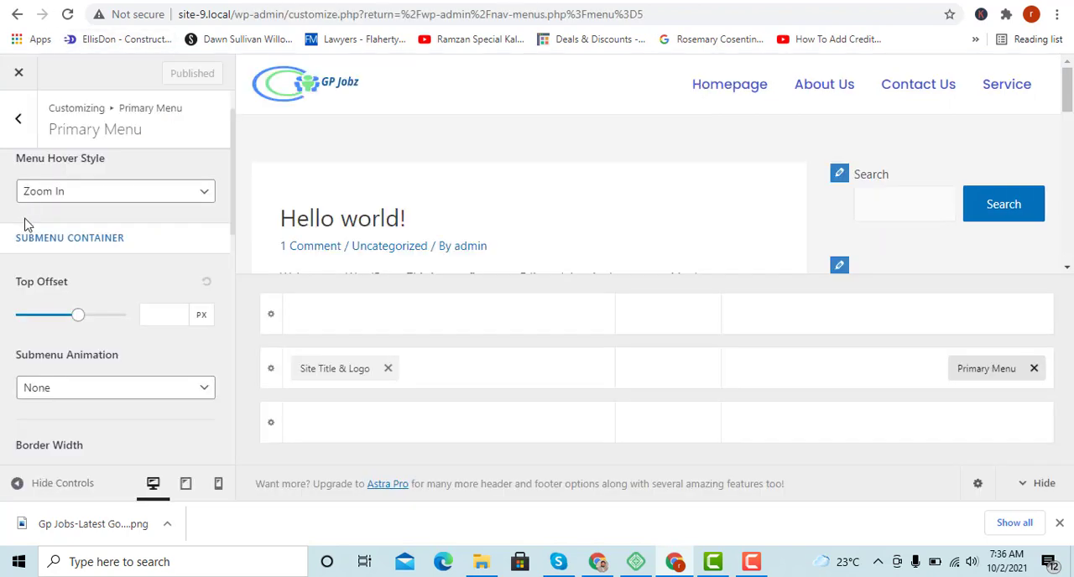
Leave the Primary Menu and Header Builder customizer settings and return to the WordPress Menus admin page.
scroll(25, 218, up, 2)
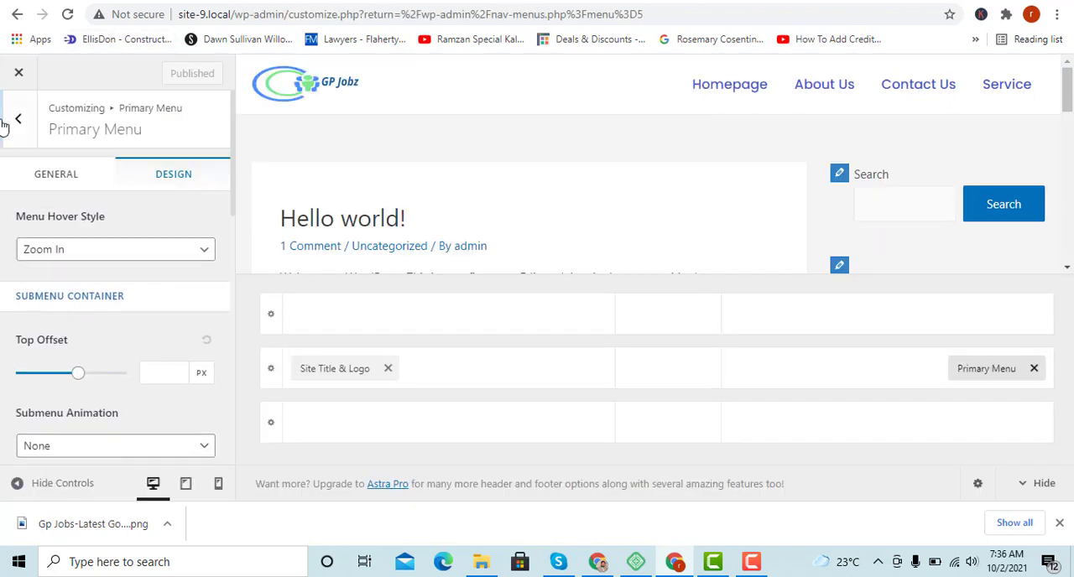
click(12, 122)
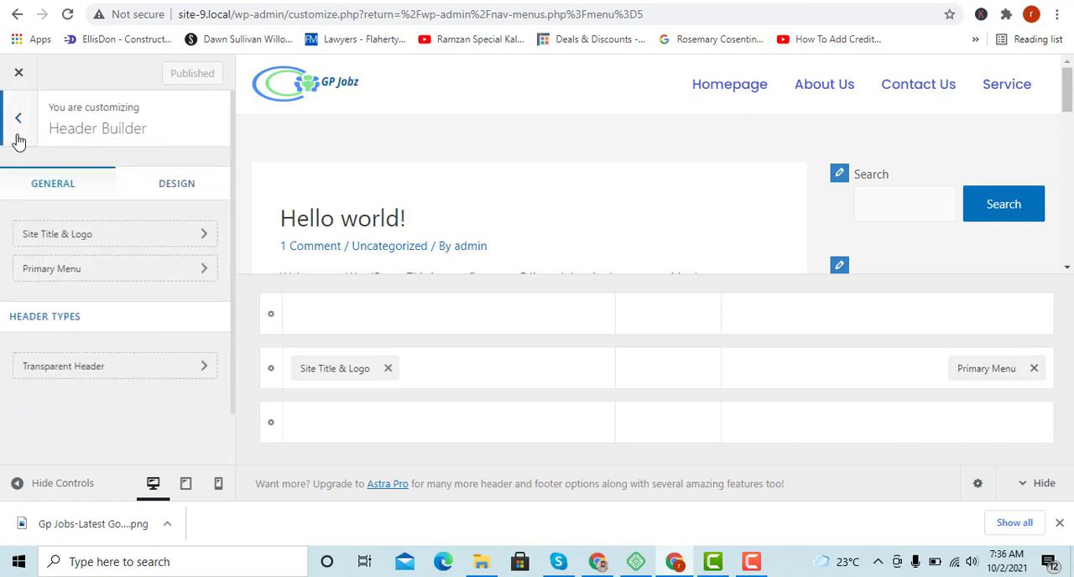
click(16, 123)
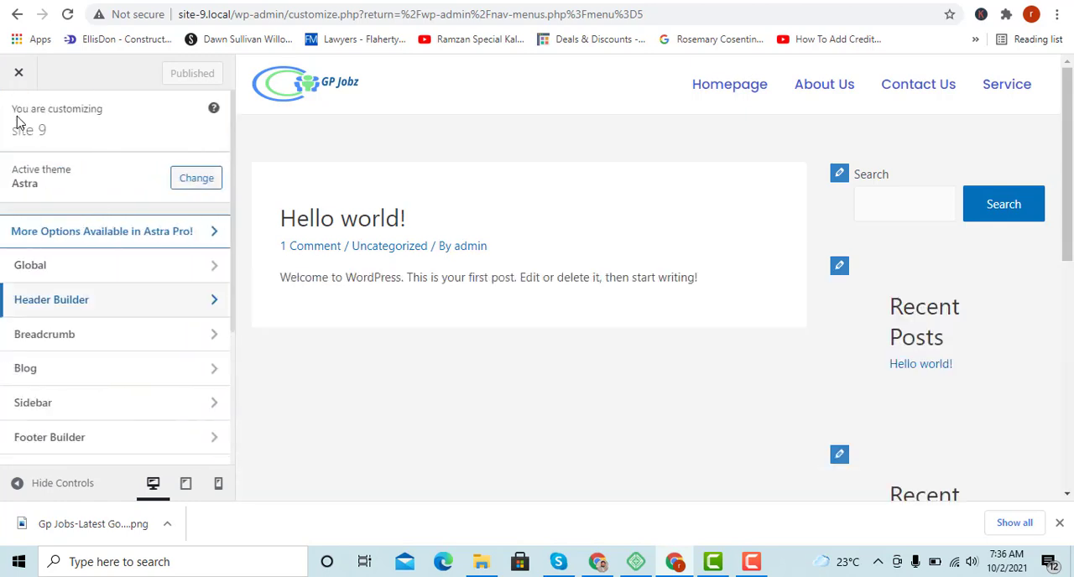
click(17, 14)
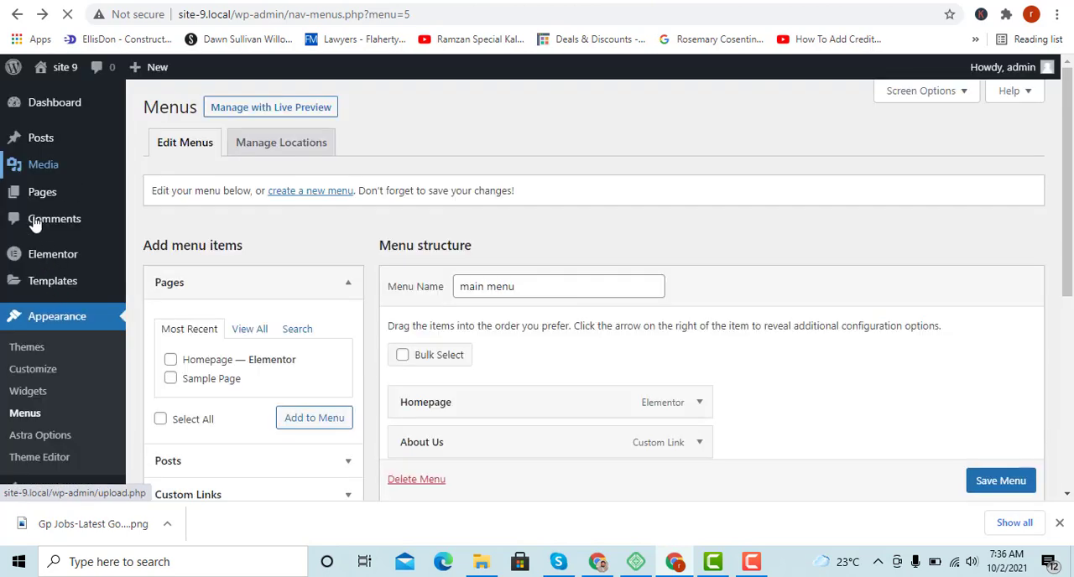
Open the Homepage from the list of all pages in the Elementor editor.
mouse_move(34, 199)
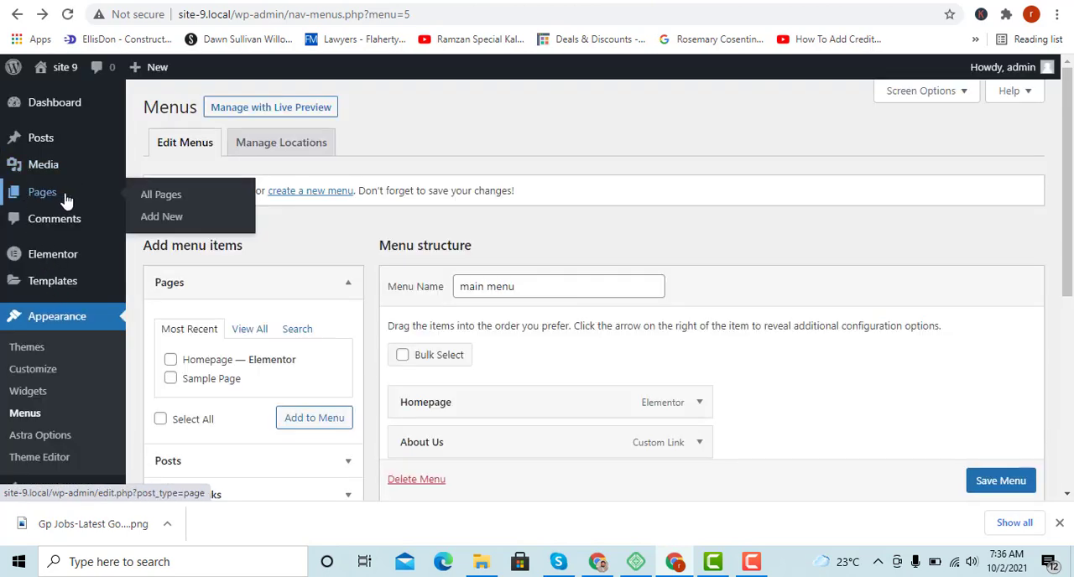
click(158, 195)
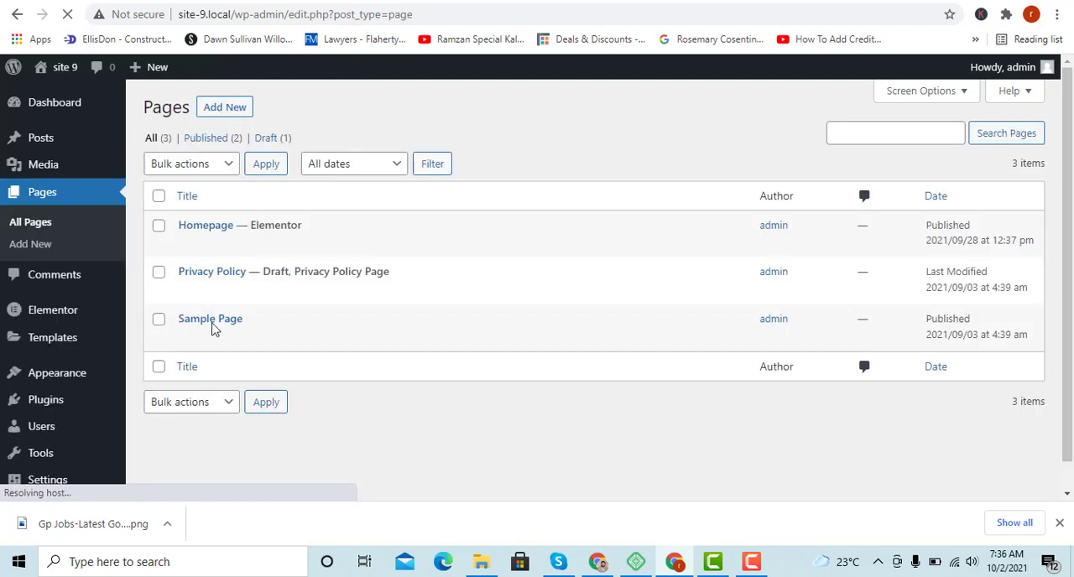
mouse_move(193, 248)
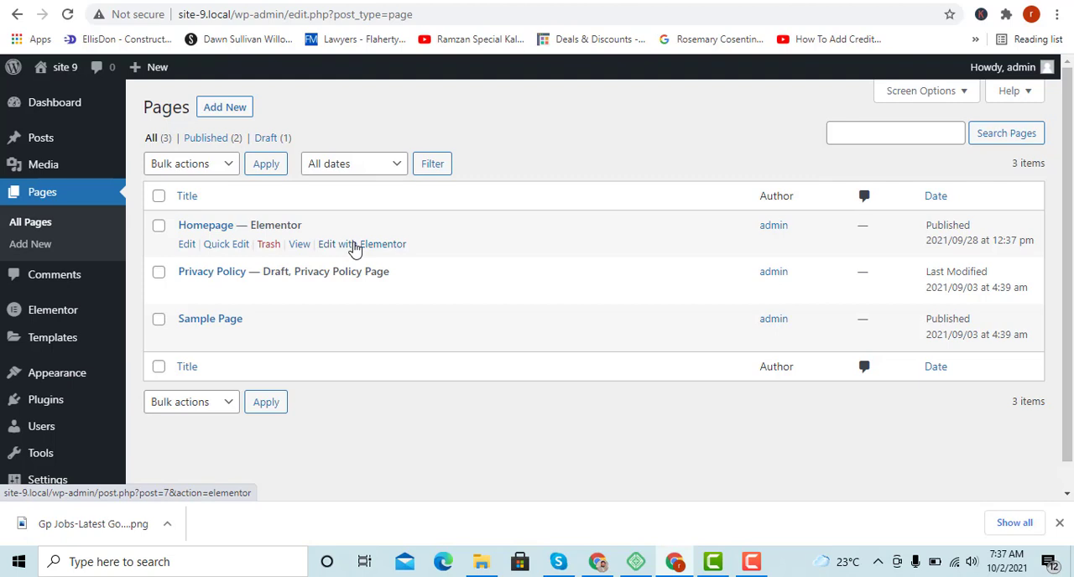
click(355, 245)
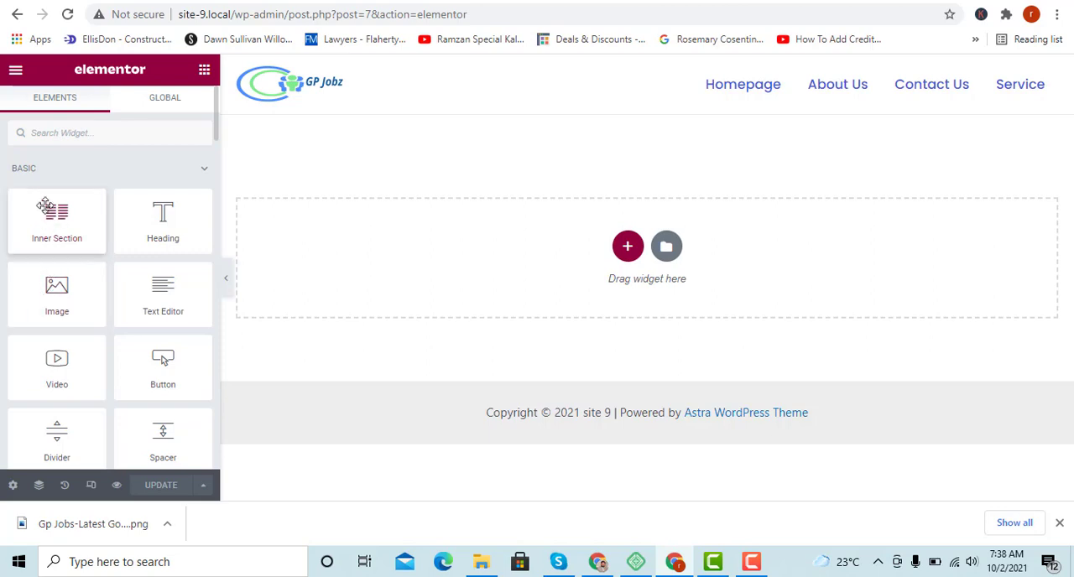
Look through Elementor's available basic widgets and its global widgets section.
scroll(50, 243, down, 7)
scroll(64, 232, up, 7)
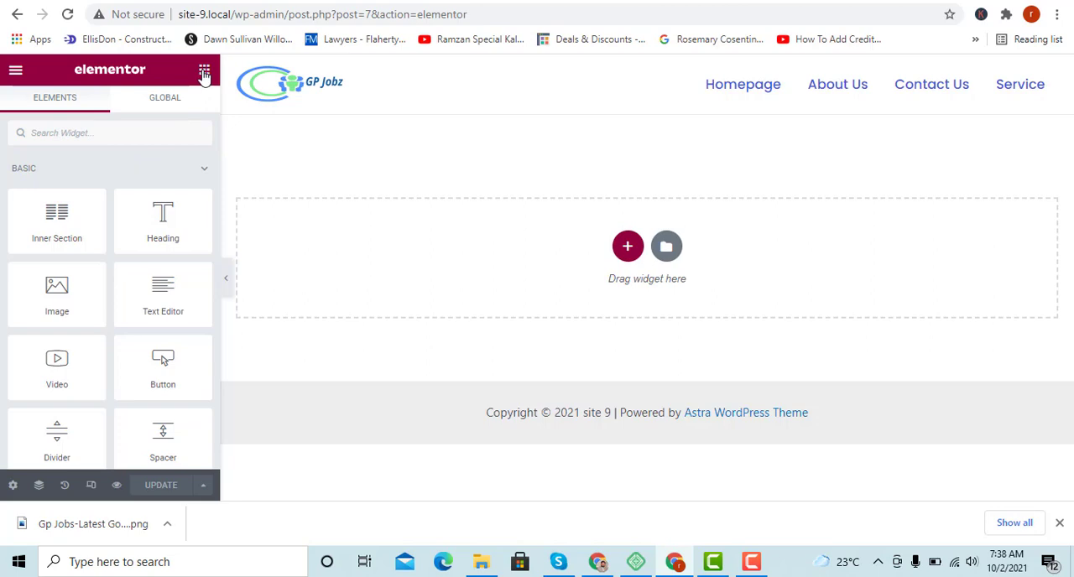
double_click(143, 101)
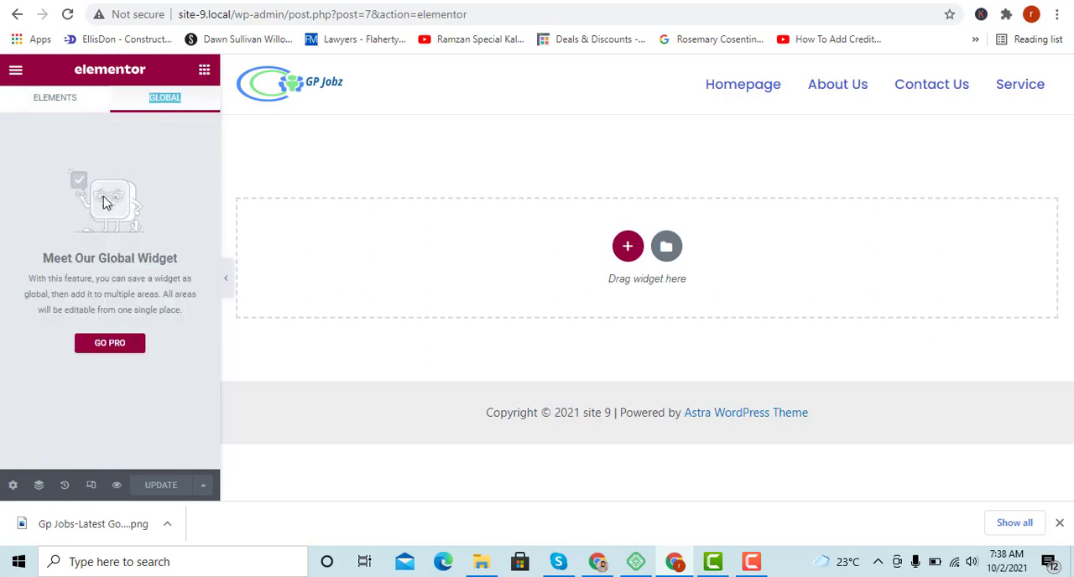
click(204, 72)
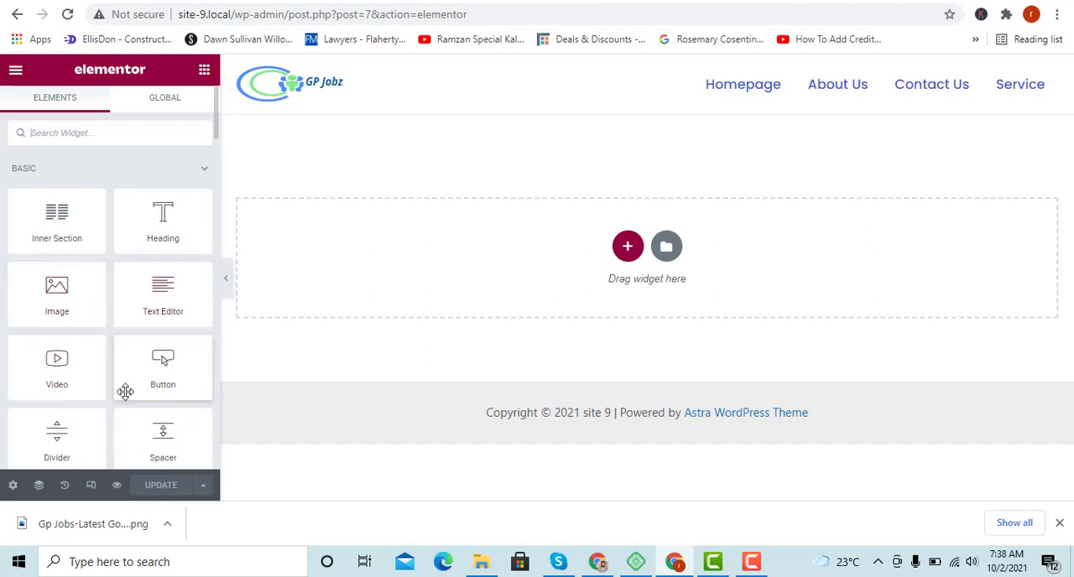
scroll(64, 331, down, 5)
scroll(66, 338, up, 5)
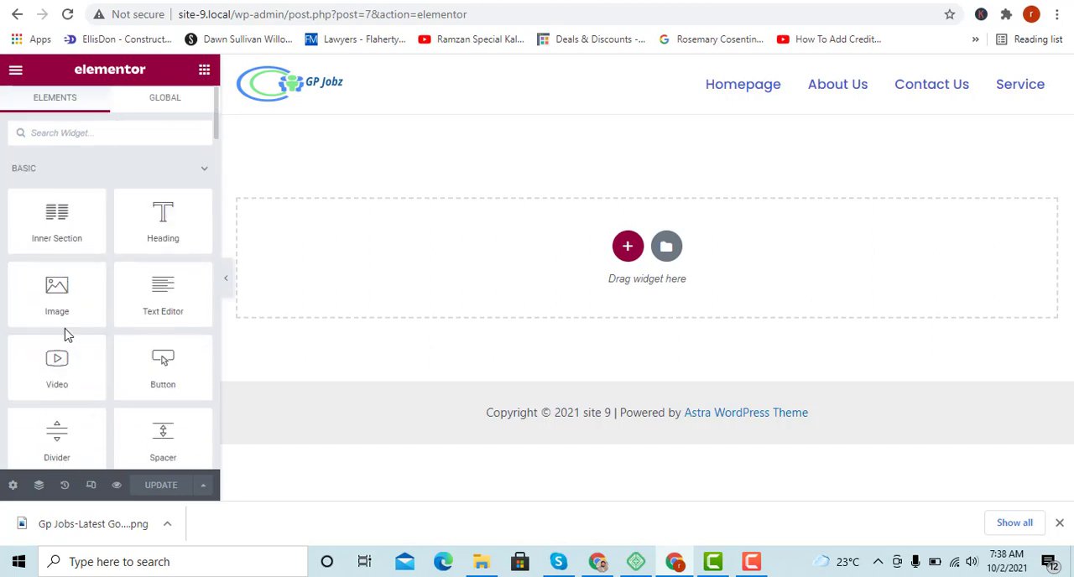
Open the Global Colors of Elementor's Site Settings.
click(14, 72)
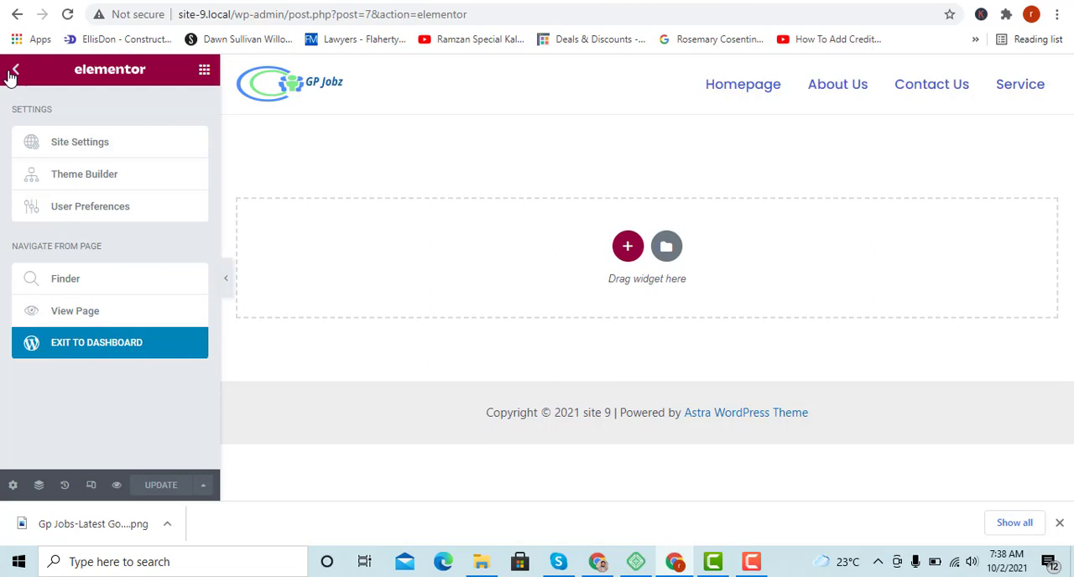
click(72, 145)
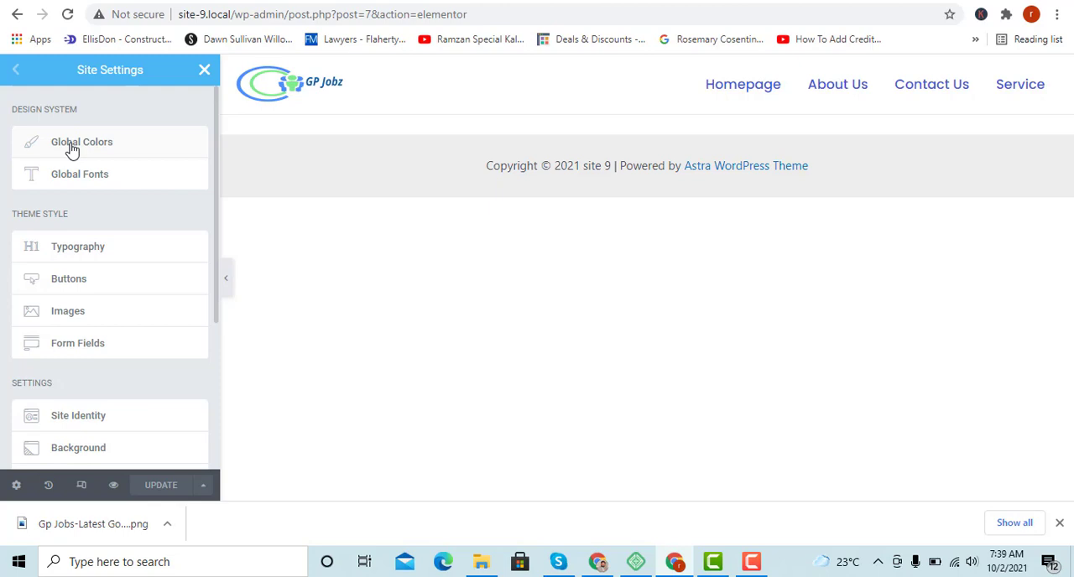
scroll(38, 386, down, 3)
scroll(45, 374, up, 3)
click(68, 144)
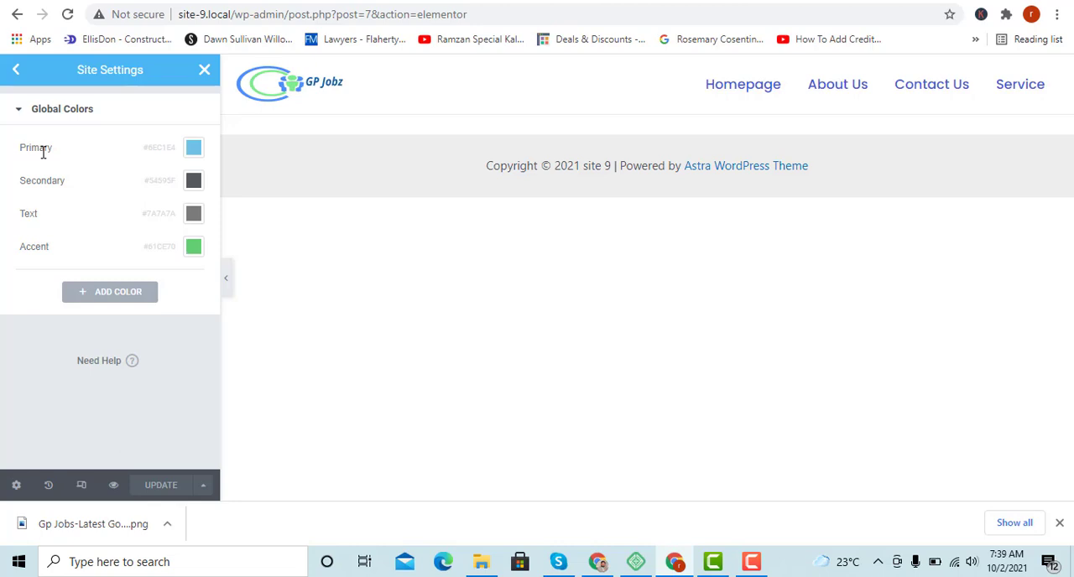
Set the Primary global color to black (#000000).
click(192, 149)
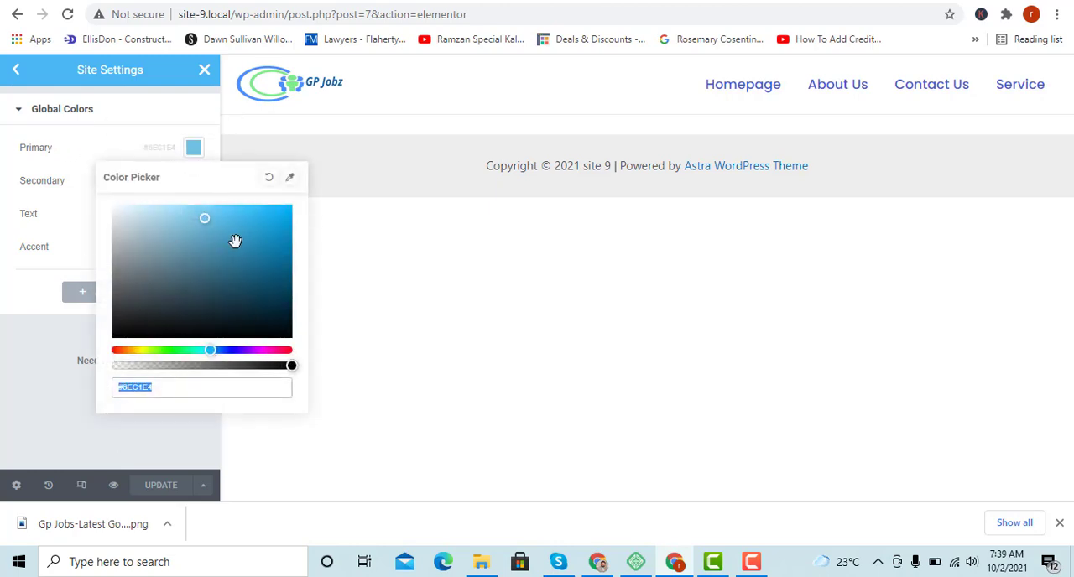
mouse_move(252, 239)
mouse_down()
mouse_move(257, 230)
mouse_move(222, 221)
mouse_move(81, 348)
mouse_up()
click(24, 334)
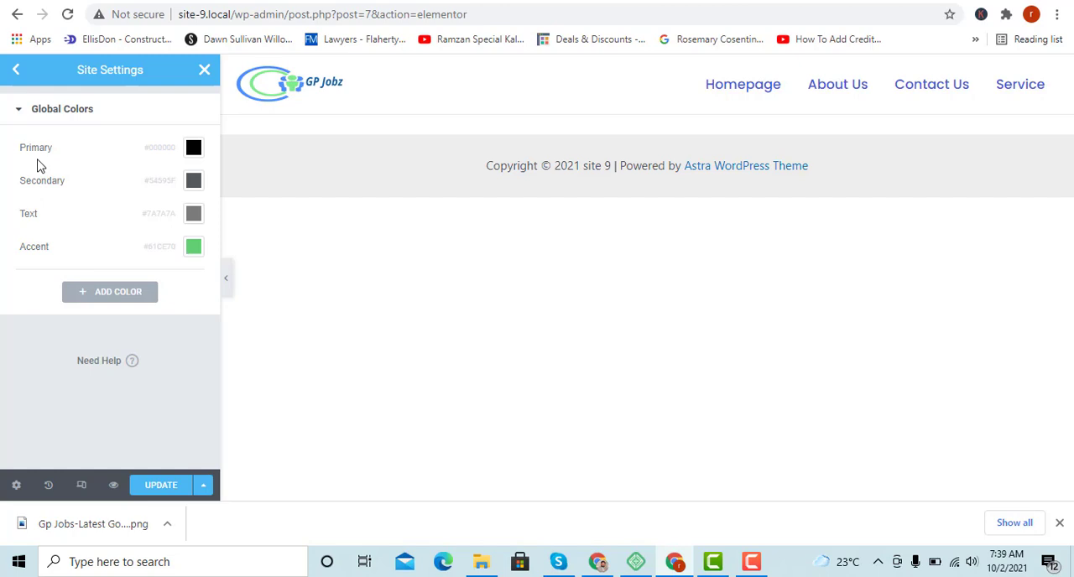
Clear the Primary global color so that it has no color assigned.
click(194, 149)
click(267, 179)
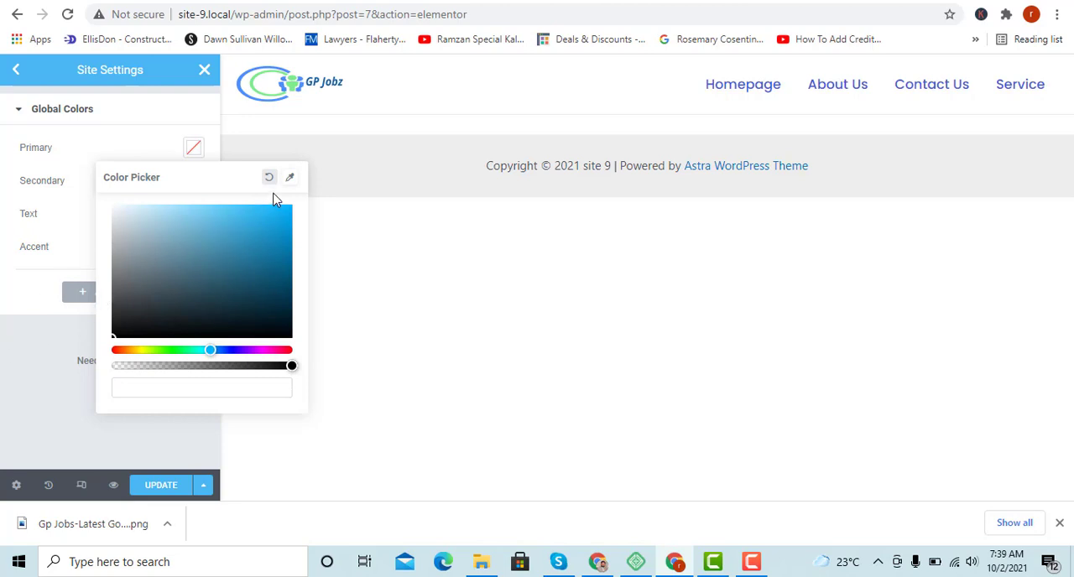
click(9, 291)
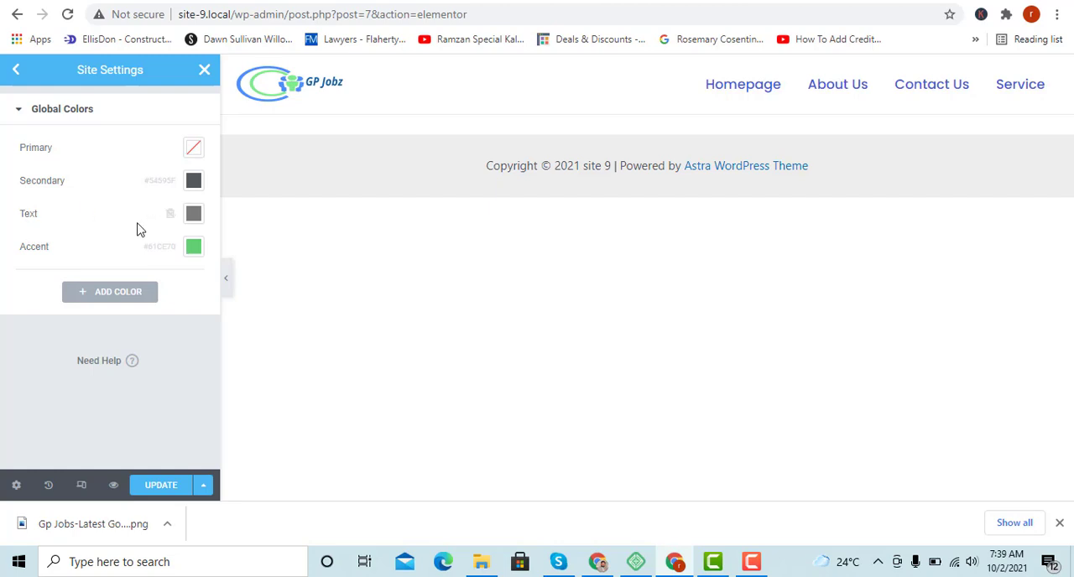
Add a new global color and name it "service".
click(99, 299)
click(69, 282)
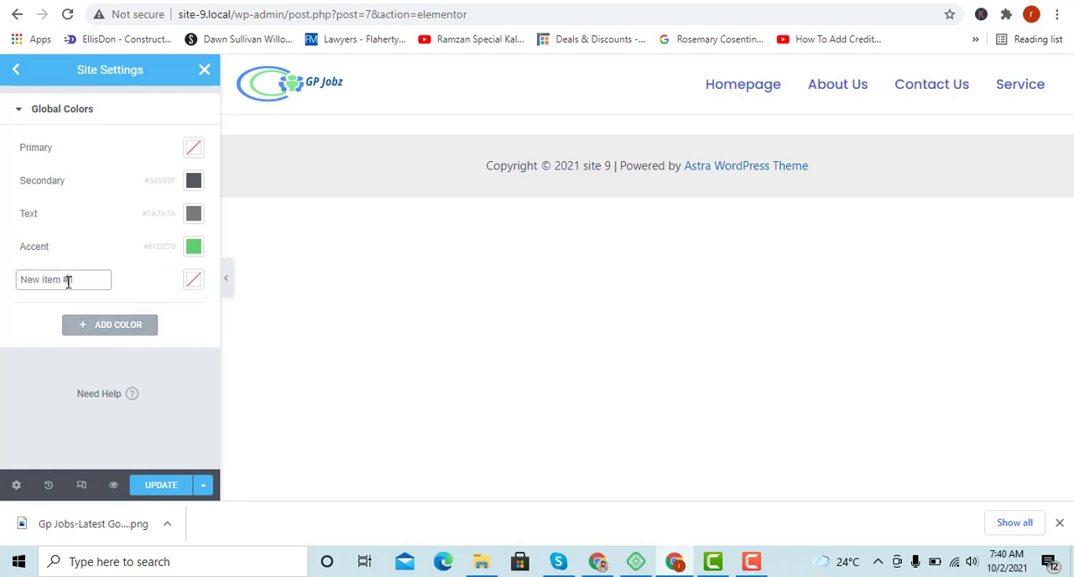
key(ctrl+a)
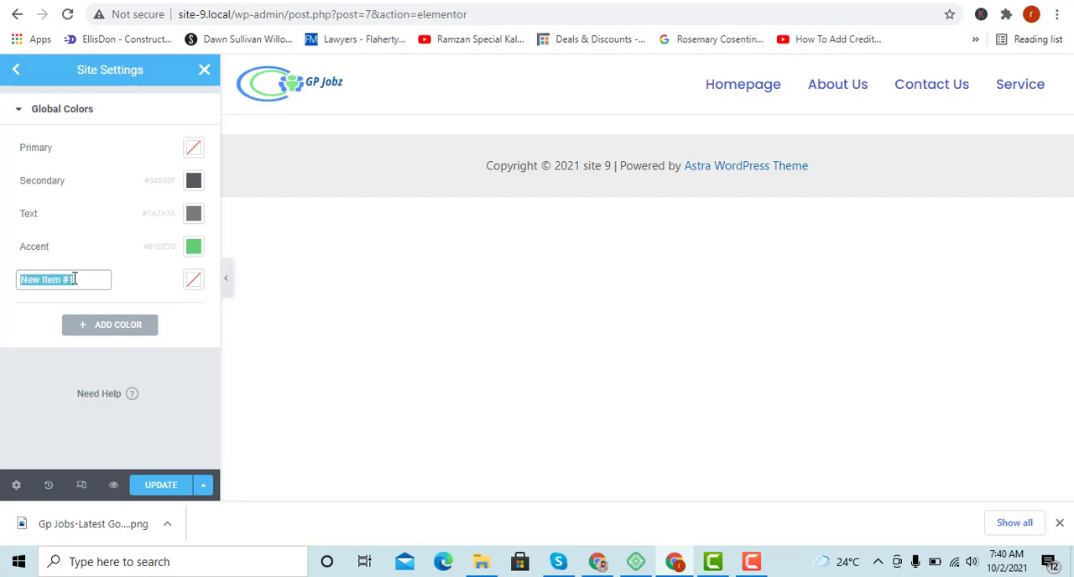
text(service)
Set the "service" global color to pure red (#FF0000).
click(193, 279)
click(328, 269)
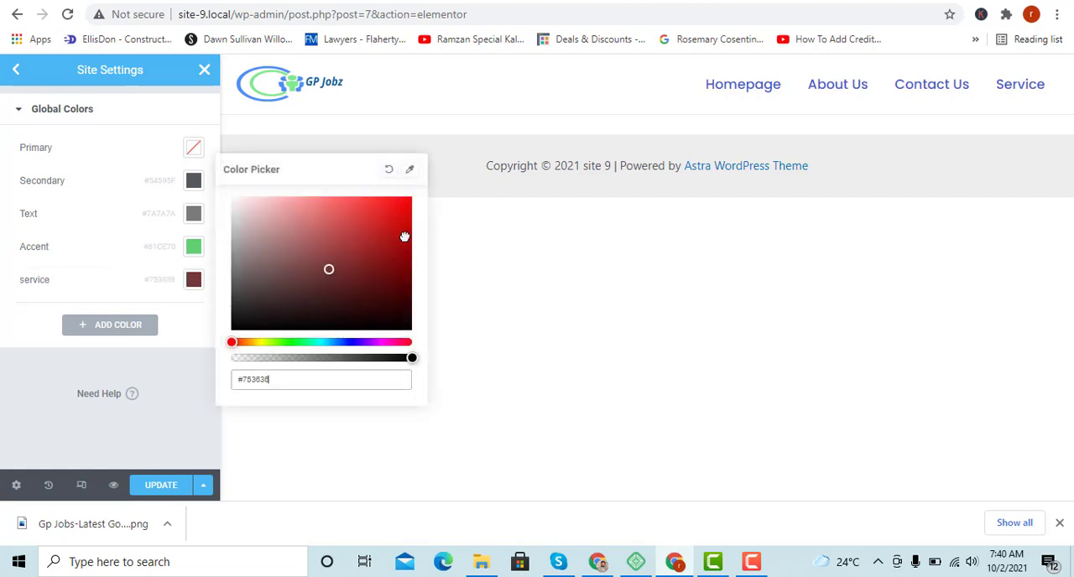
drag(404, 238, 419, 199)
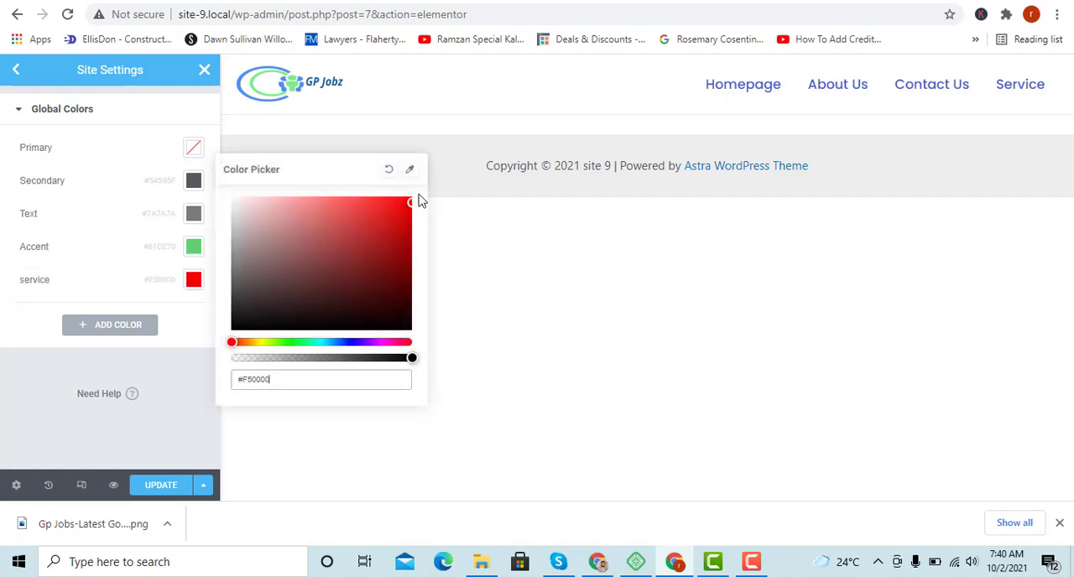
click(5, 344)
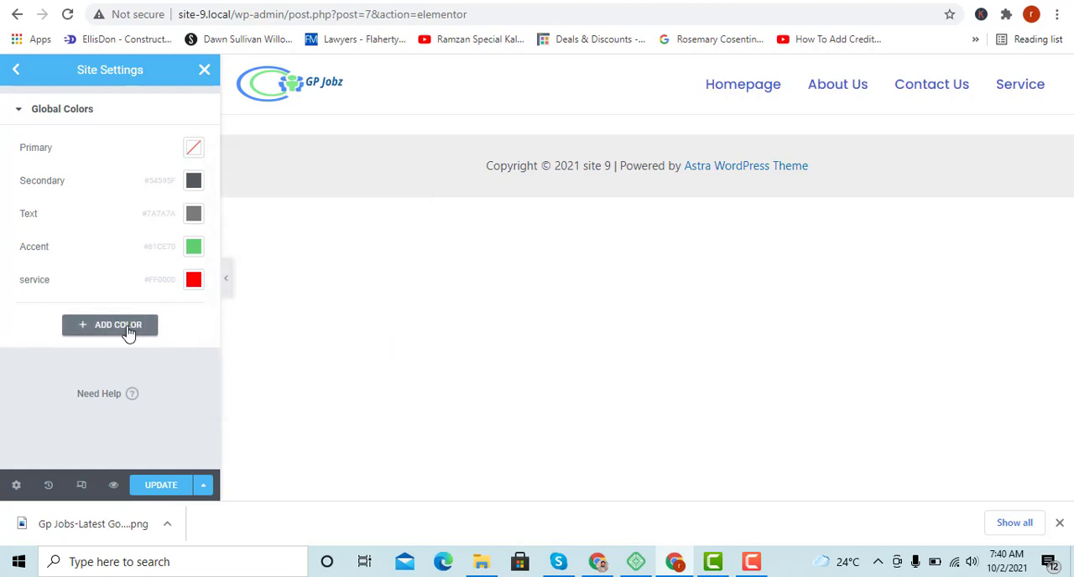
Add another global color and name it "contact".
click(118, 324)
click(60, 311)
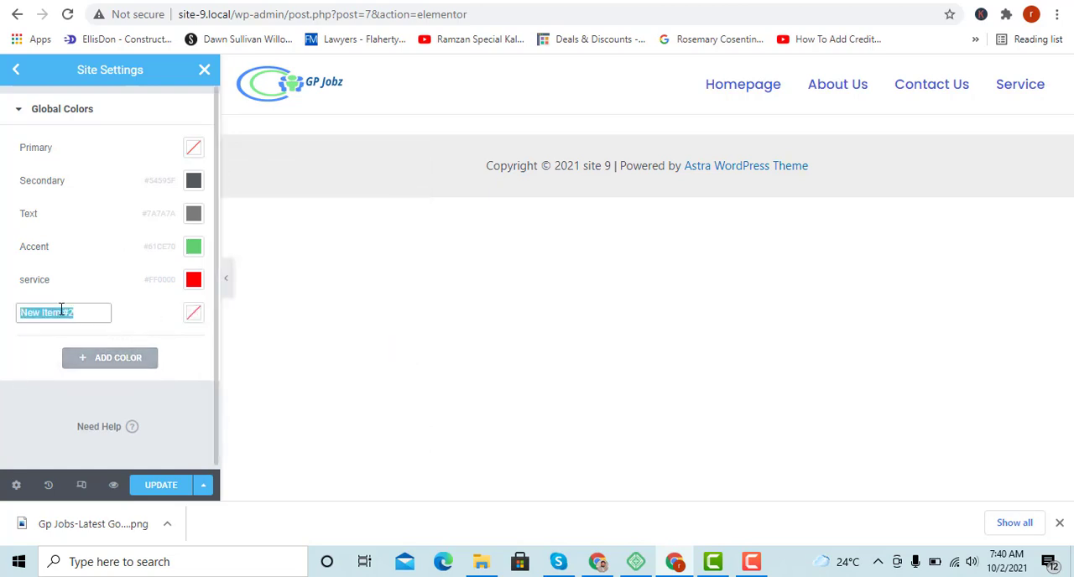
text(contact)
Set the "contact" global color to bright green and save the updated site settings.
click(201, 319)
click(191, 317)
drag(335, 256, 388, 256)
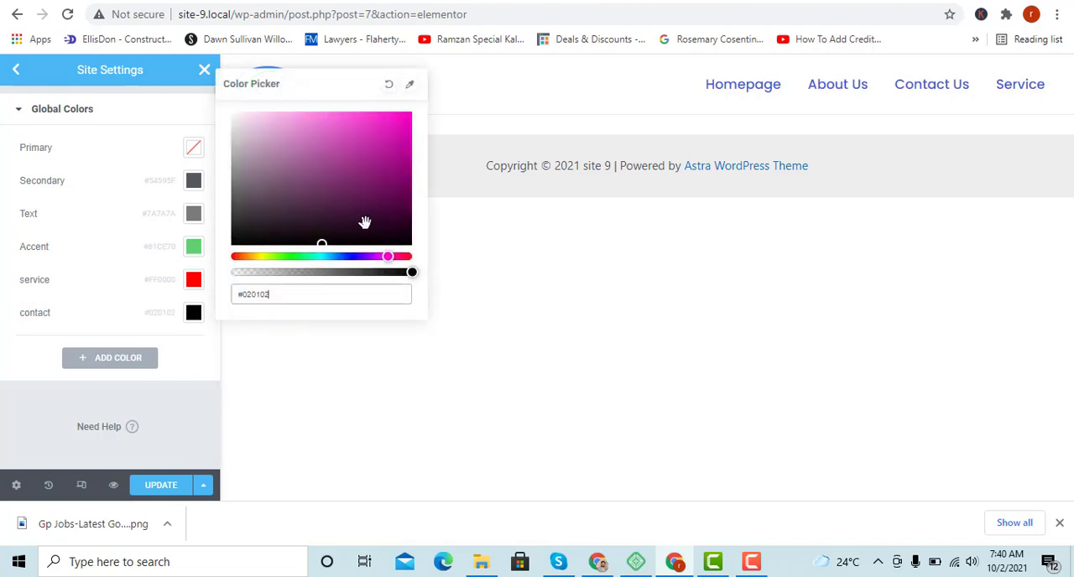
drag(270, 256, 292, 250)
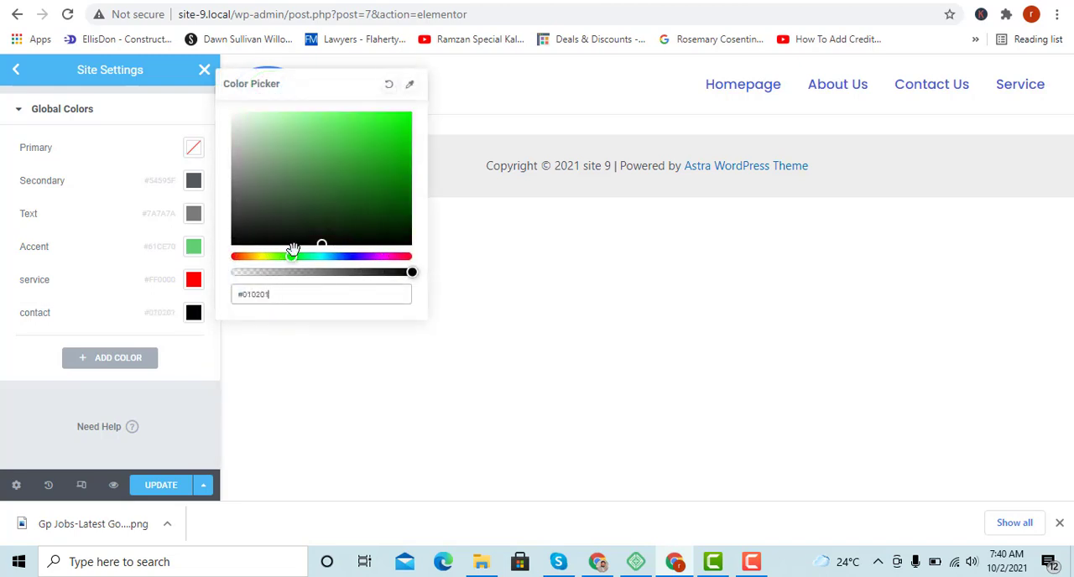
click(411, 115)
click(130, 317)
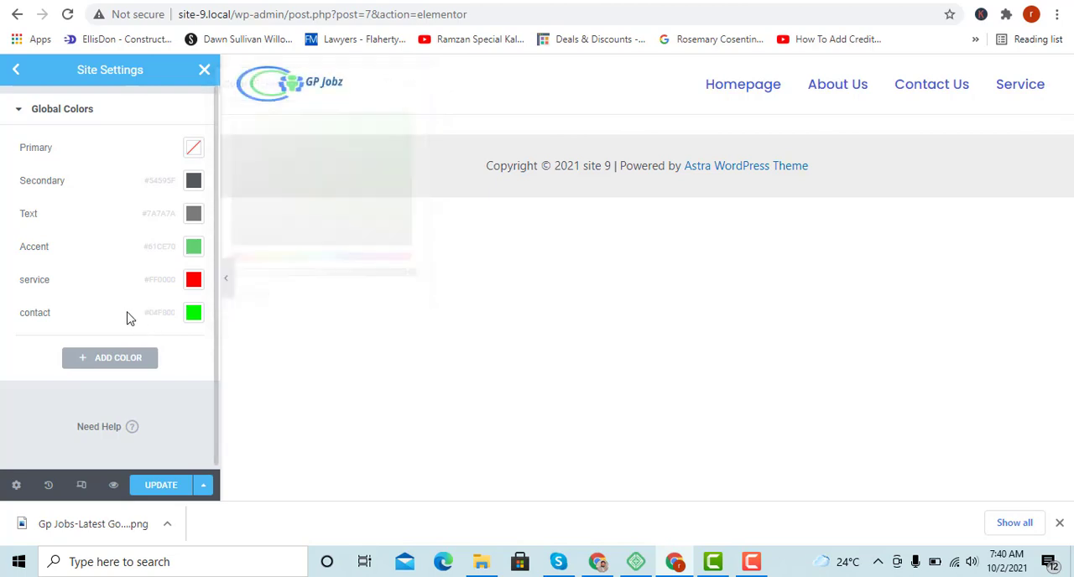
click(161, 487)
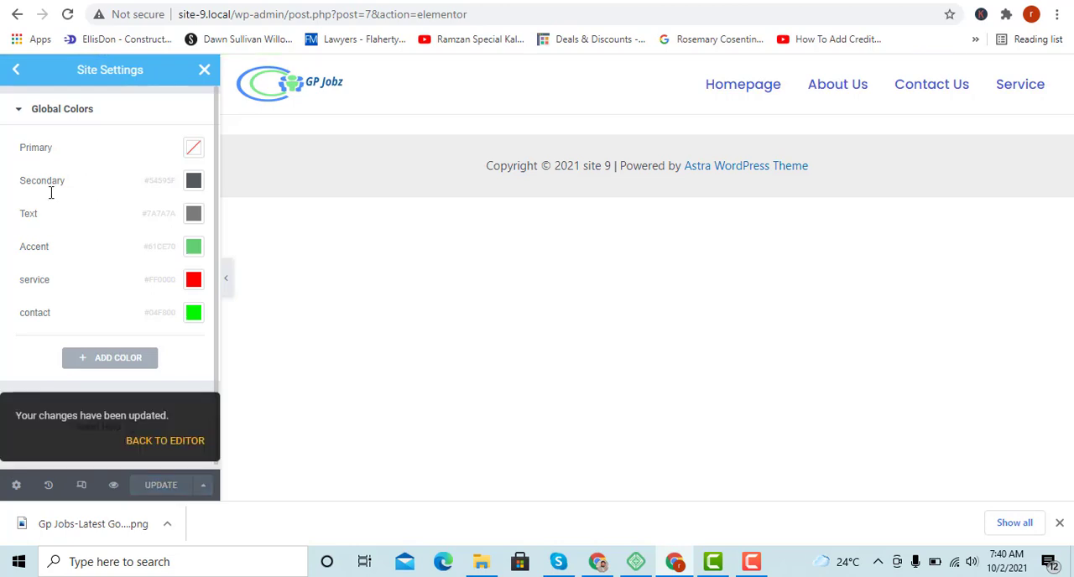
In the site's global fonts, set the Primary style's font family to Poppins.
click(14, 72)
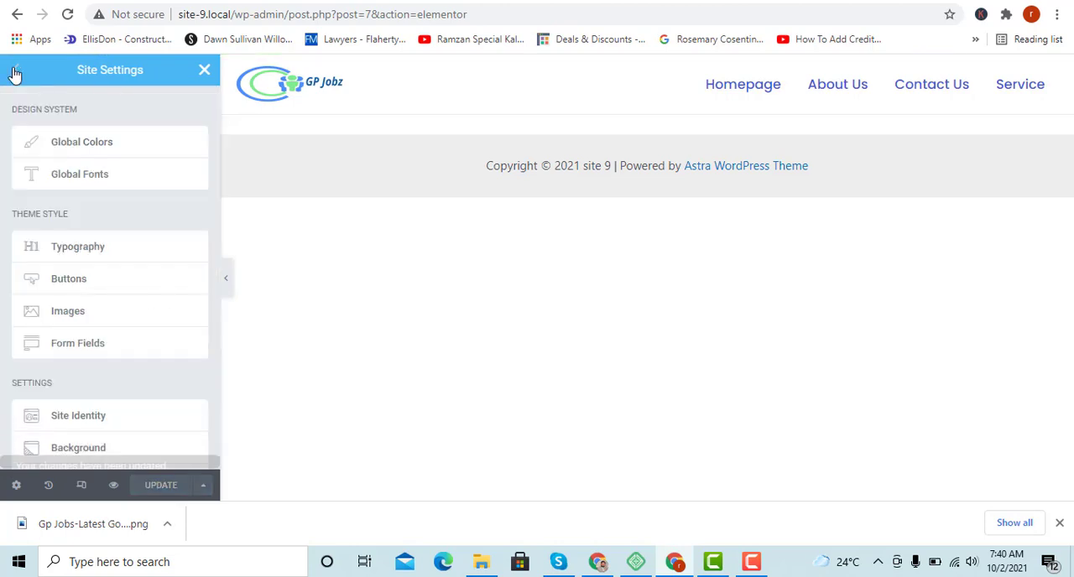
click(88, 181)
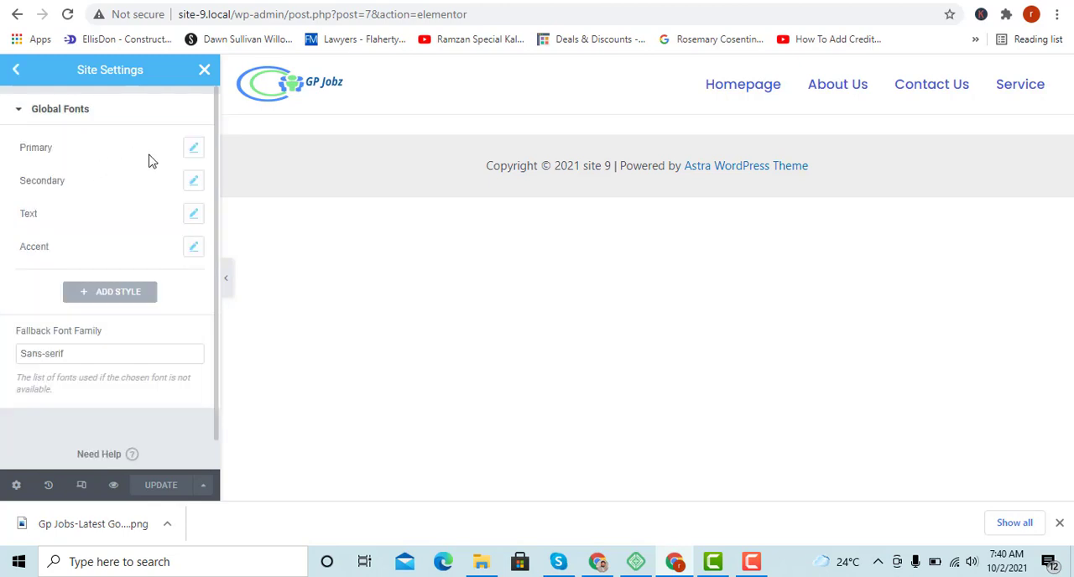
click(193, 149)
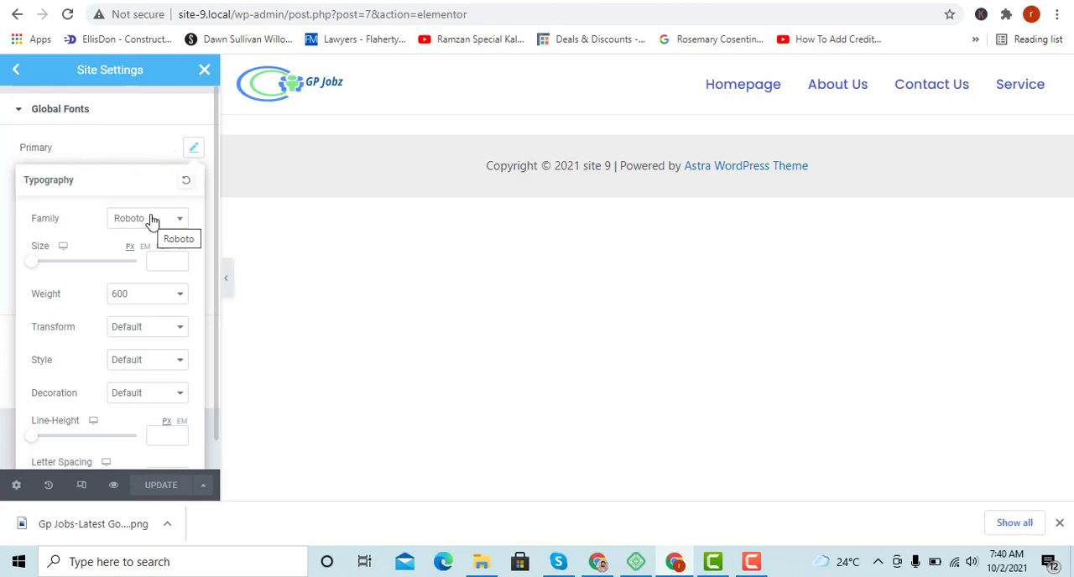
click(76, 142)
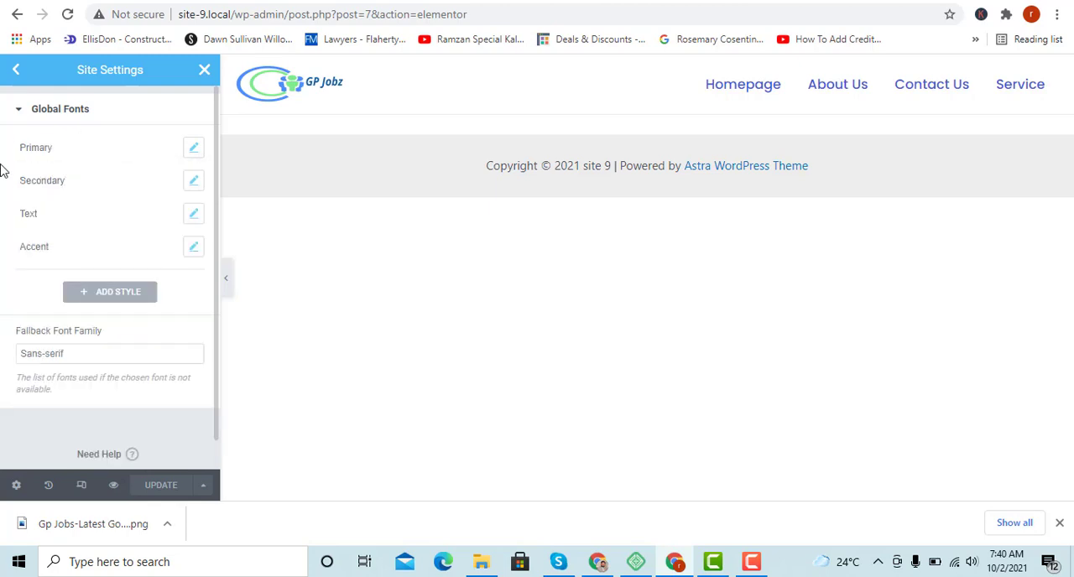
click(194, 148)
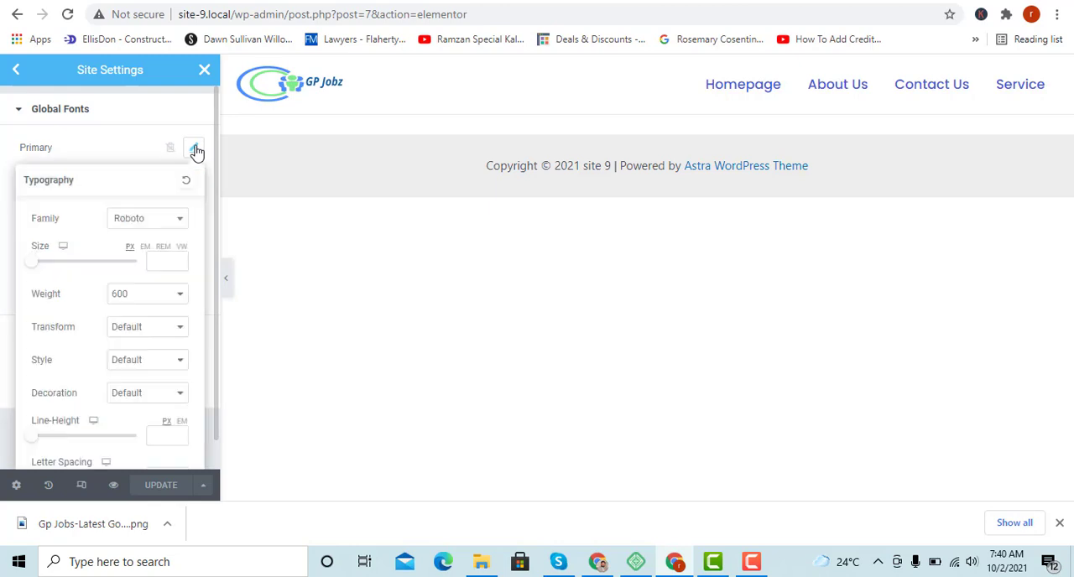
click(132, 222)
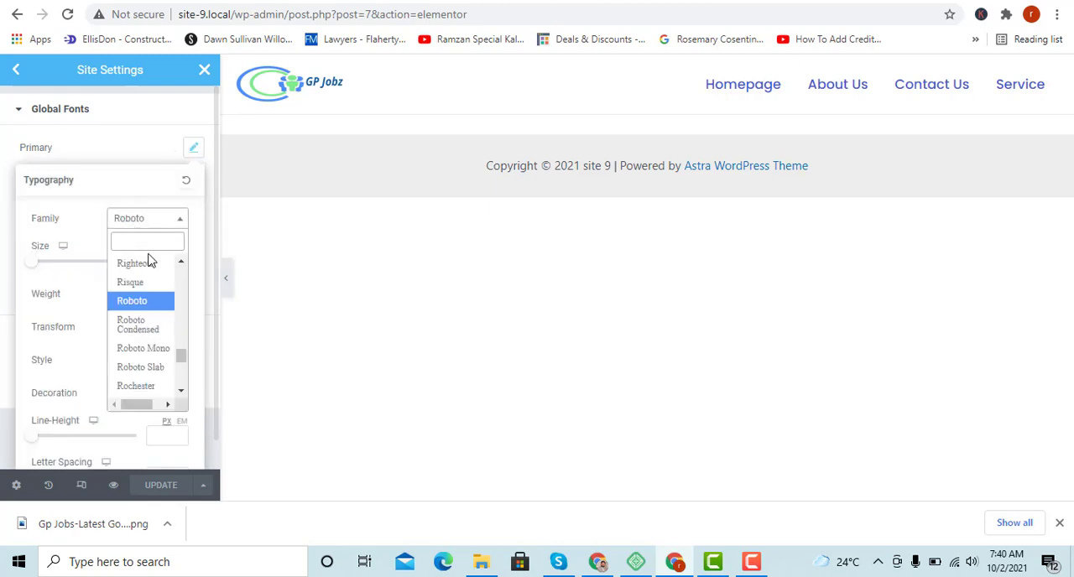
text(pop)
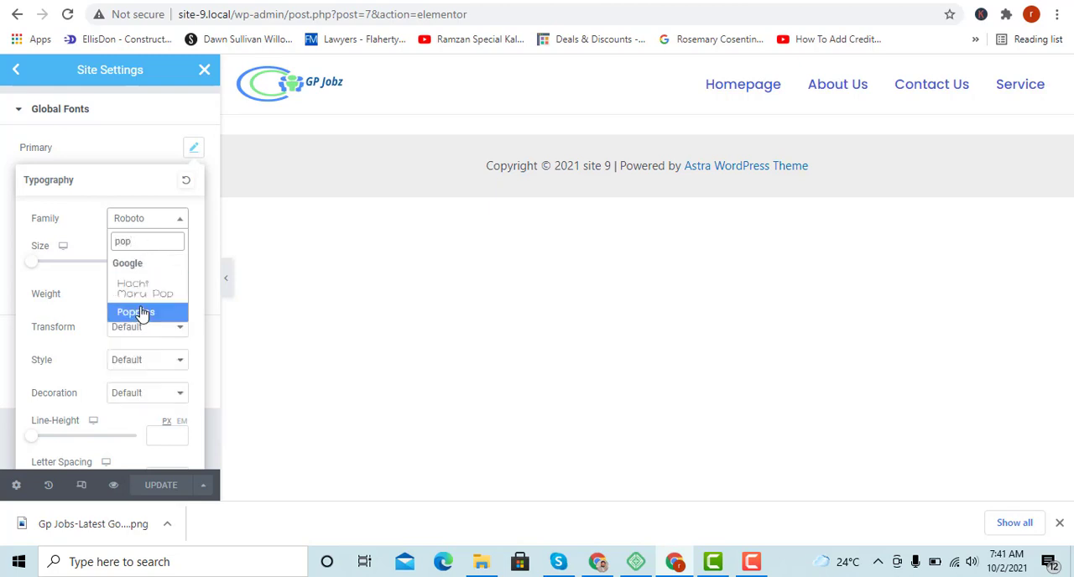
click(138, 312)
click(4, 163)
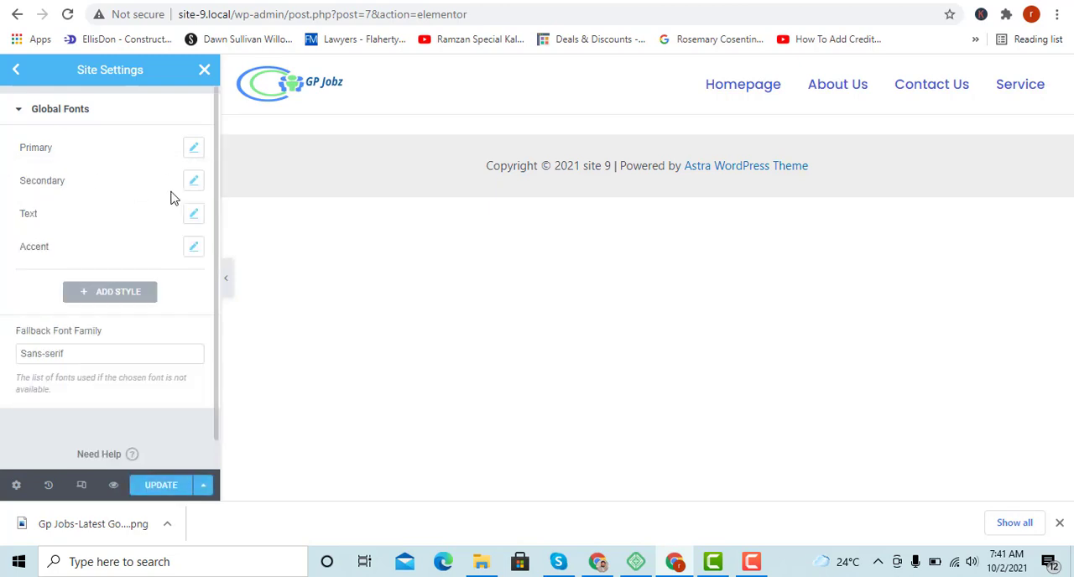
Set the Secondary global font's family to Poppins.
click(193, 180)
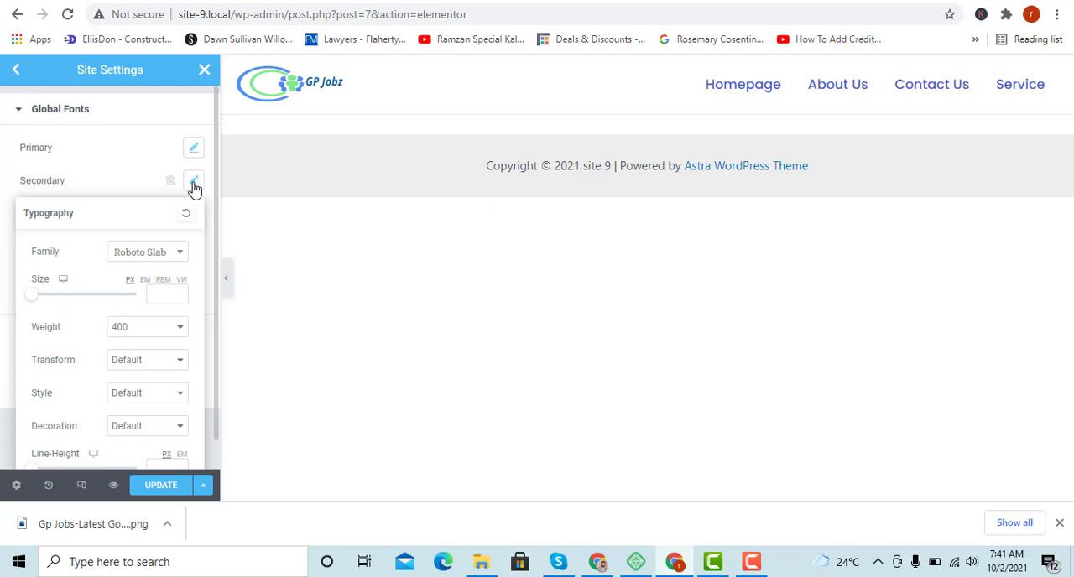
click(152, 253)
text(pop)
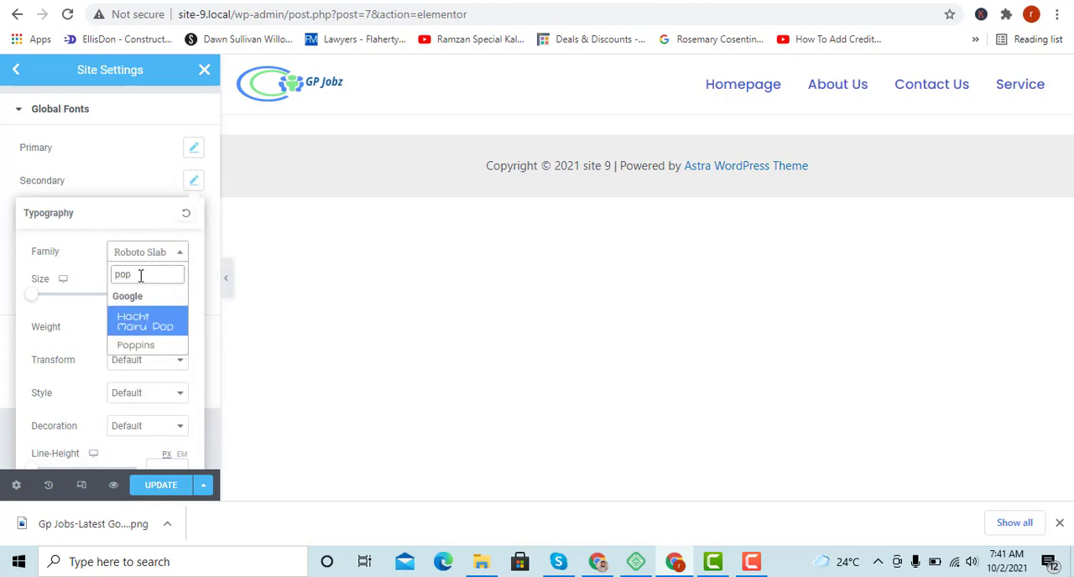
click(135, 343)
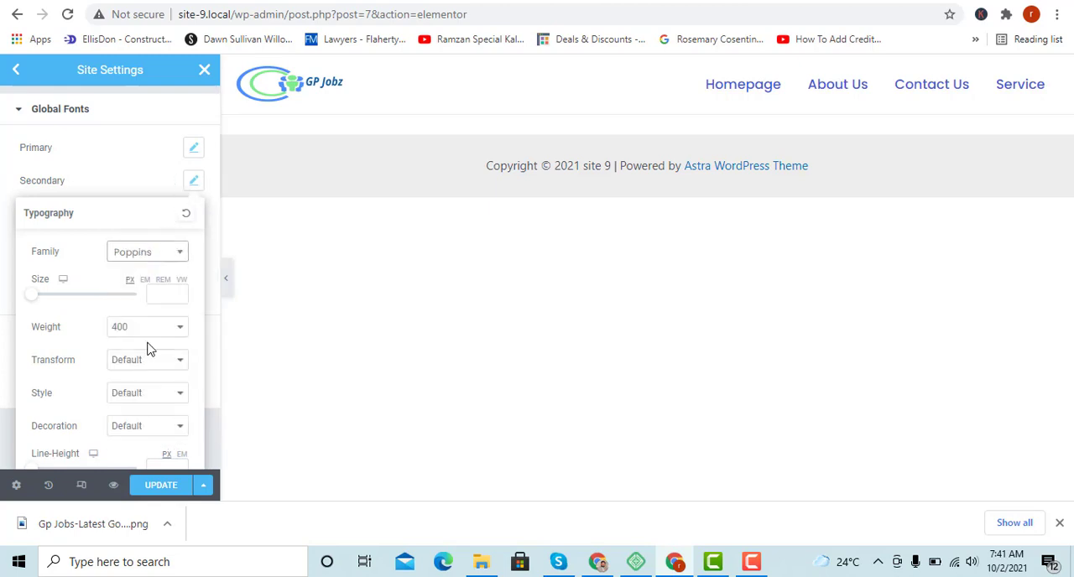
click(5, 257)
Set the Text global font's family to Poppins and save the updated site settings.
click(194, 214)
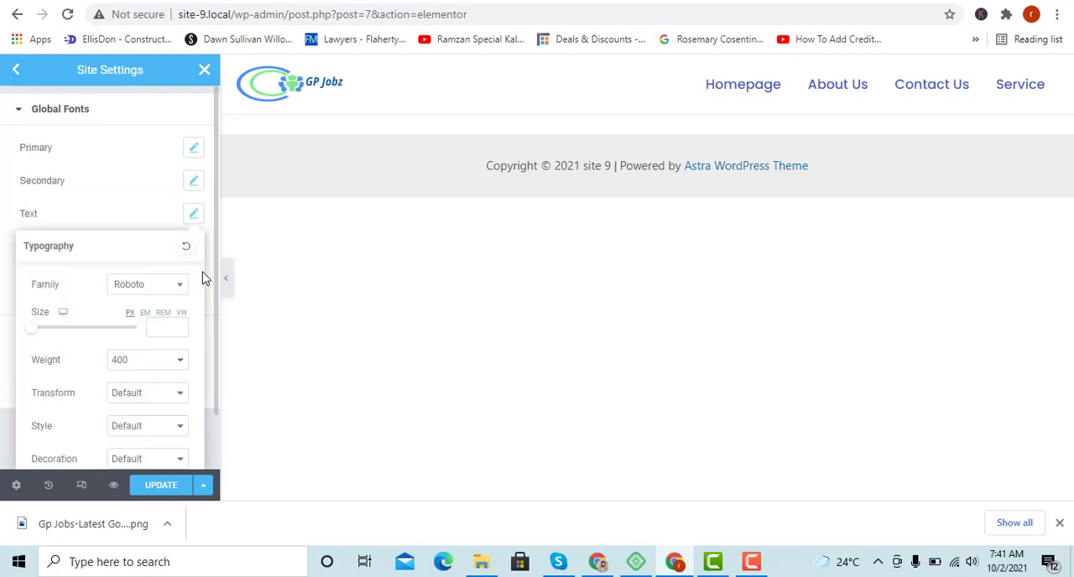
click(143, 289)
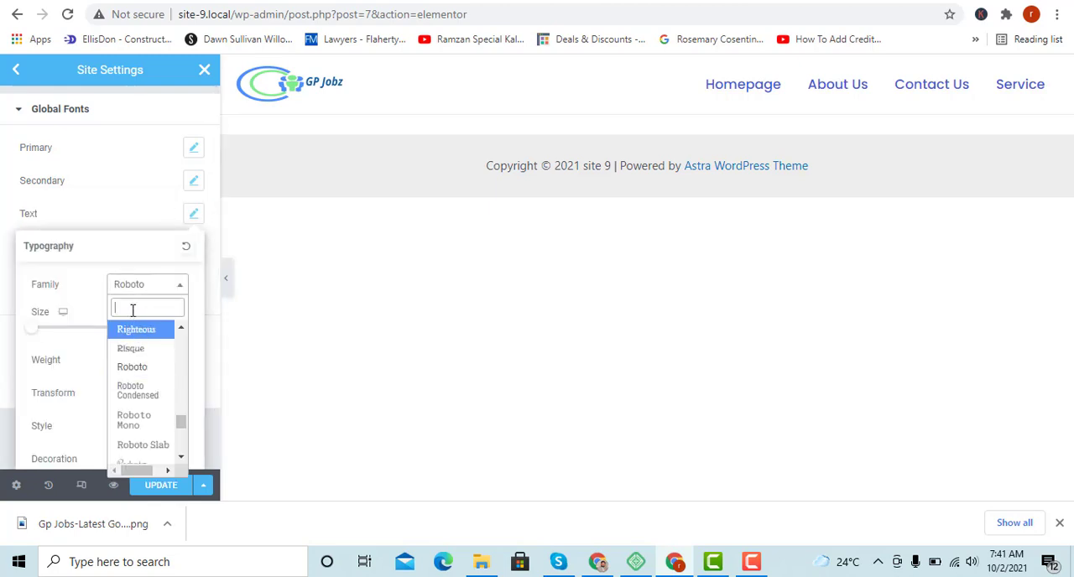
text(pop)
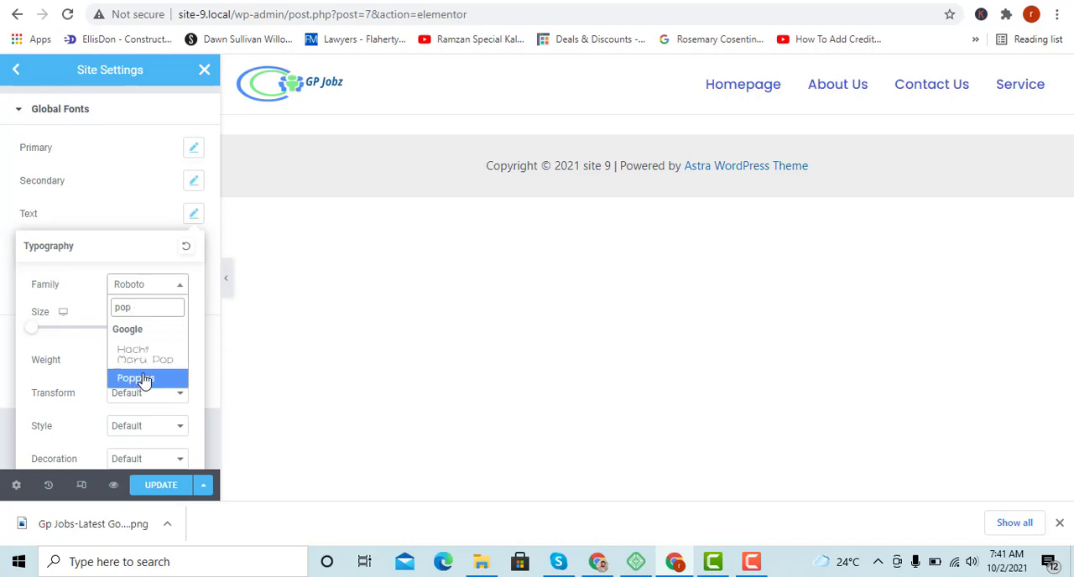
click(144, 377)
click(2, 252)
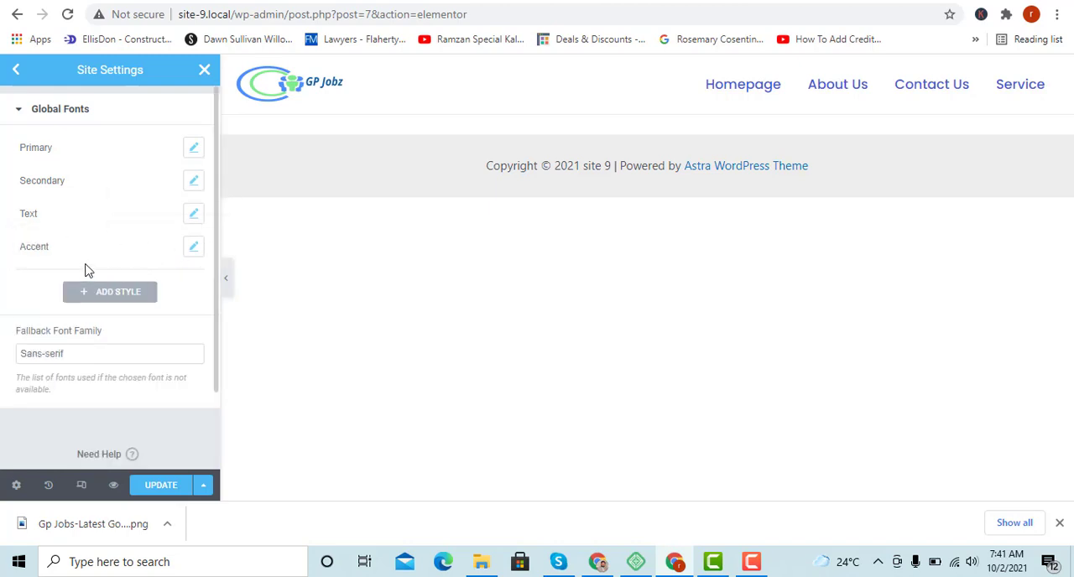
click(165, 481)
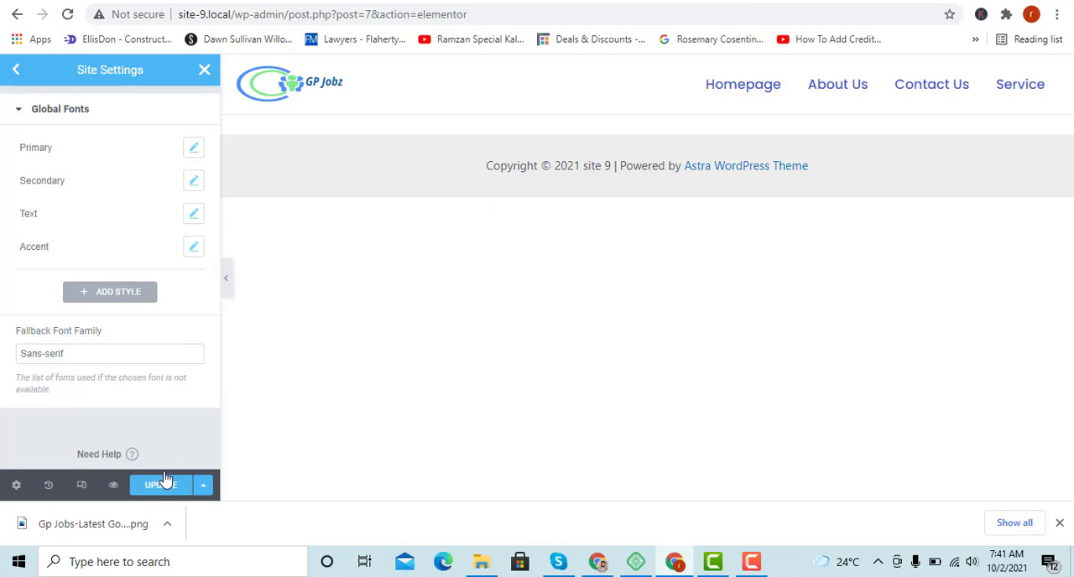
click(165, 478)
In the theme style typography settings, set the body text color to black (#000000).
click(17, 70)
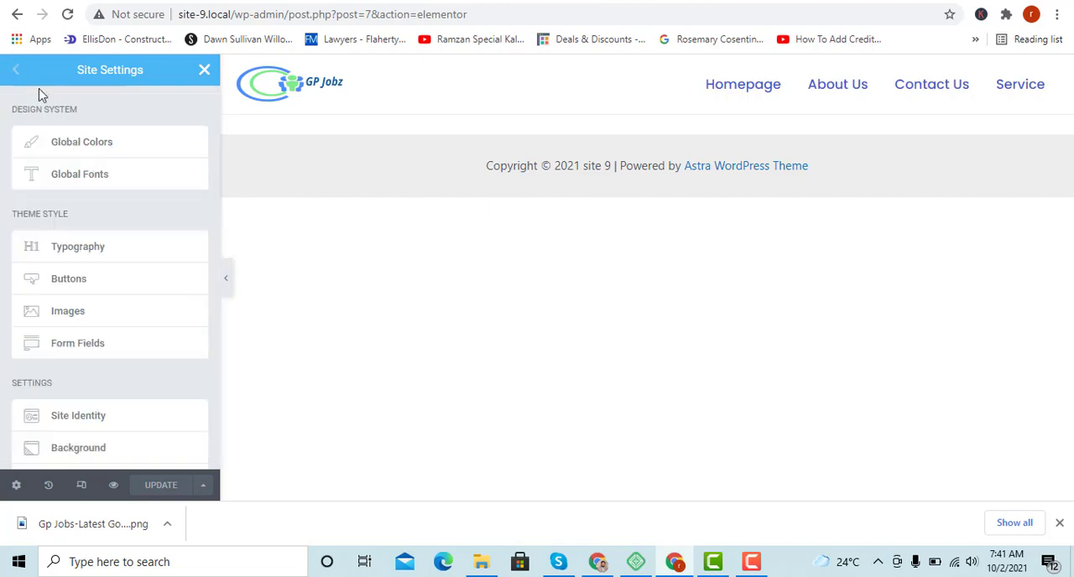
click(69, 256)
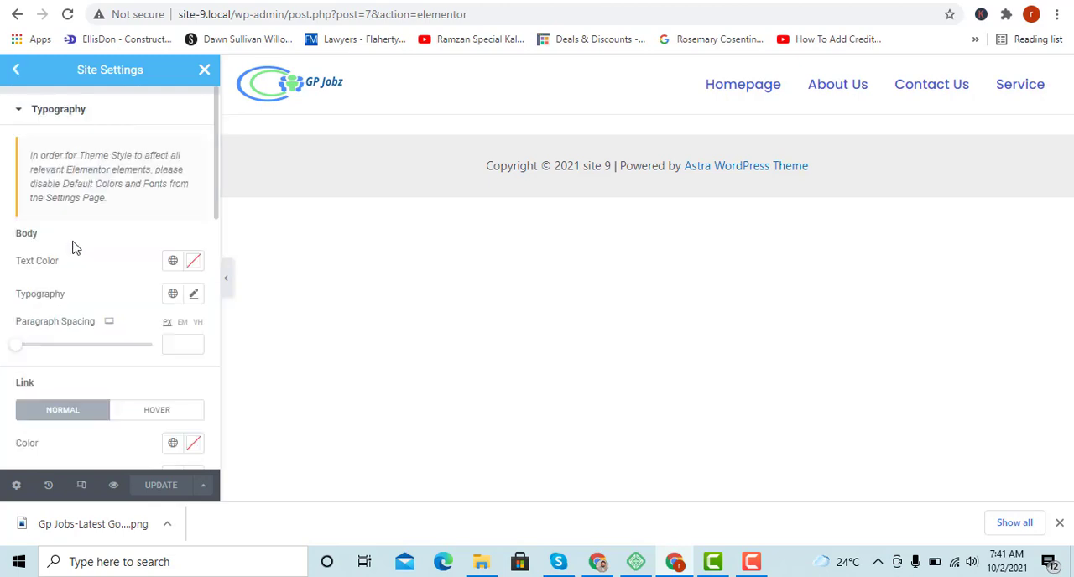
scroll(87, 269, down, 2)
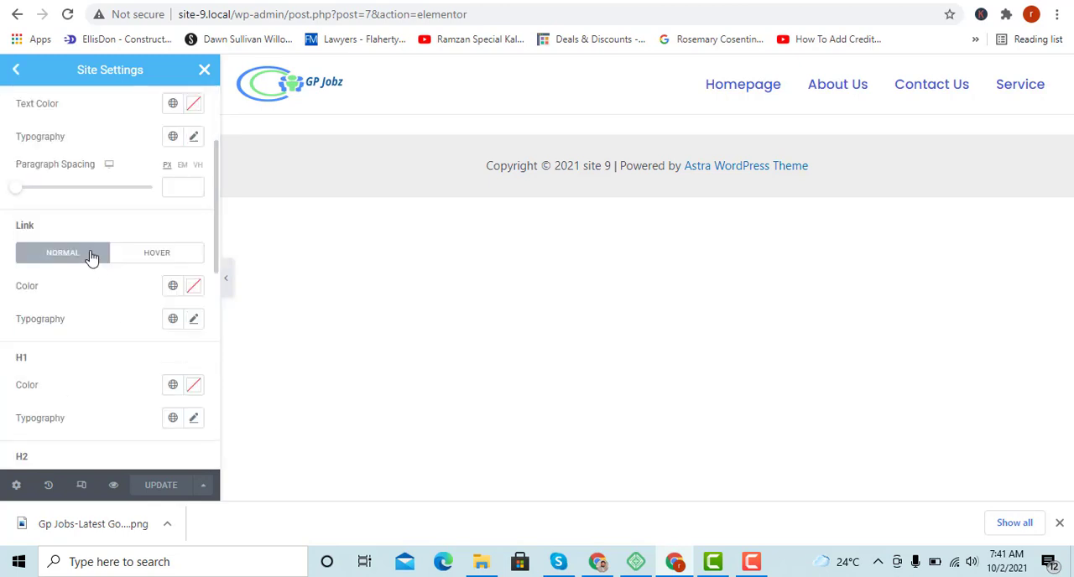
scroll(90, 259, down, 2)
scroll(95, 254, up, 4)
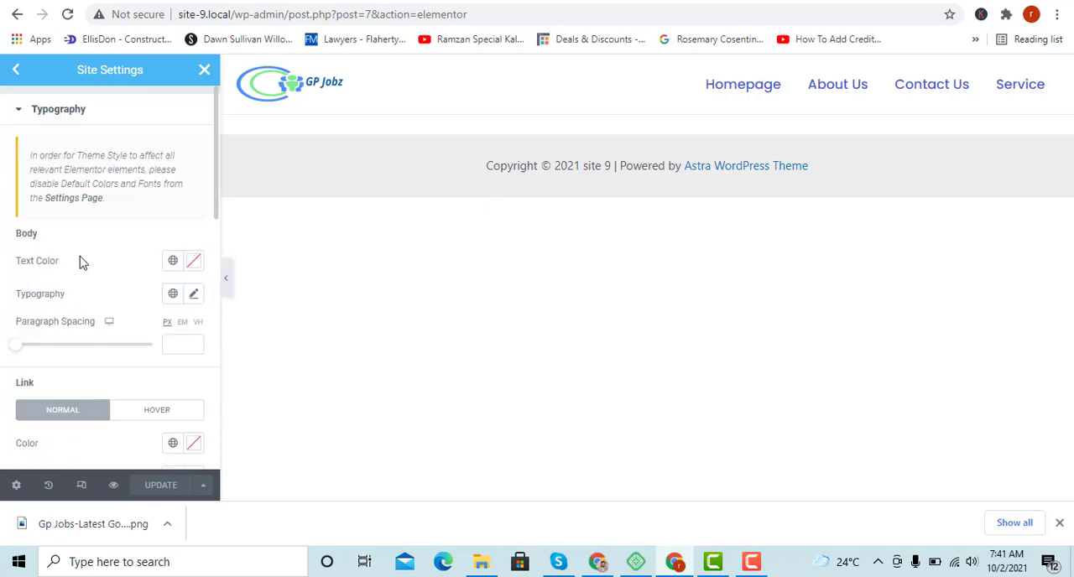
click(193, 263)
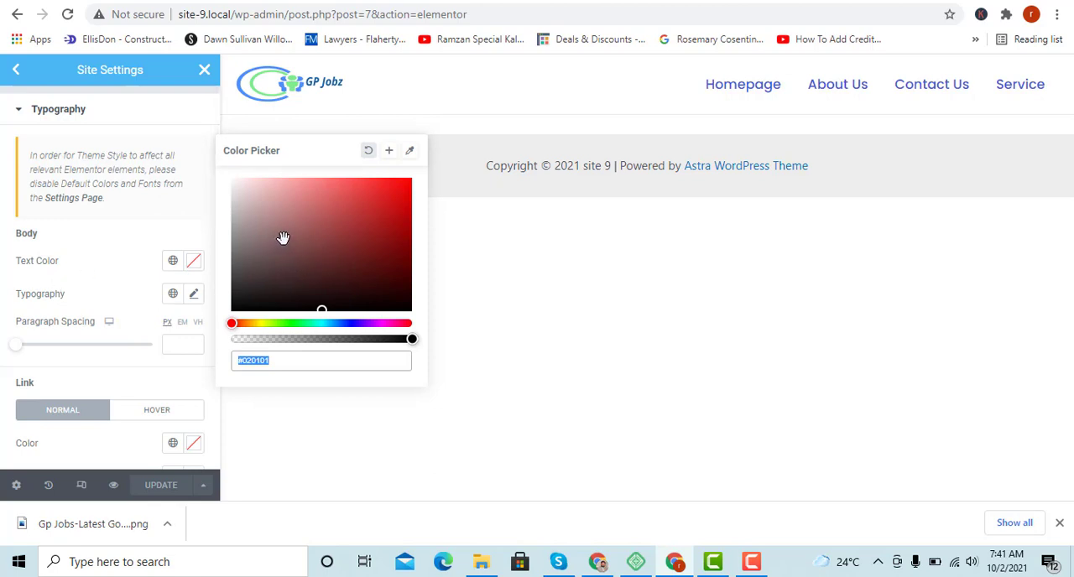
drag(282, 240, 206, 343)
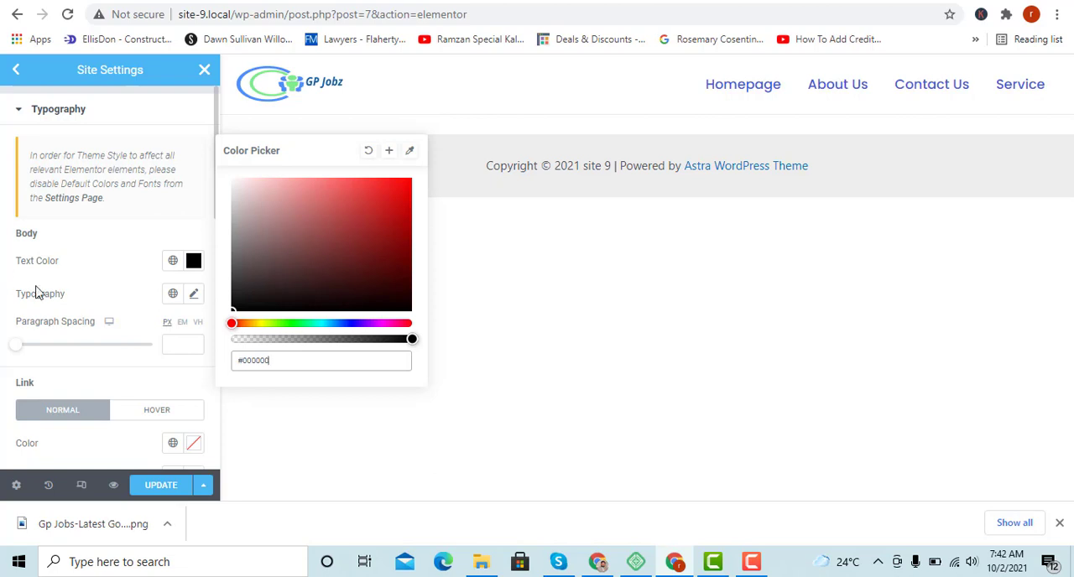
Examine the body typography options and the link and H1 to H6 heading style settings.
click(195, 294)
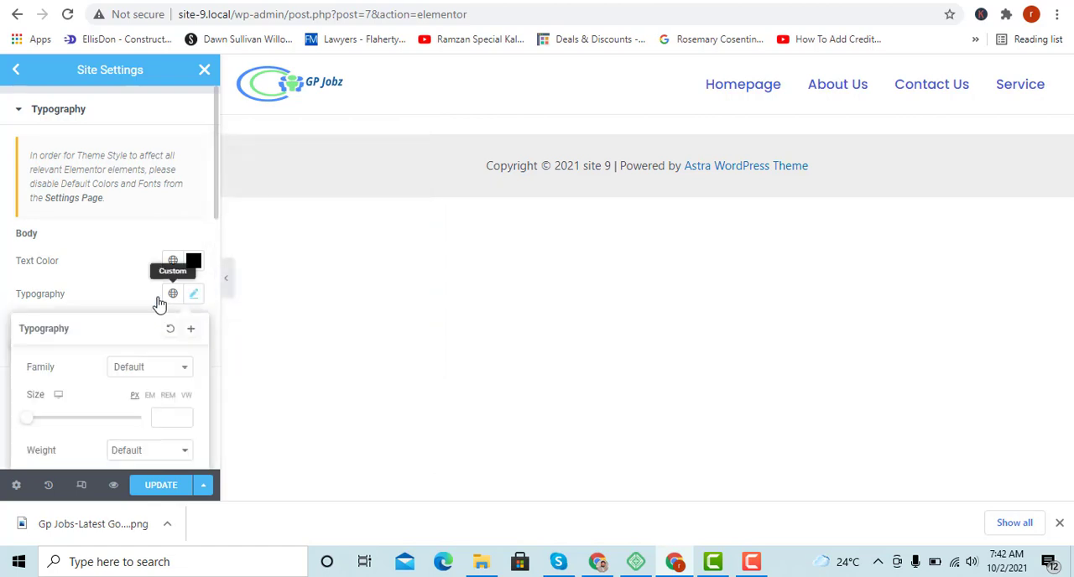
click(4, 305)
scroll(188, 307, down, 2)
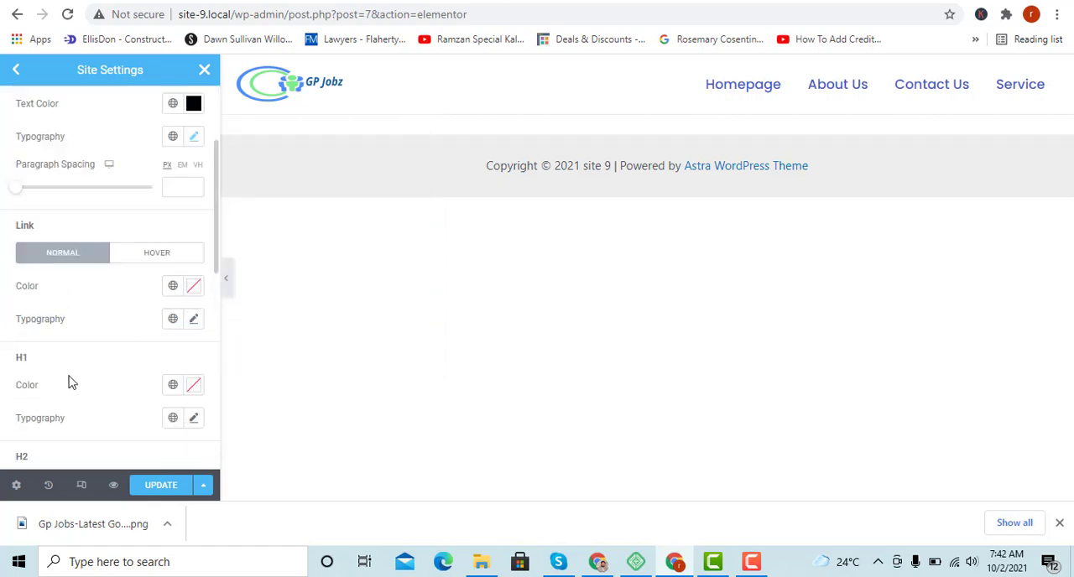
scroll(156, 391, down, 7)
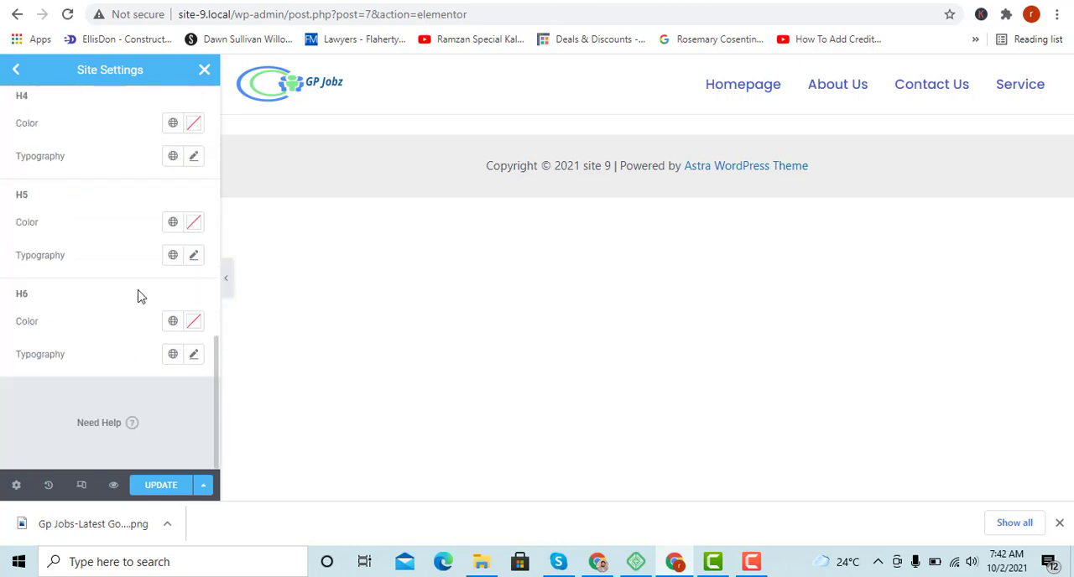
scroll(62, 281, up, 10)
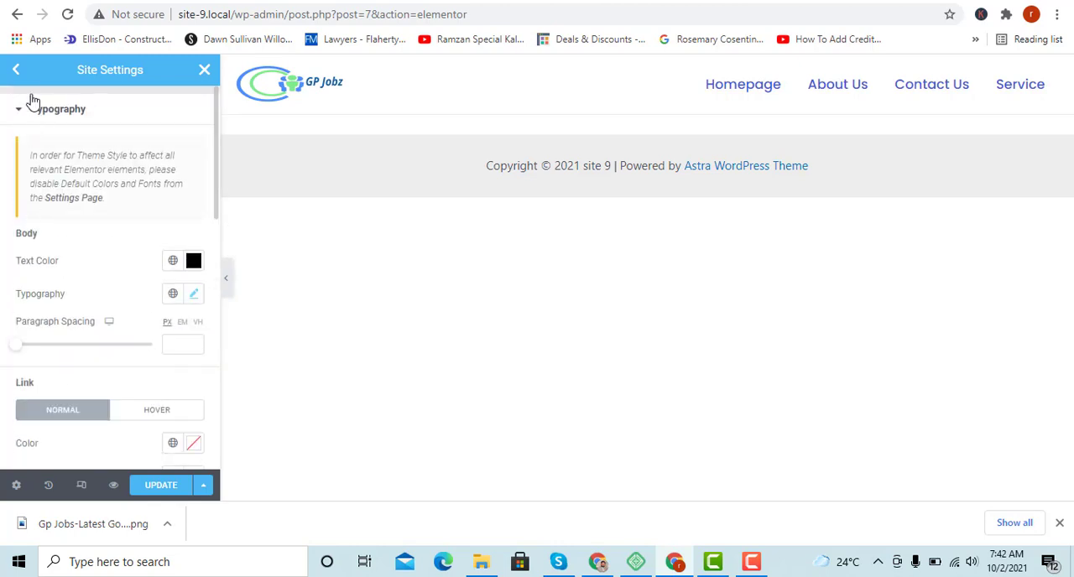
click(17, 73)
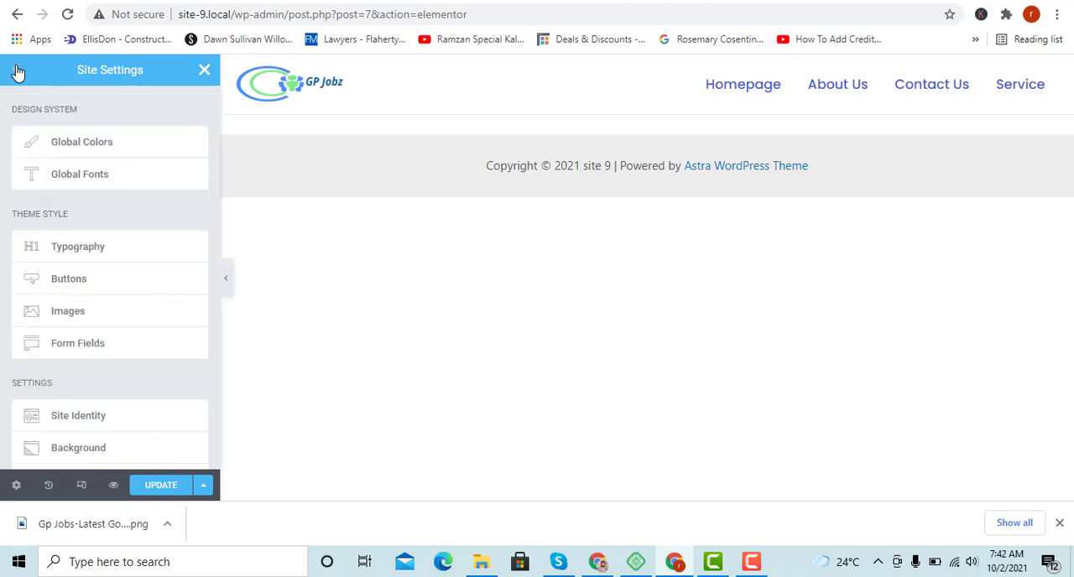
Review the theme style options for buttons and for images, including border, radius, shadow and opacity settings.
click(98, 287)
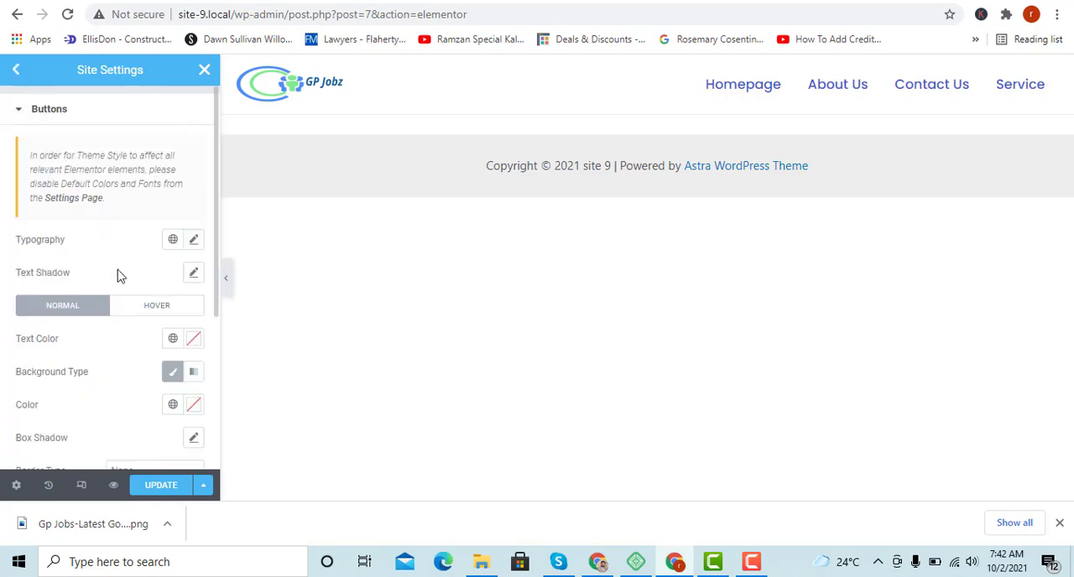
scroll(123, 261, down, 3)
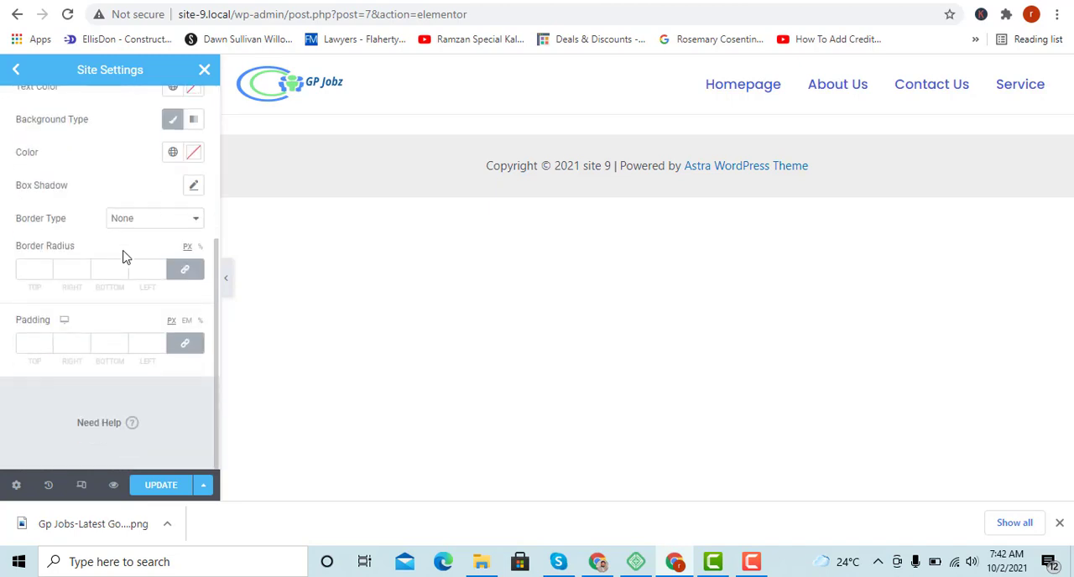
scroll(124, 254, up, 3)
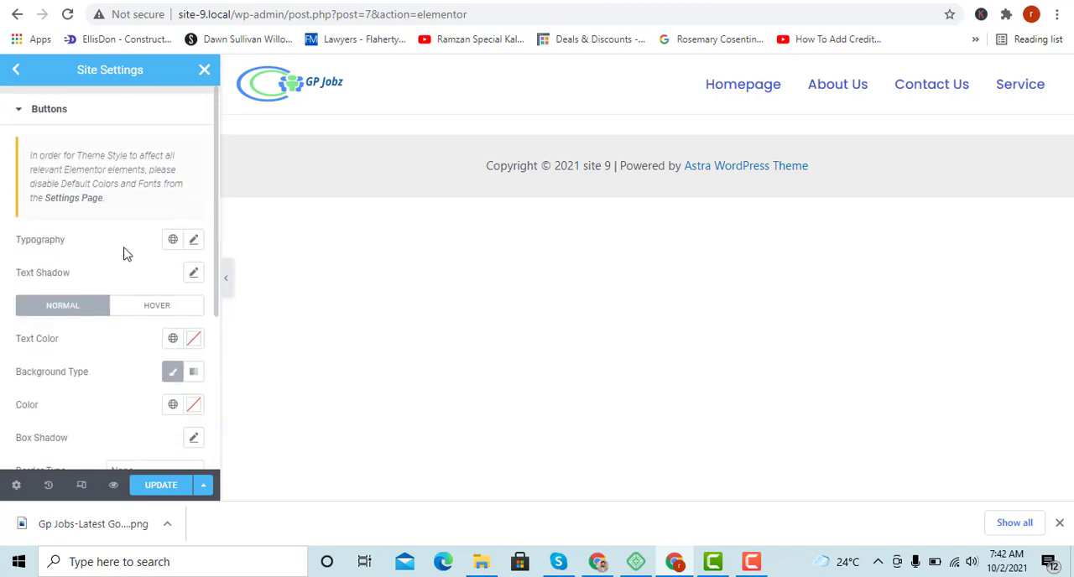
click(12, 73)
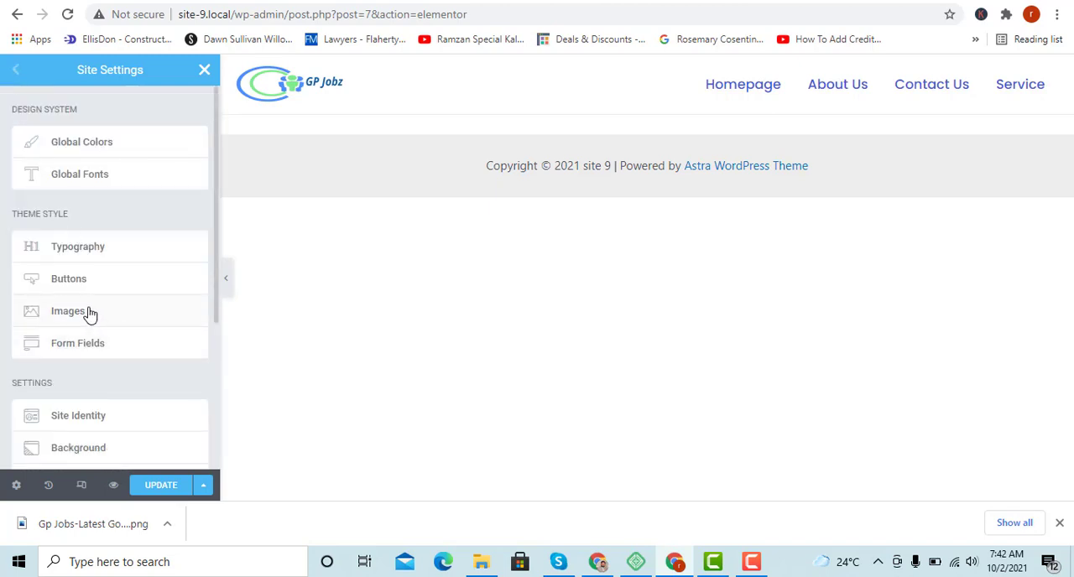
click(109, 310)
scroll(132, 218, down, 2)
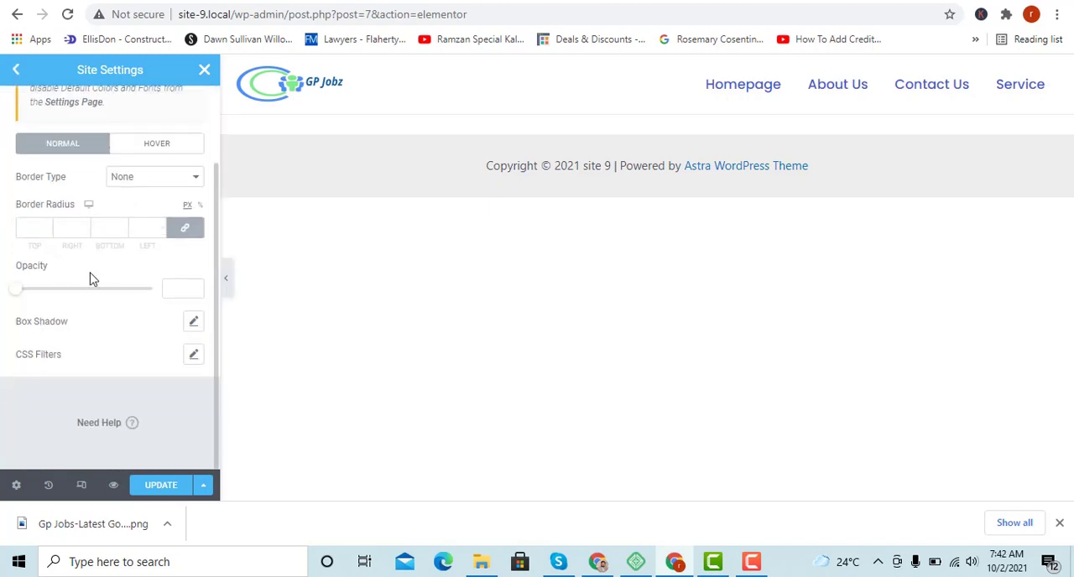
scroll(59, 280, up, 2)
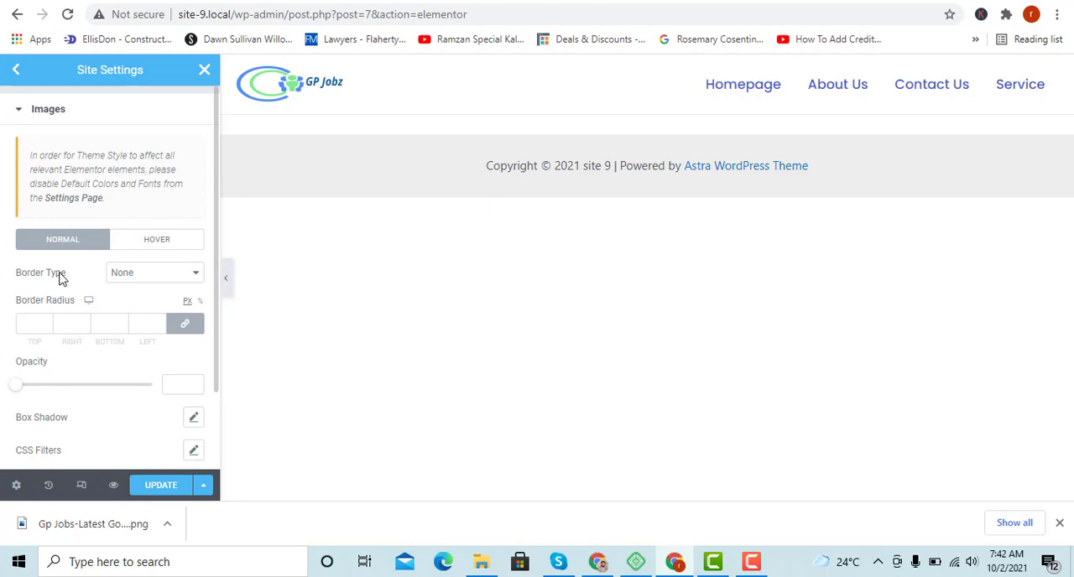
click(15, 74)
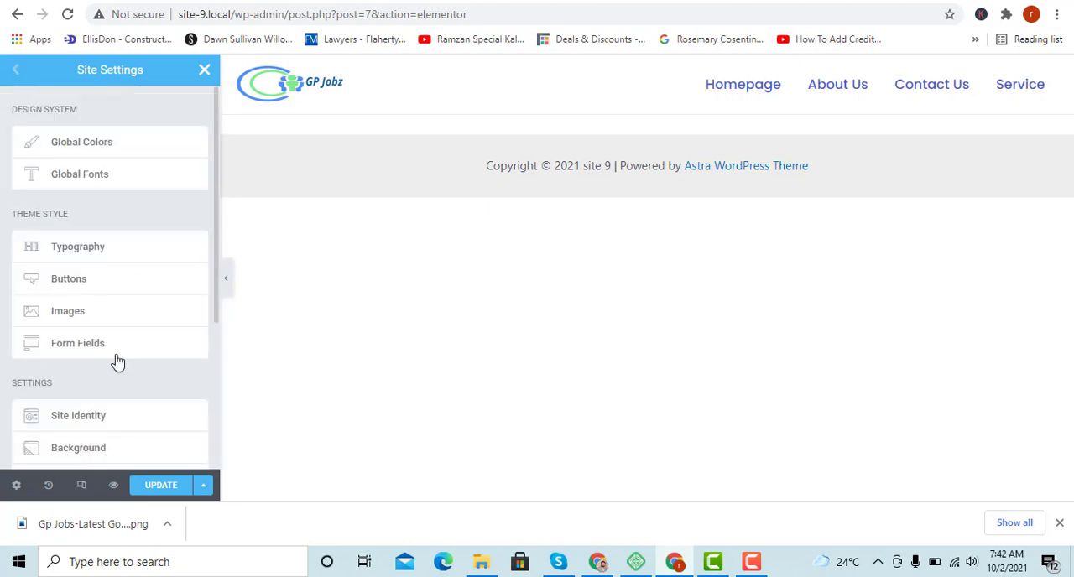
In the site's background settings, set the background type to Classic.
scroll(120, 366, down, 2)
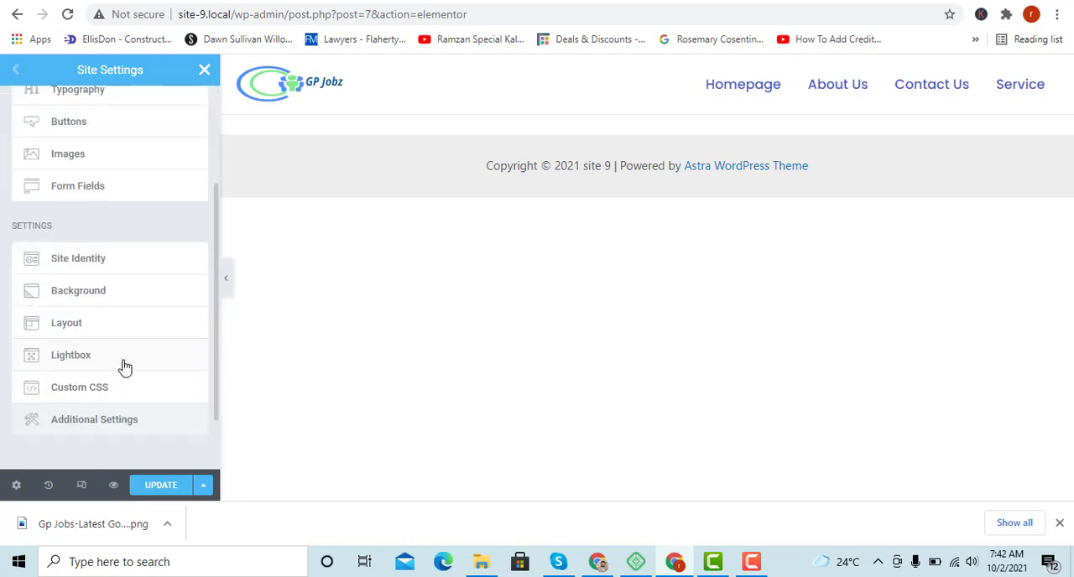
click(78, 291)
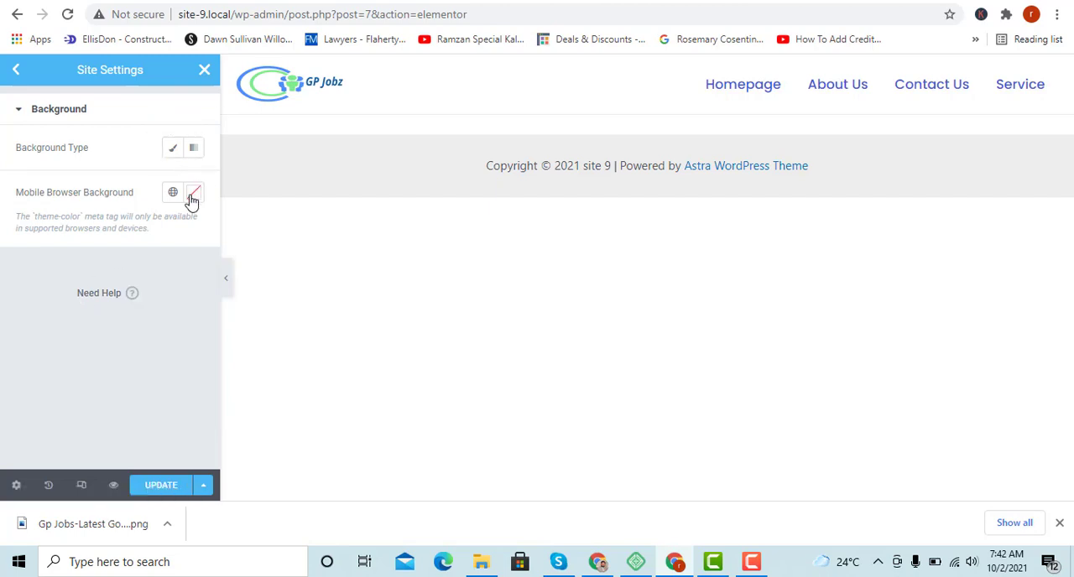
click(170, 149)
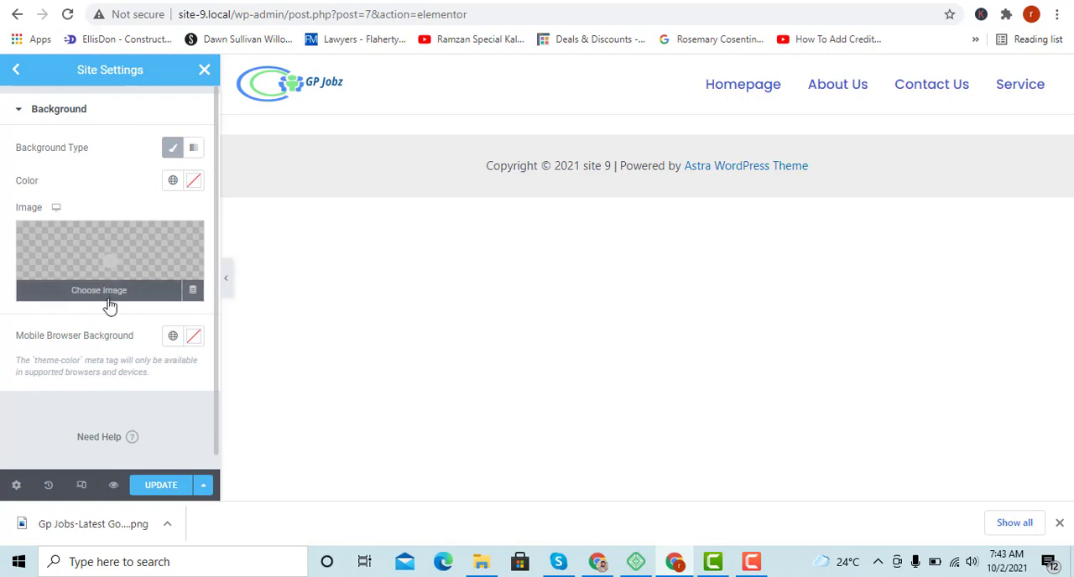
Try #E62323 as the site's background color, clear it again and return to the site settings overview.
click(193, 182)
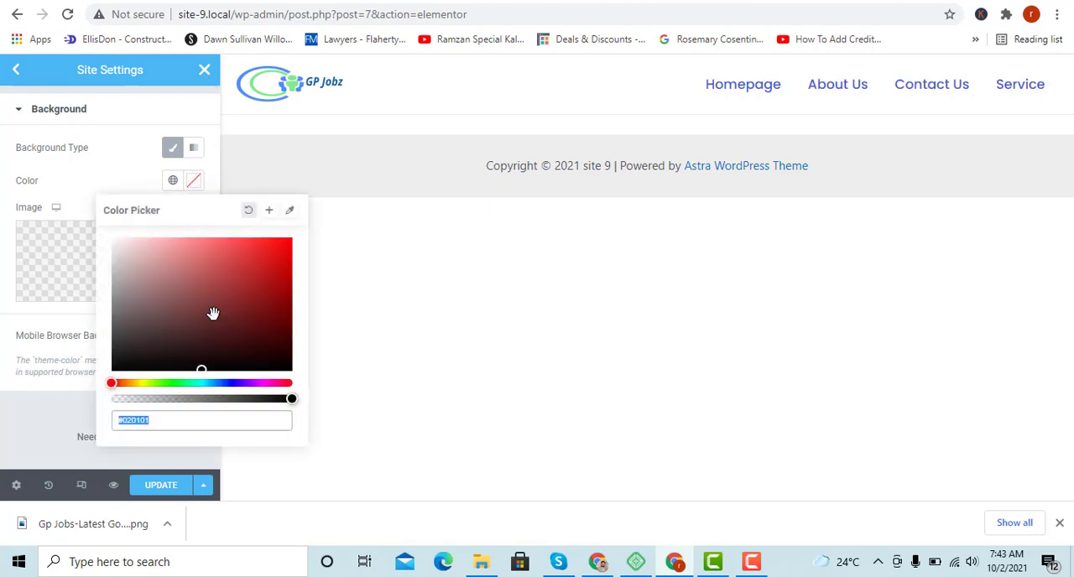
mouse_move(210, 314)
mouse_down()
mouse_move(226, 264)
mouse_move(264, 251)
mouse_up()
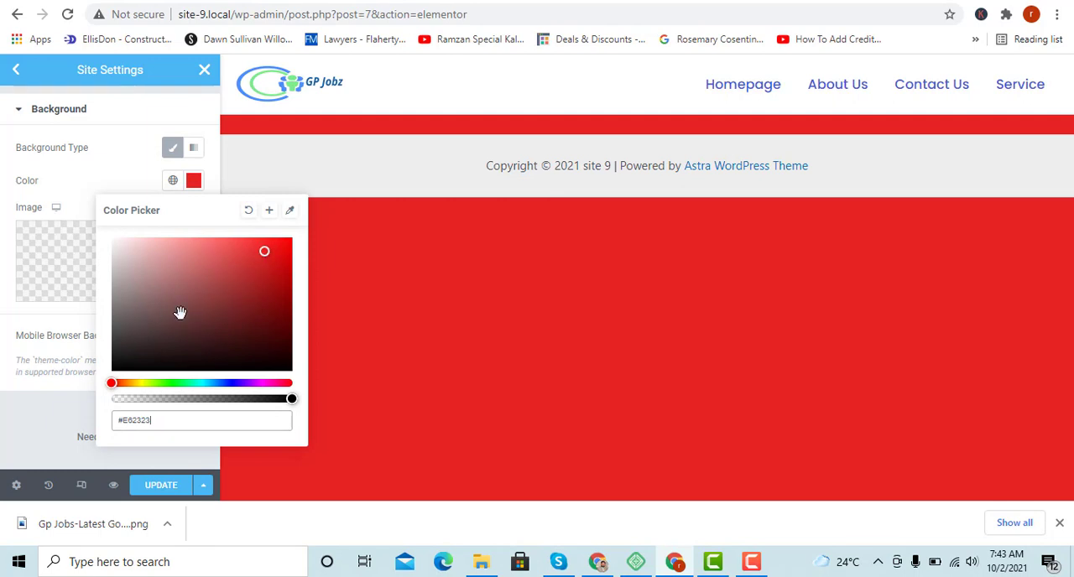
click(249, 213)
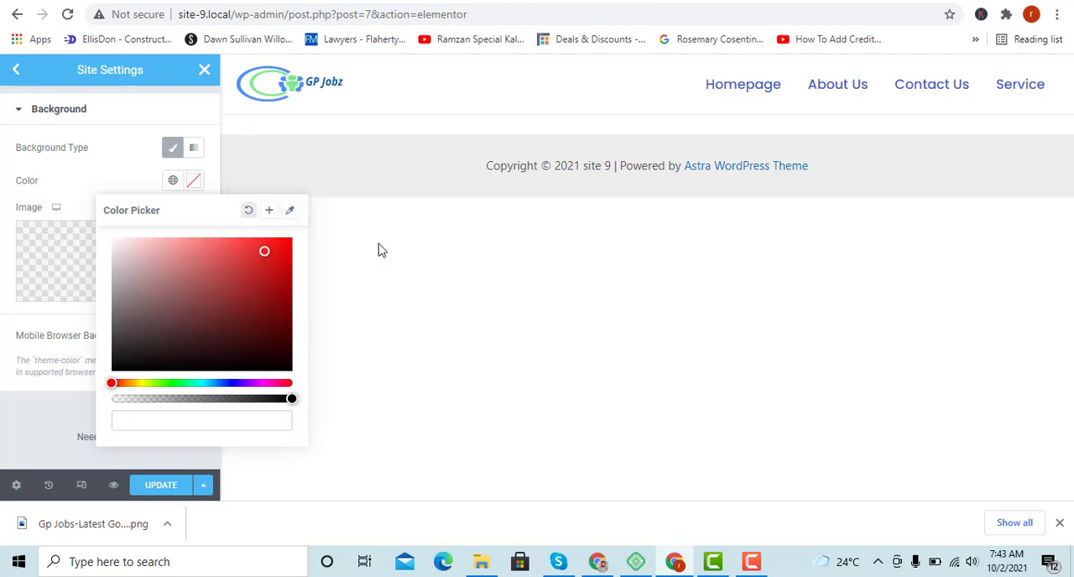
click(3, 439)
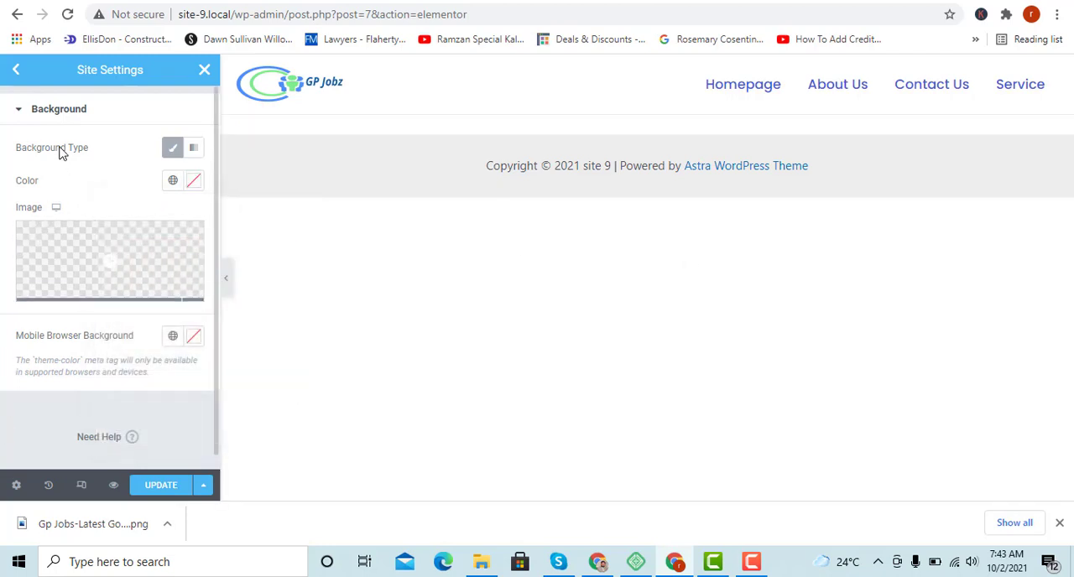
click(16, 70)
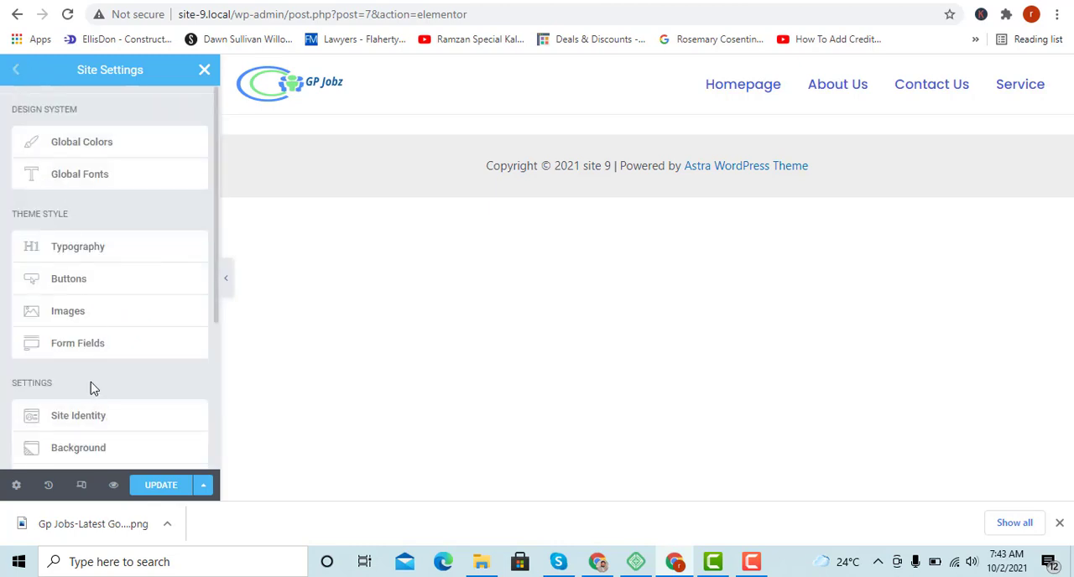
In the site layout settings, try a widgets space of 10 px and restore it to 20 px.
scroll(93, 378, down, 2)
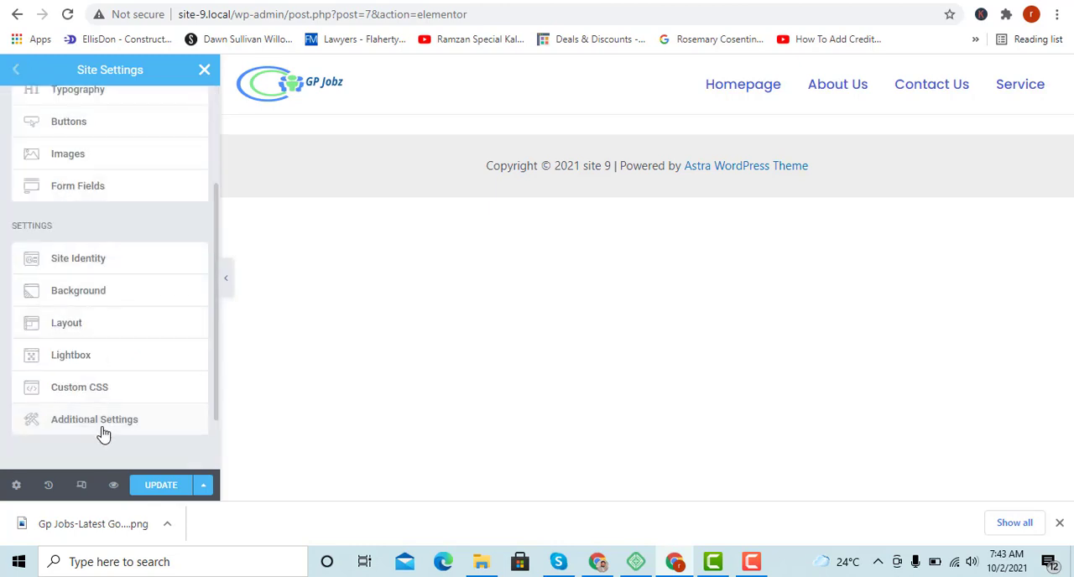
click(85, 328)
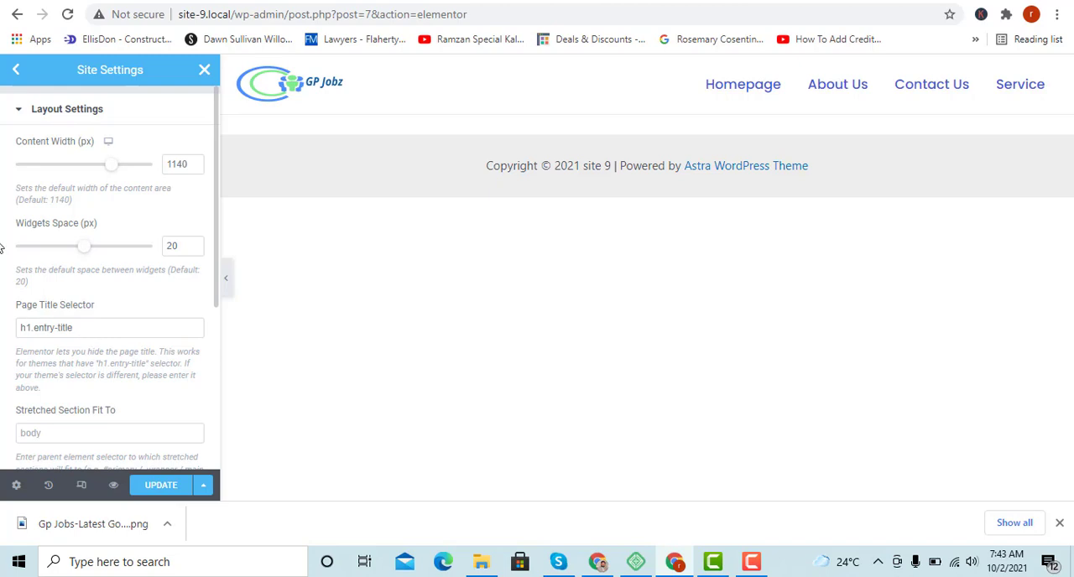
click(186, 159)
click(180, 245)
double_click(181, 245)
text(10)
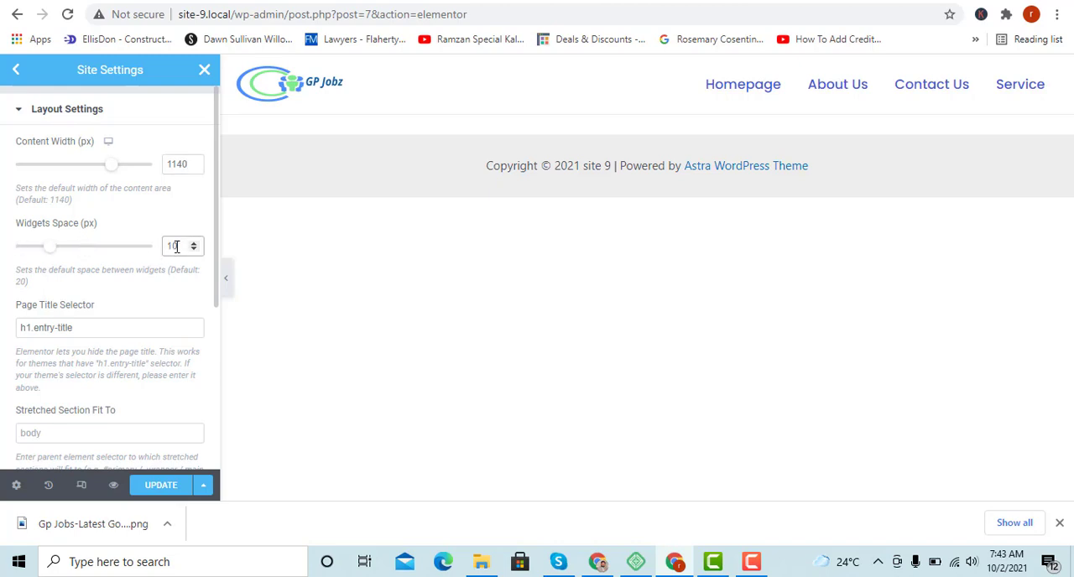
double_click(166, 246)
text(20)
Review the remaining layout options and the mobile and tablet breakpoint settings.
scroll(137, 313, down, 4)
scroll(48, 379, up, 1)
scroll(48, 379, down, 2)
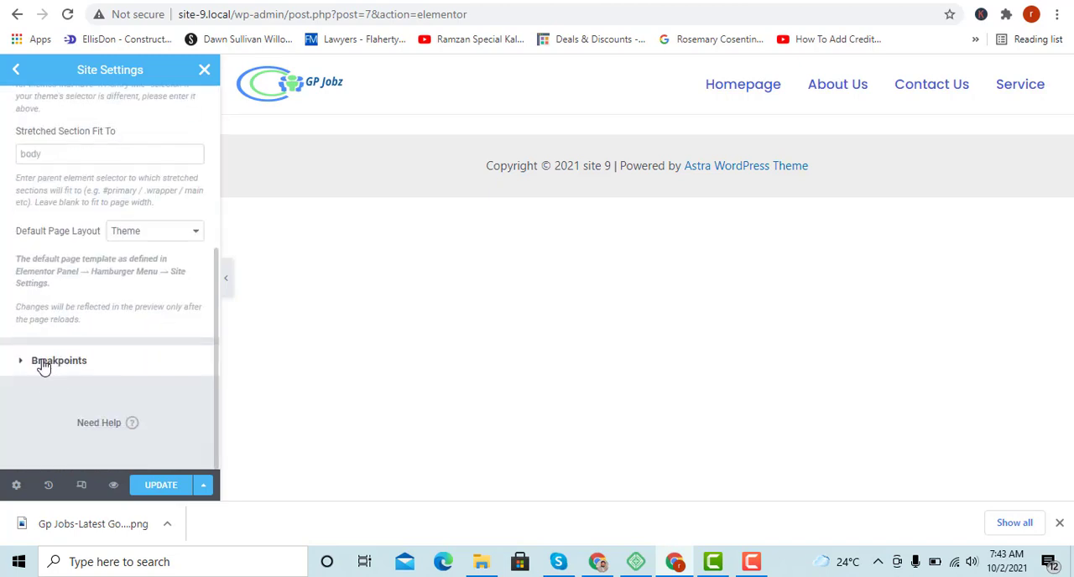
click(44, 367)
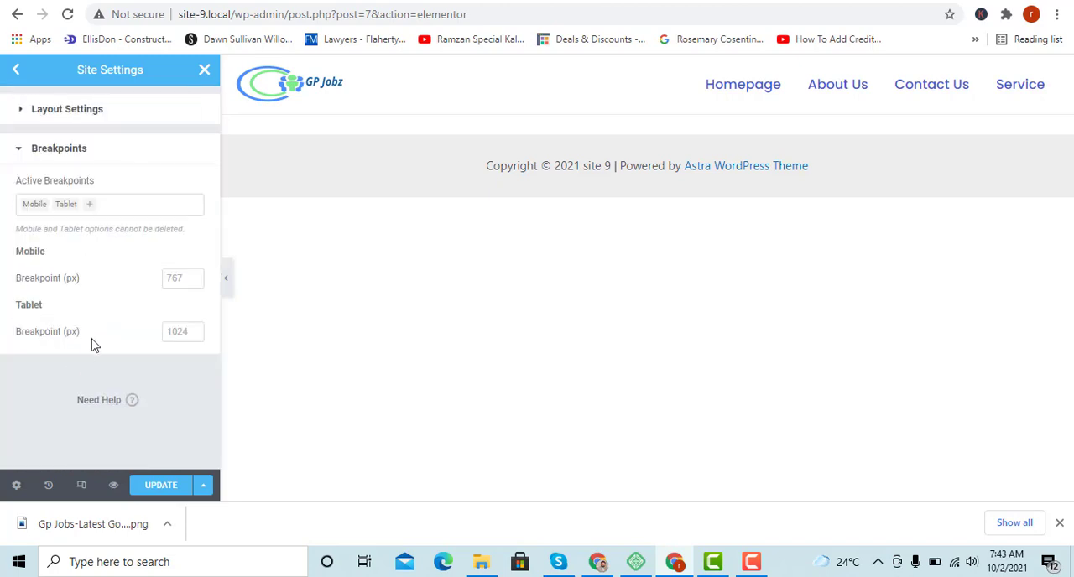
click(182, 279)
click(180, 329)
click(16, 70)
Save the updated site settings and close them to return to the widget list.
scroll(91, 395, down, 3)
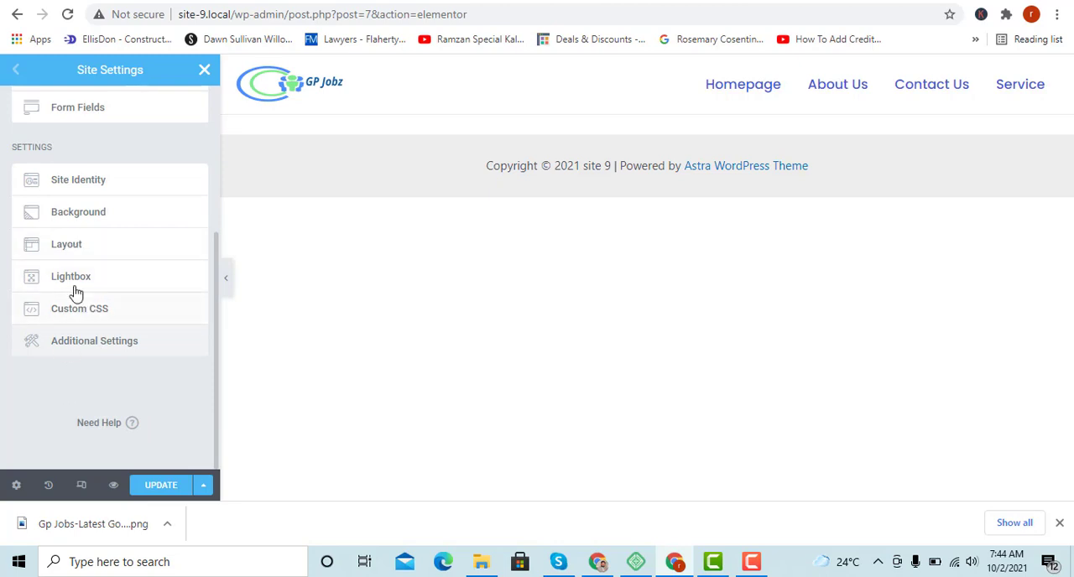
scroll(72, 276, up, 3)
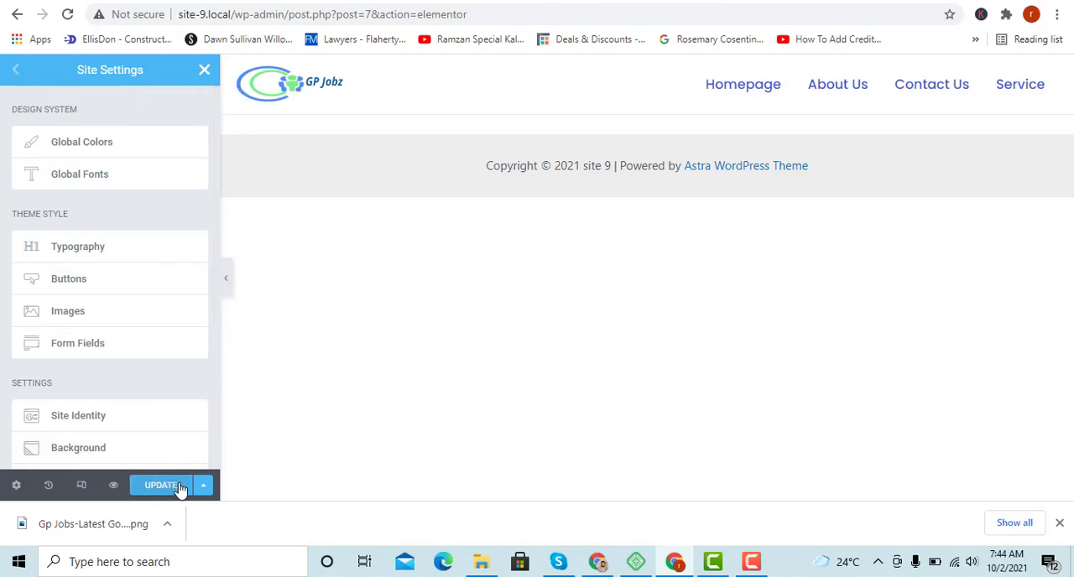
click(145, 487)
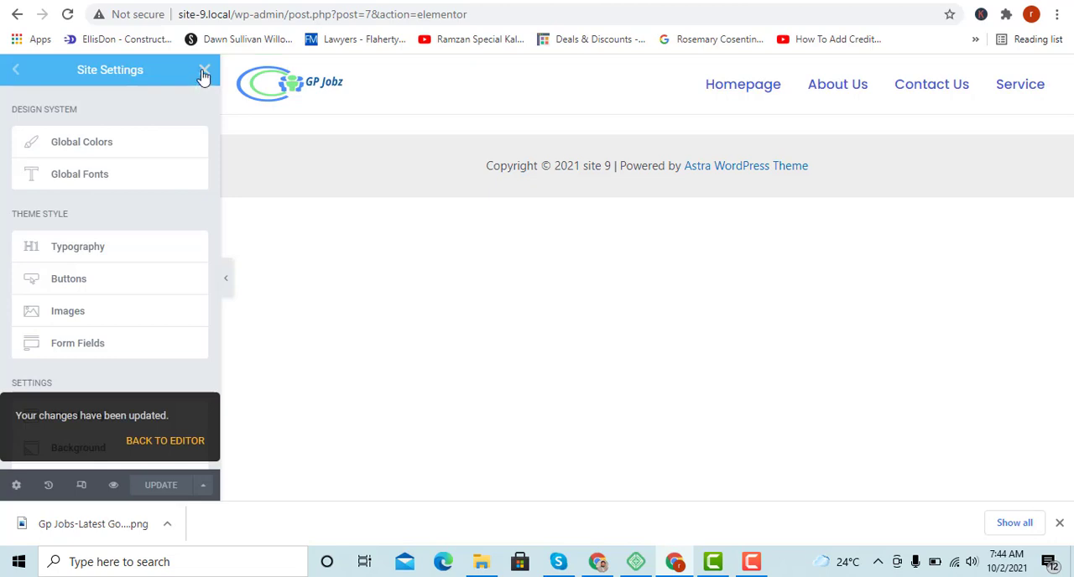
click(203, 71)
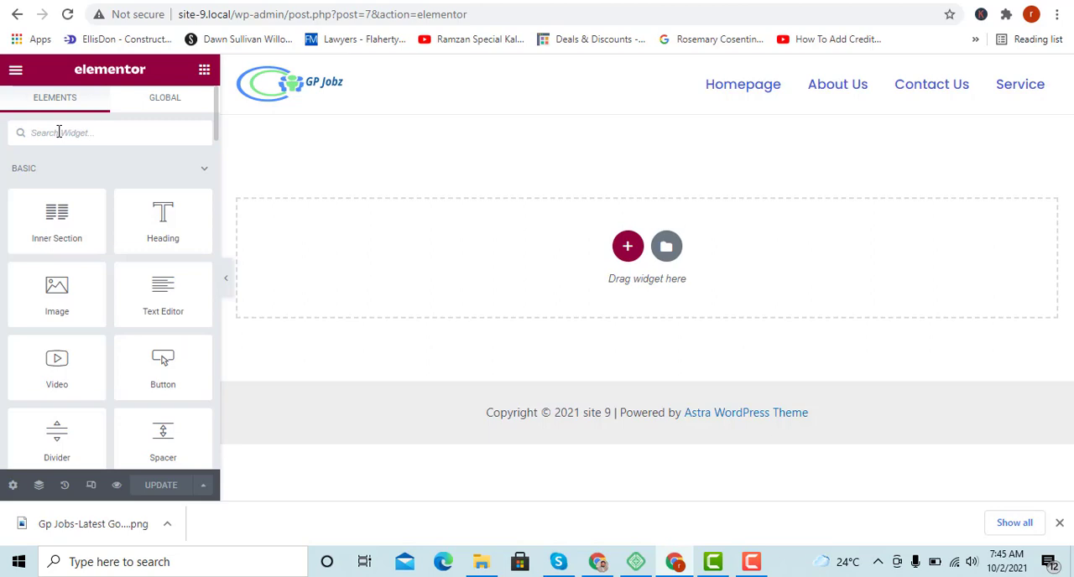
Search the widgets for "button" and for "text", and clear the search.
text(button)
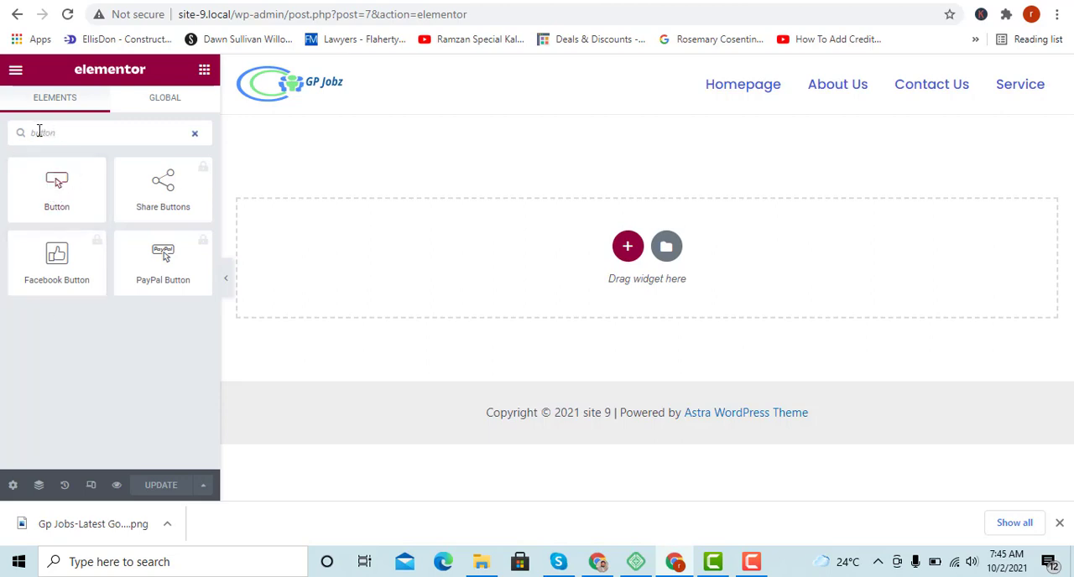
drag(69, 132, 3, 139)
text(tert)
key(BackSpace)
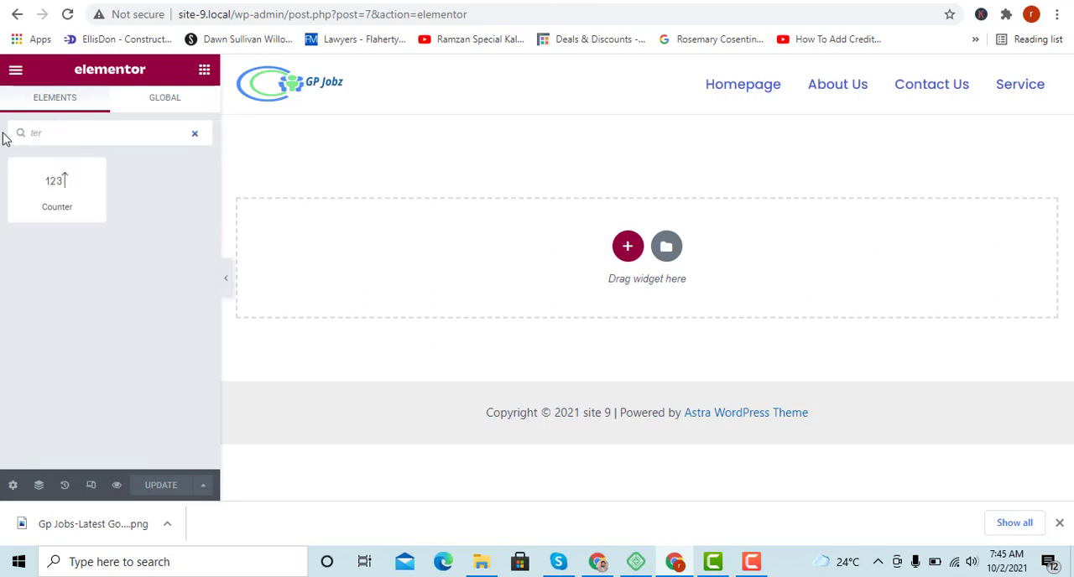
key(BackSpace)
key(BackSpace)
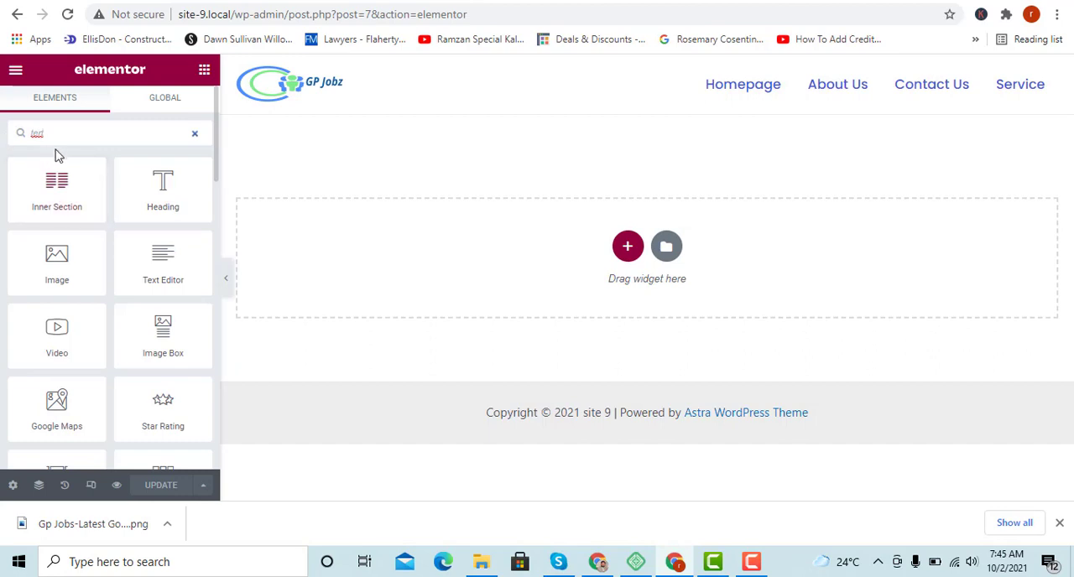
drag(72, 136, 13, 141)
text(text)
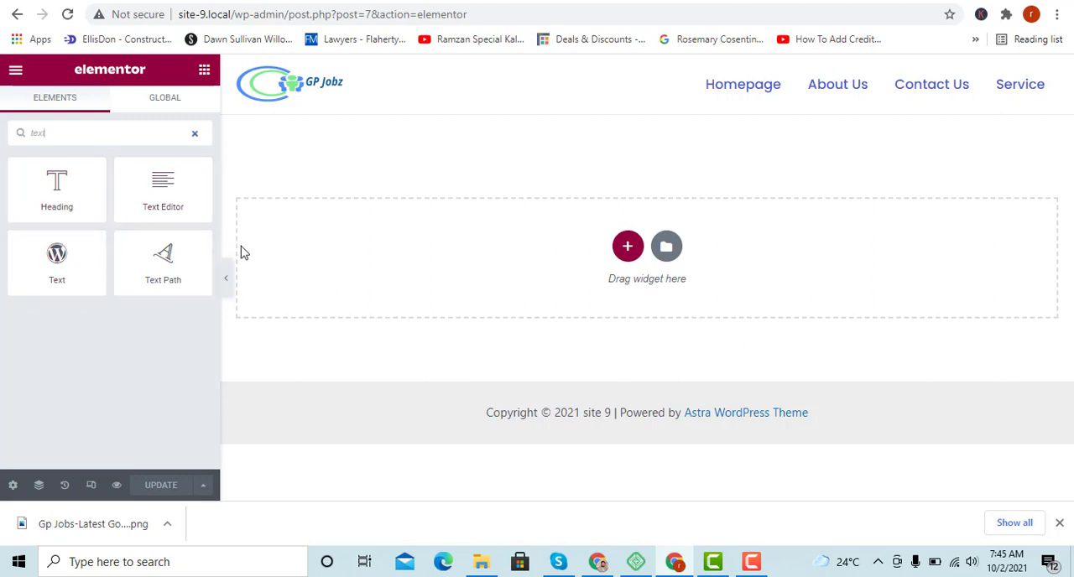
drag(59, 133, 2, 137)
key(BackSpace)
Browse the available widgets by category, including collapsing and expanding the Basic group.
scroll(84, 316, down, 10)
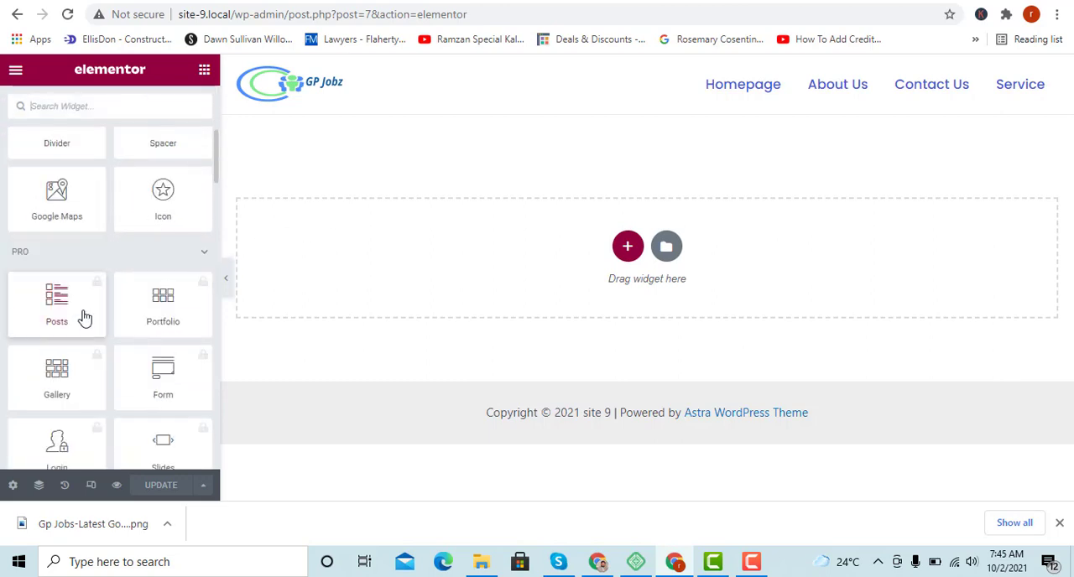
scroll(84, 316, down, 8)
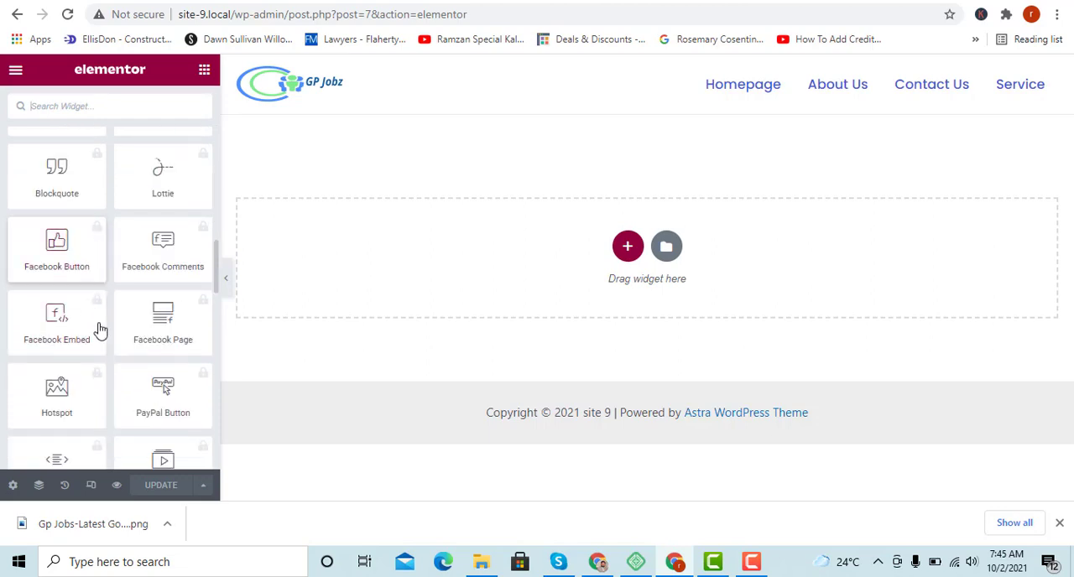
scroll(99, 346, down, 3)
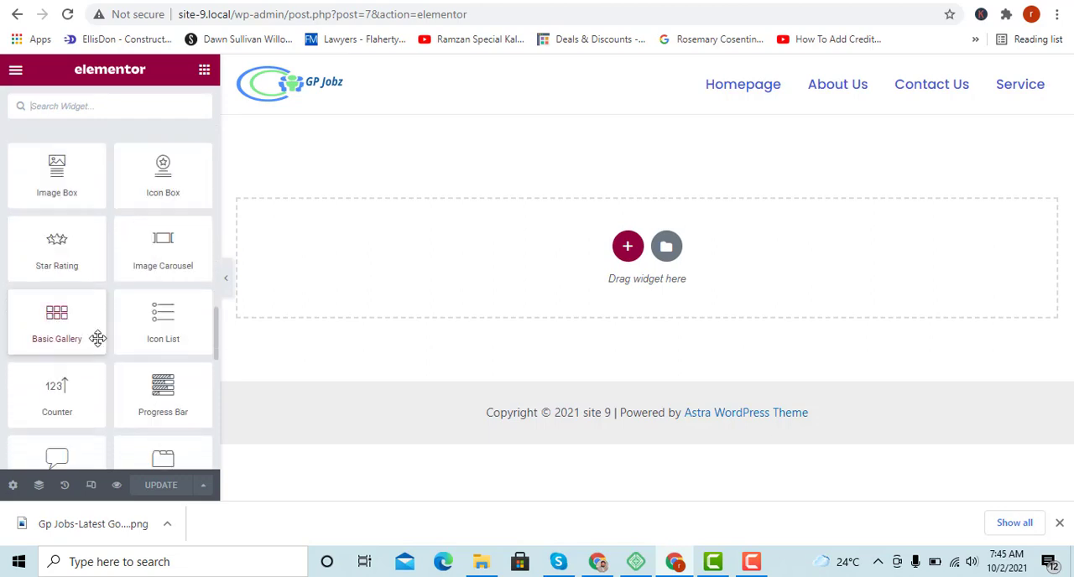
scroll(96, 344, up, 20)
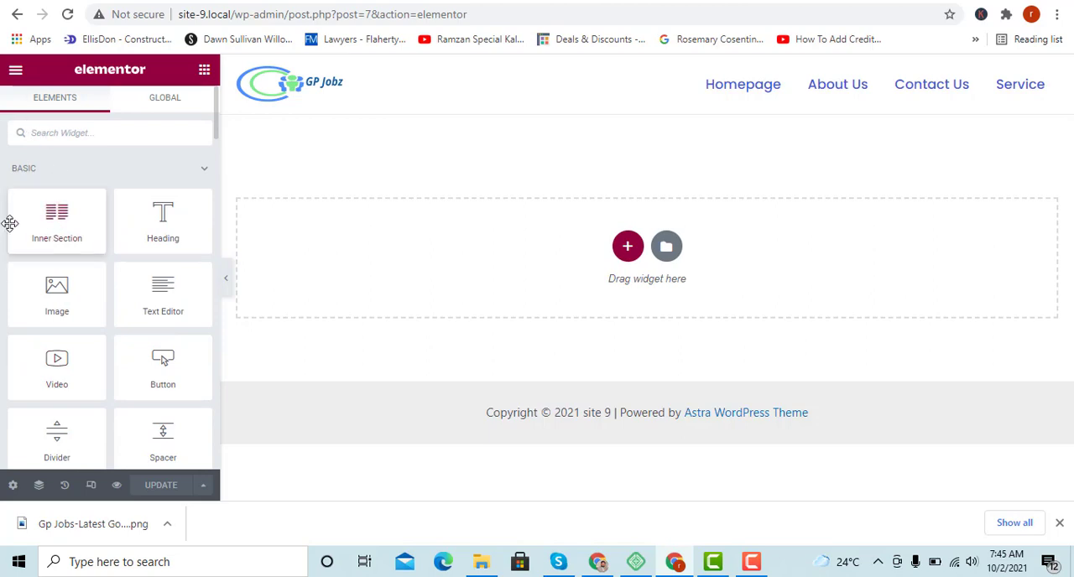
click(205, 171)
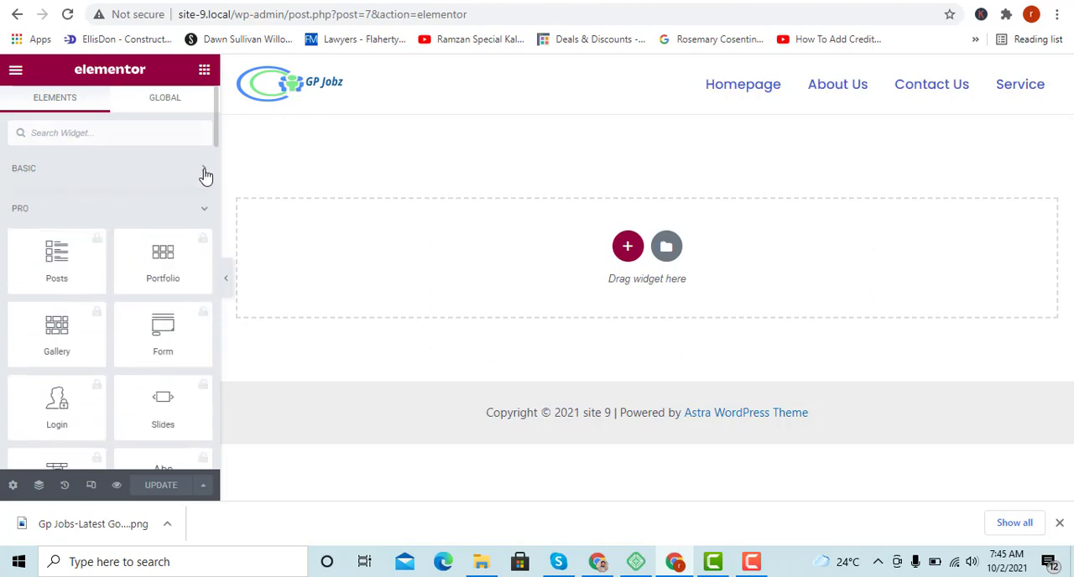
click(205, 173)
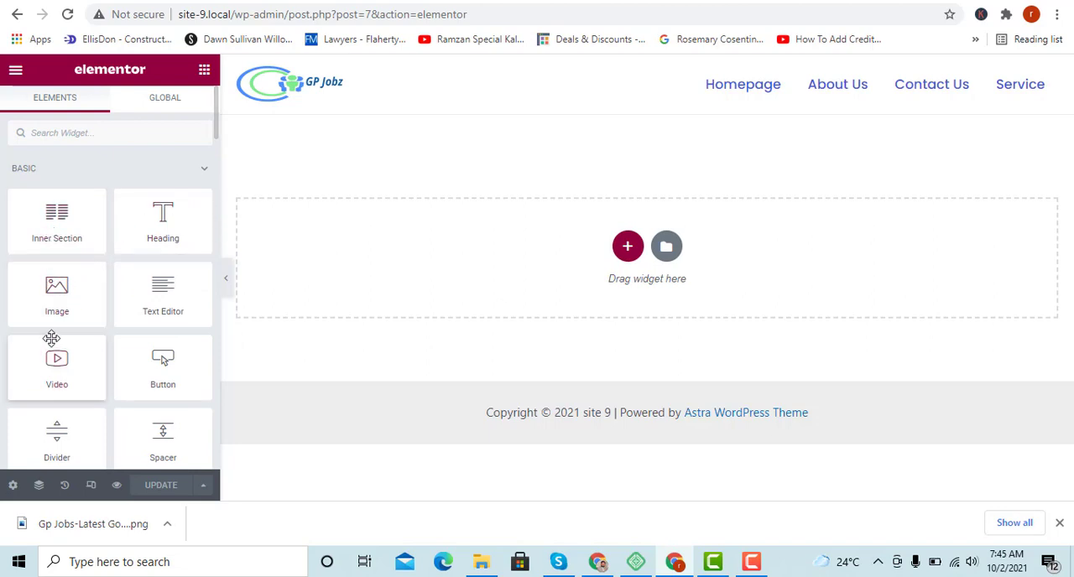
scroll(59, 340, down, 2)
scroll(71, 344, up, 2)
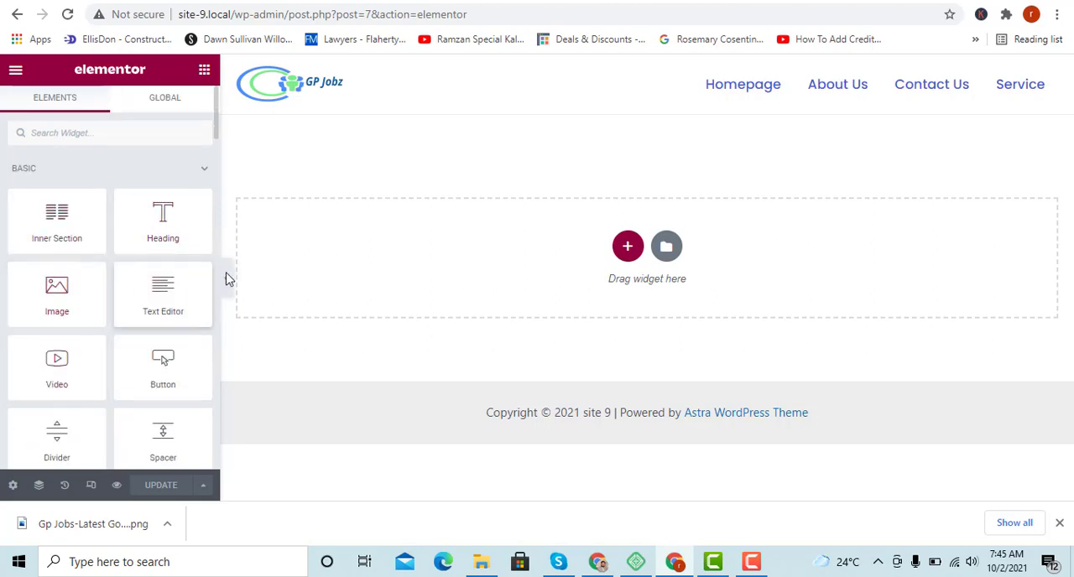
scroll(38, 307, down, 2)
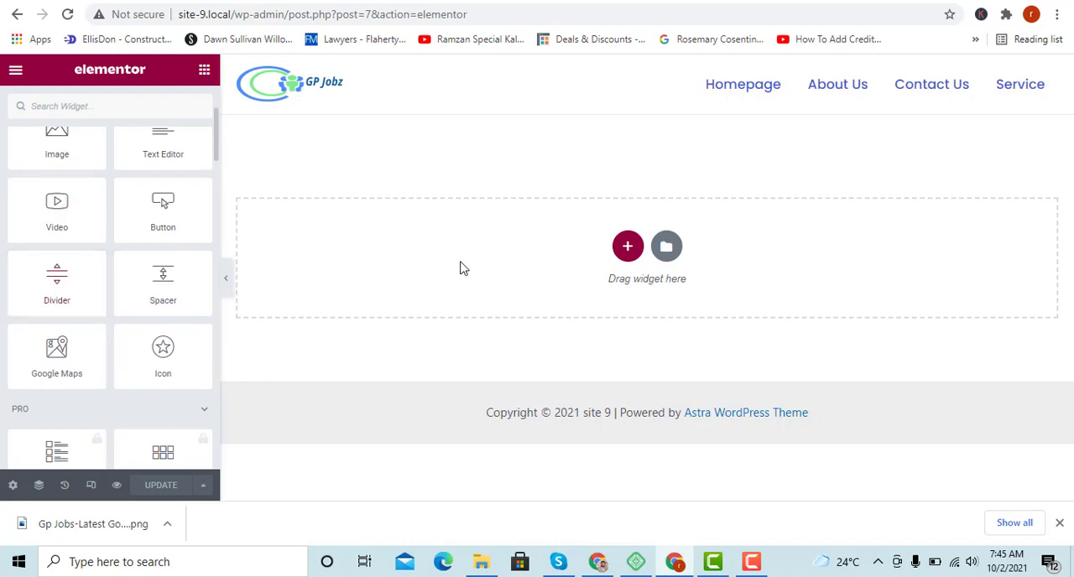
scroll(34, 306, down, 3)
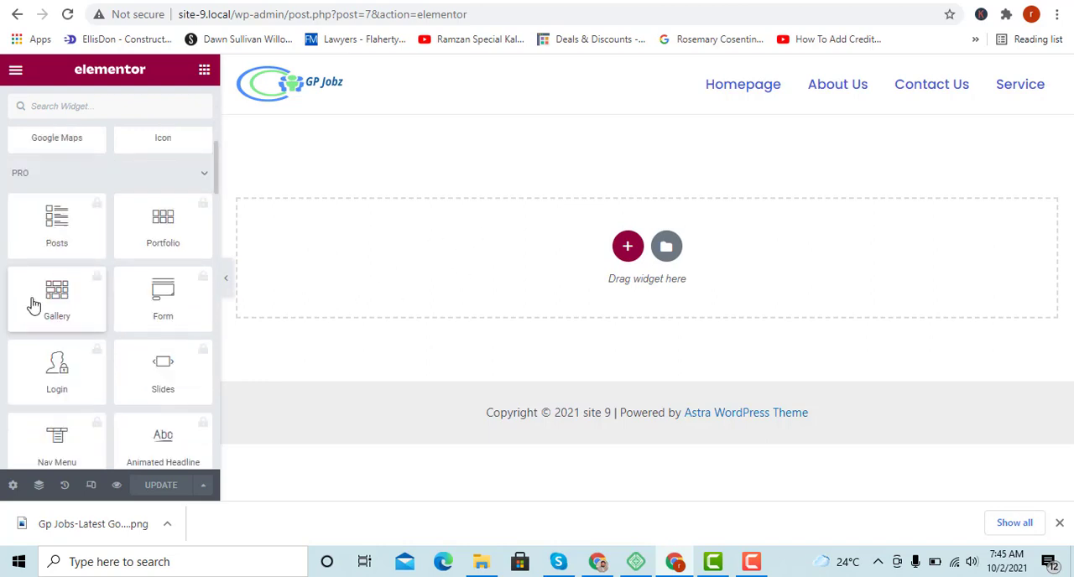
scroll(33, 305, down, 5)
scroll(34, 302, up, 9)
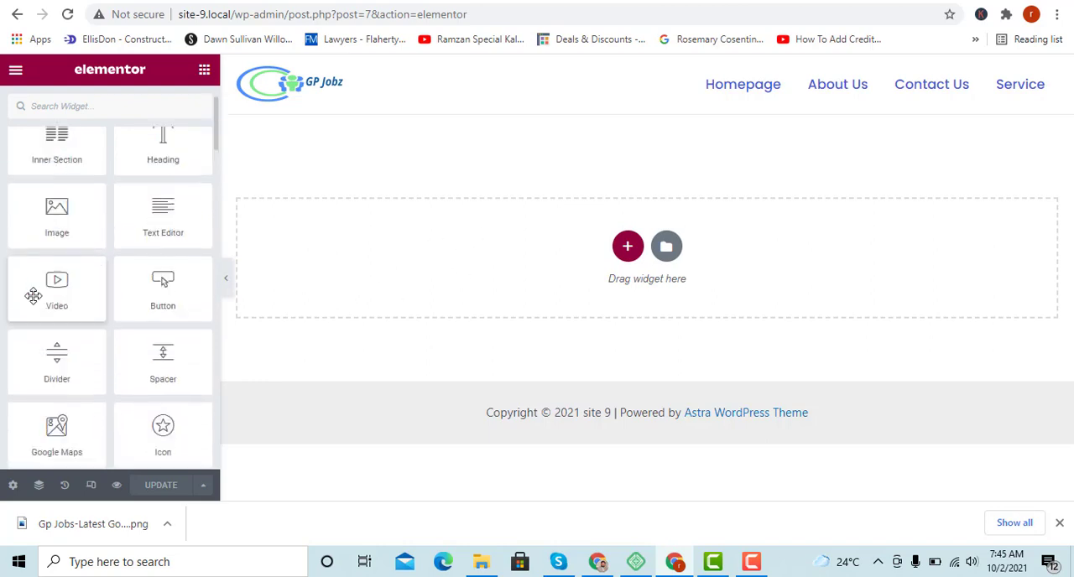
scroll(33, 295, up, 2)
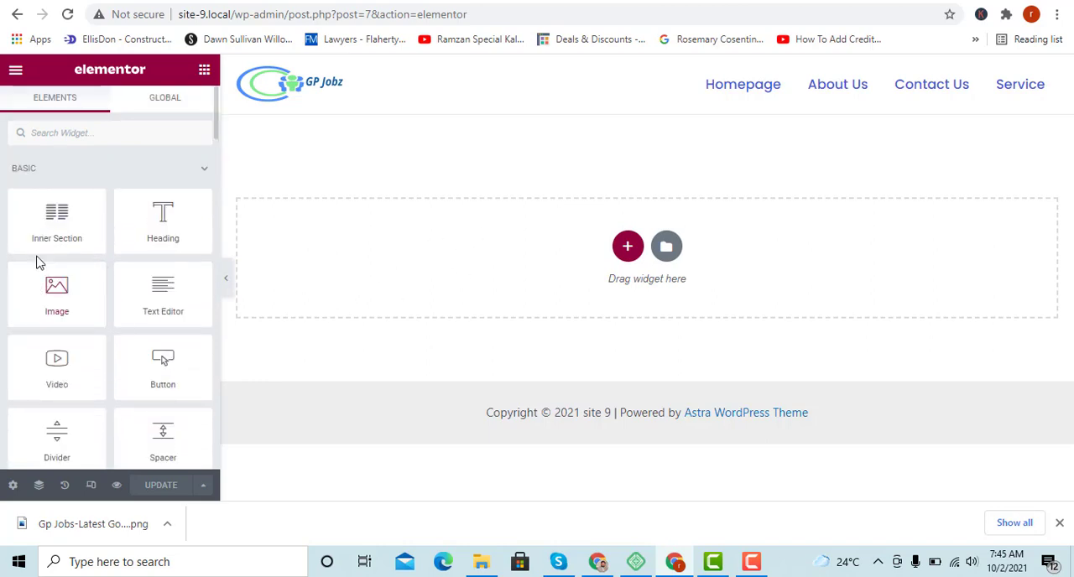
Open the page settings and change the page title to "Home".
click(12, 487)
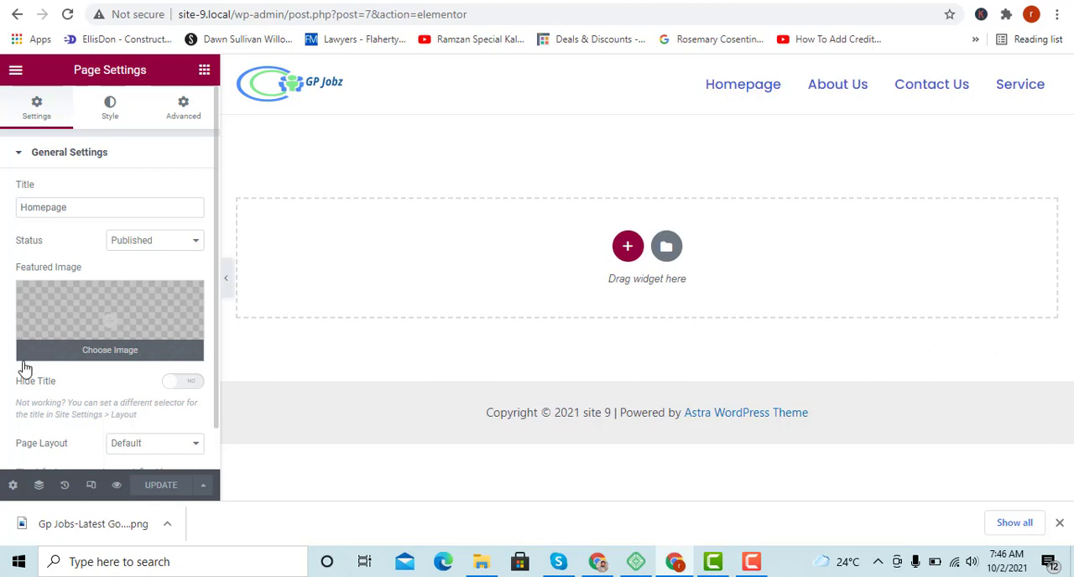
click(71, 212)
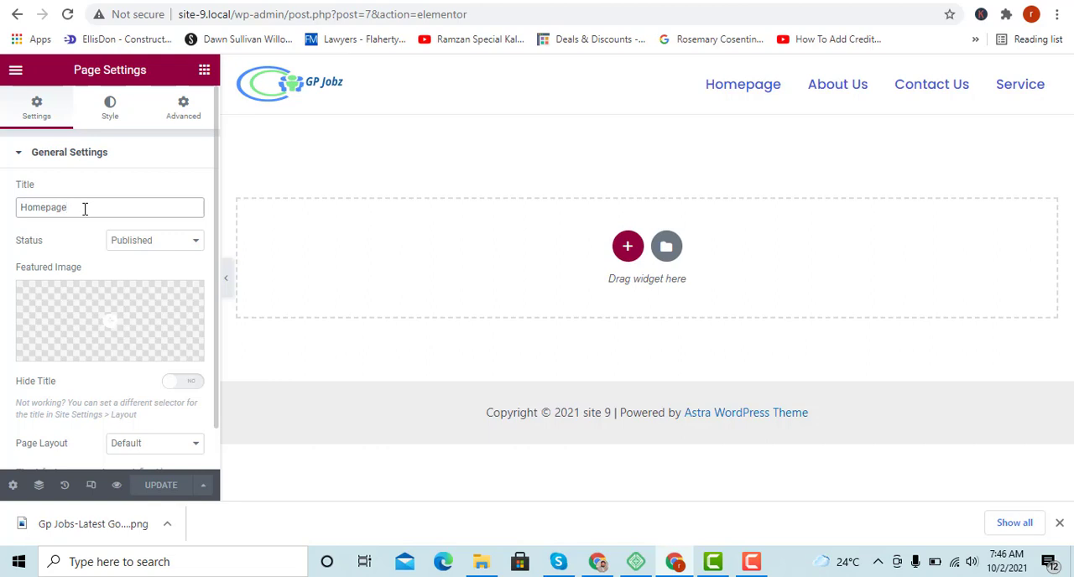
key(BackSpace)
key(BackSpace)
key(BackSpace)
key(BackSpace)
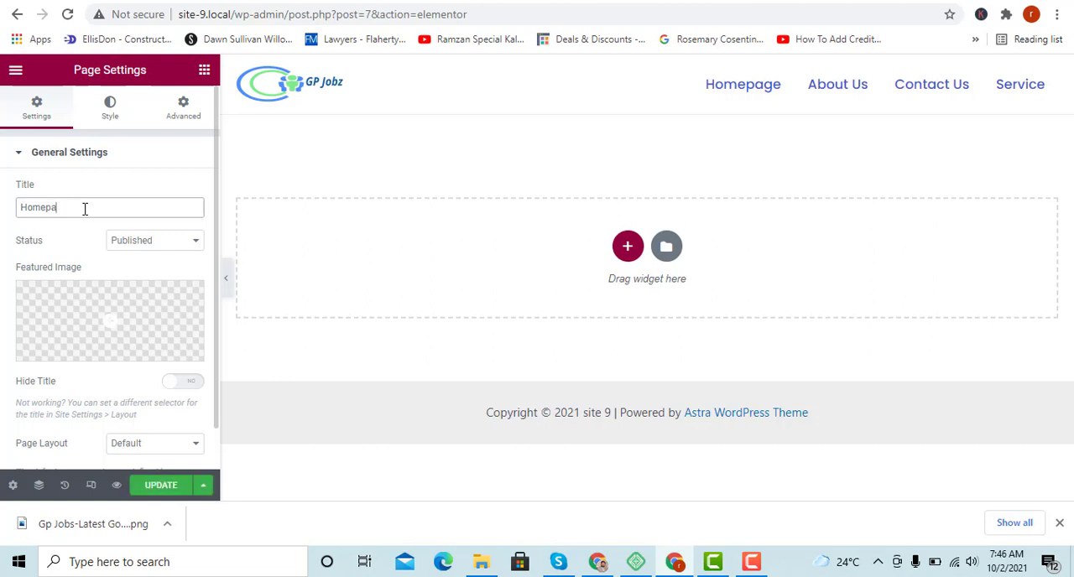
click(71, 252)
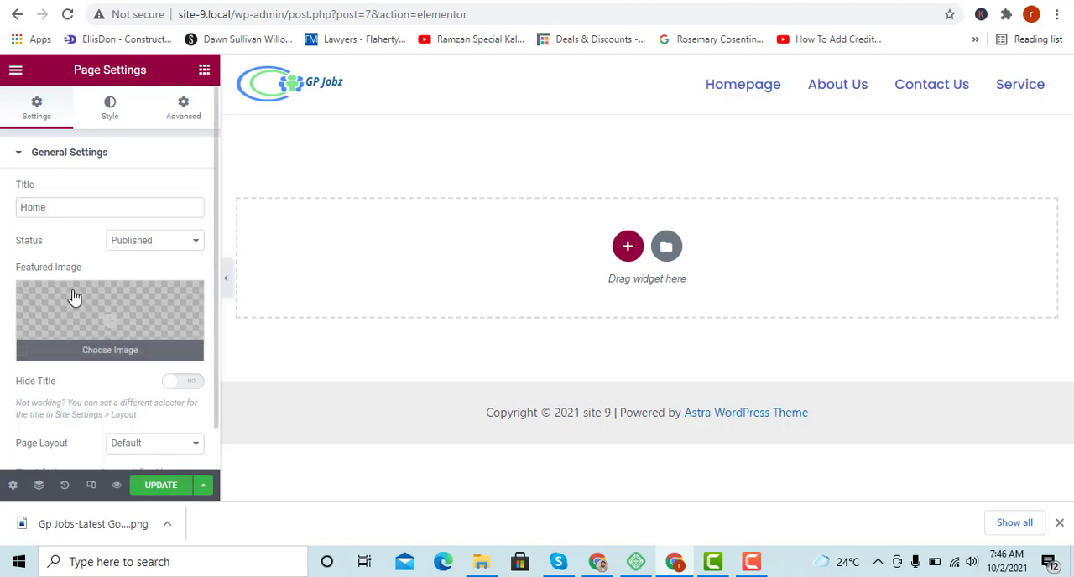
Check the page's status options, and turn Hide Title on and back off.
click(150, 243)
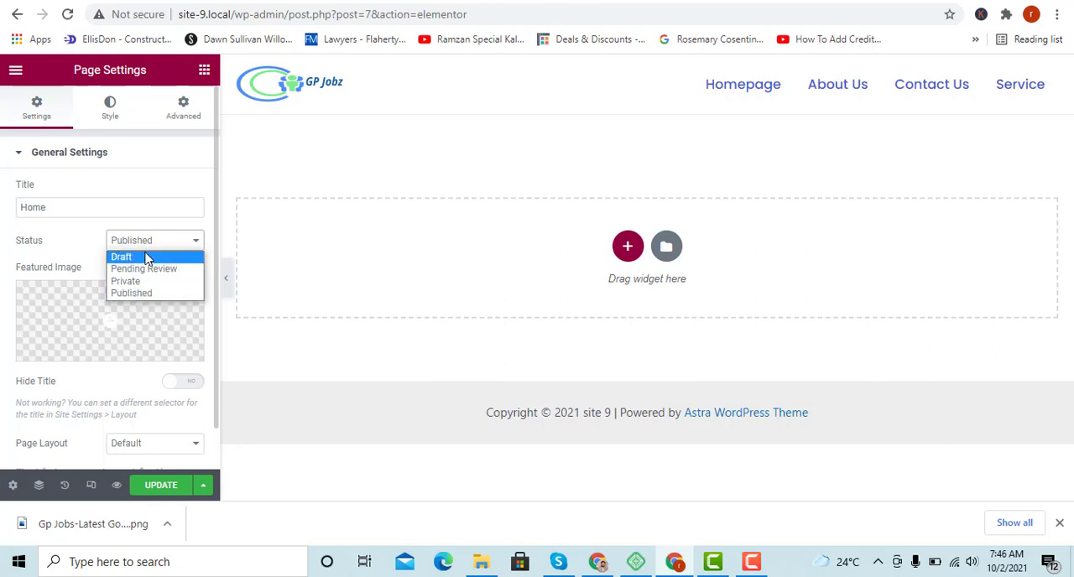
click(81, 245)
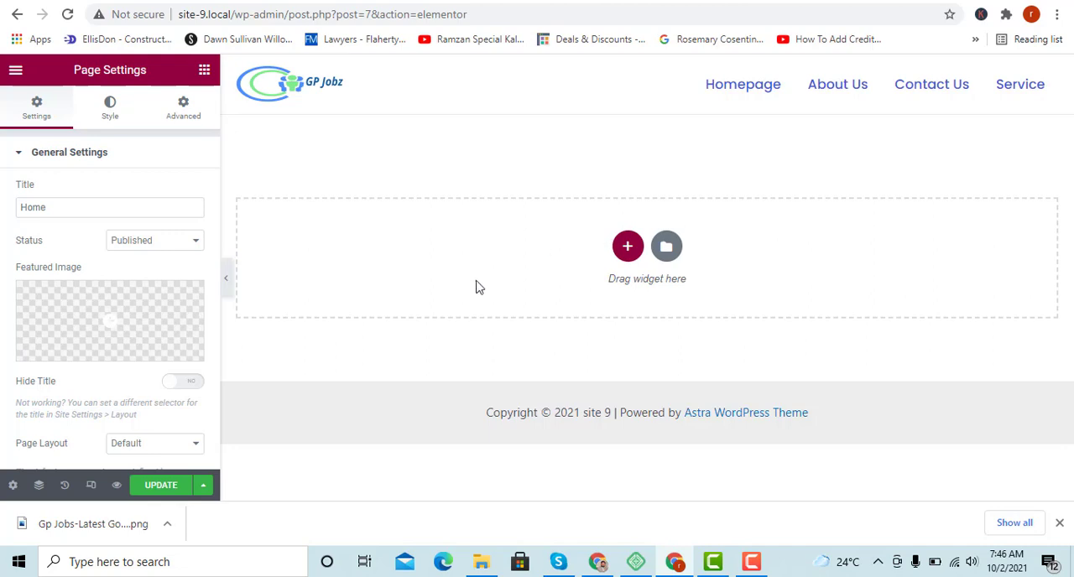
click(192, 385)
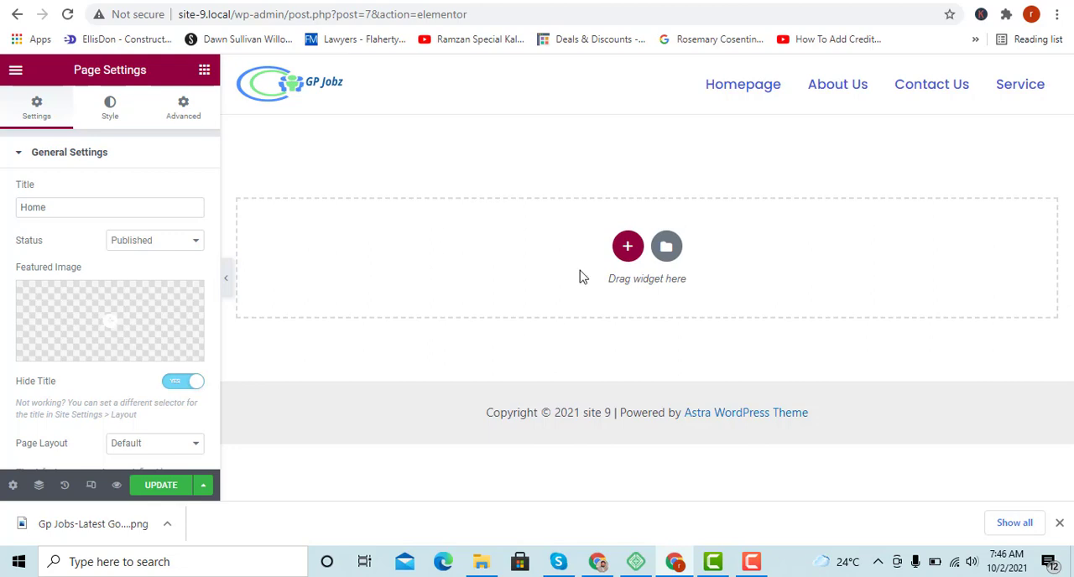
click(174, 388)
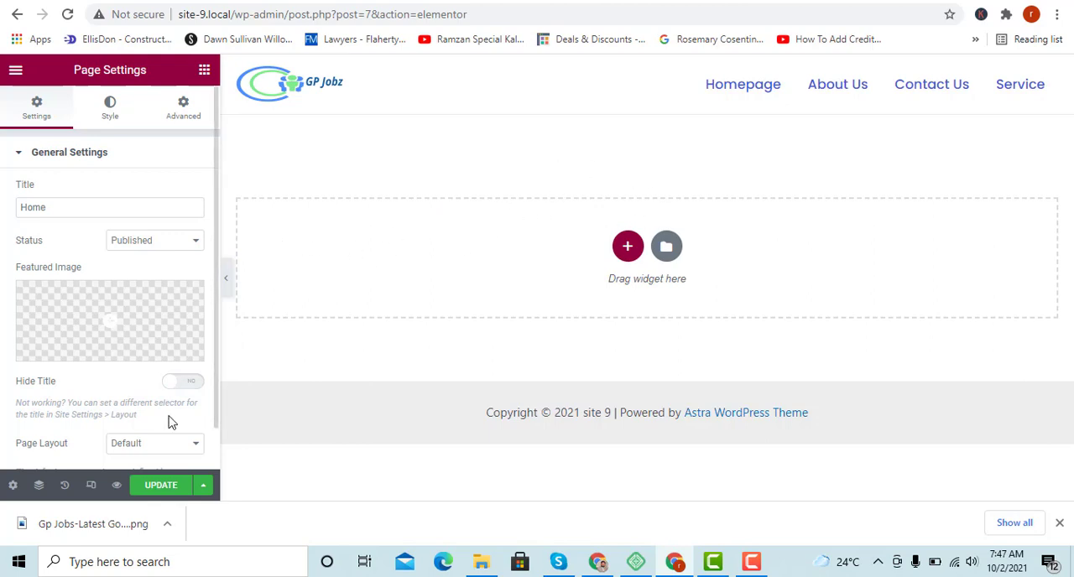
Set the page layout to Elementor Full Width.
scroll(83, 365, down, 1)
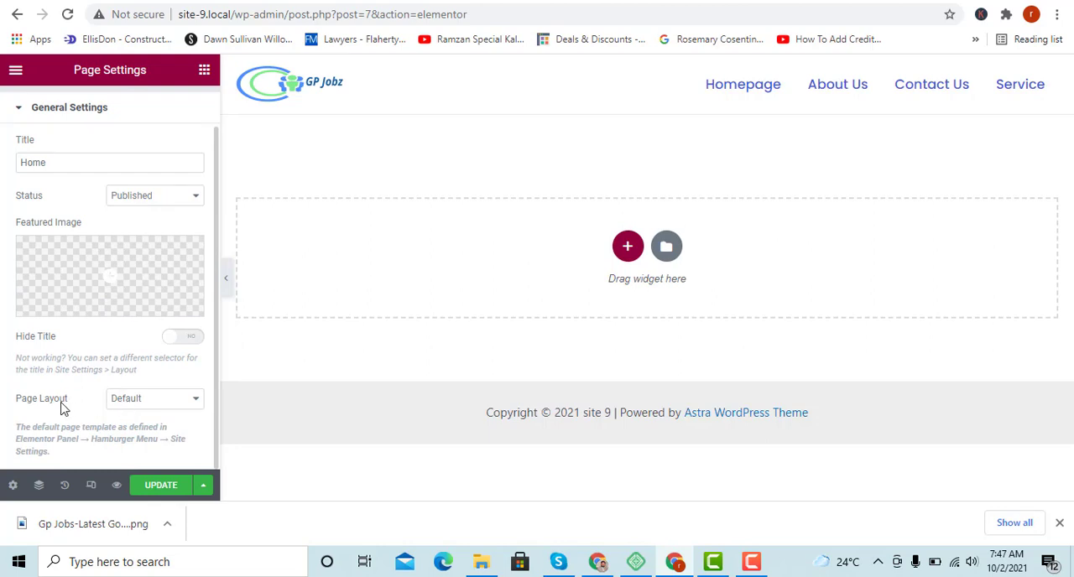
click(127, 399)
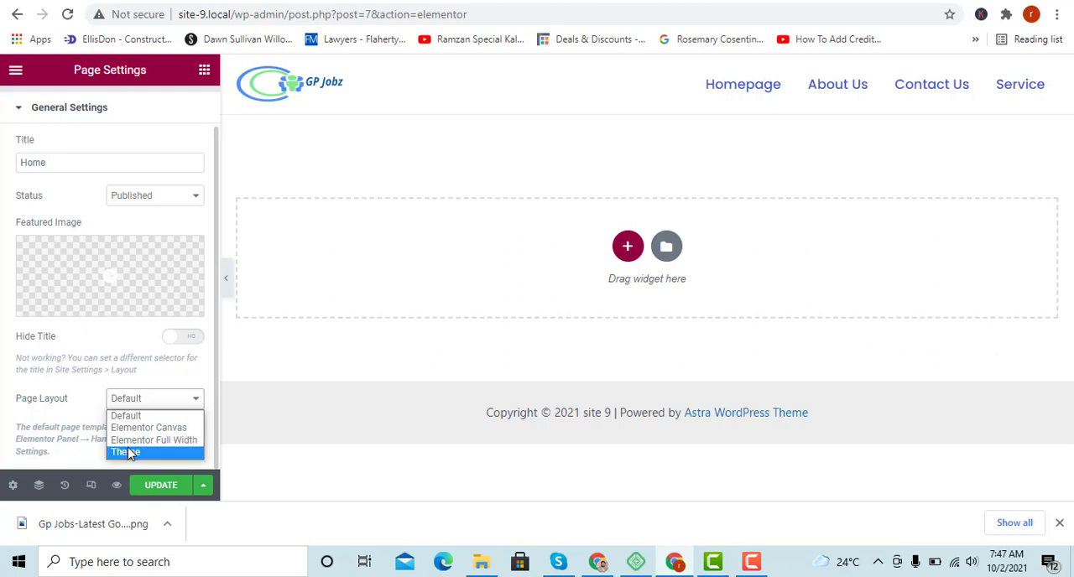
click(128, 442)
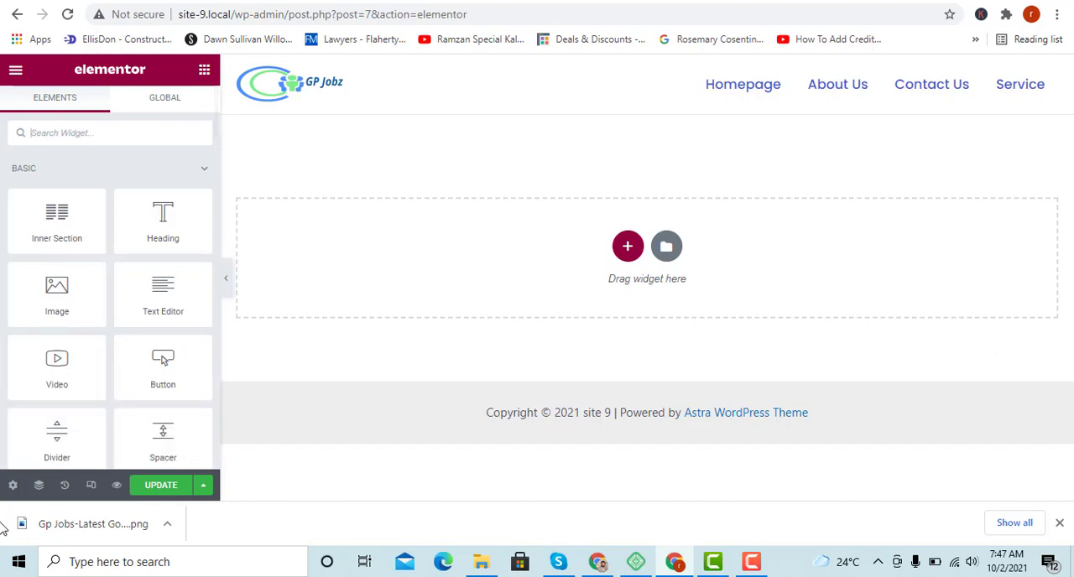
Try the Elementor Canvas page layout, and return the page to Elementor Full Width.
click(8, 486)
click(142, 445)
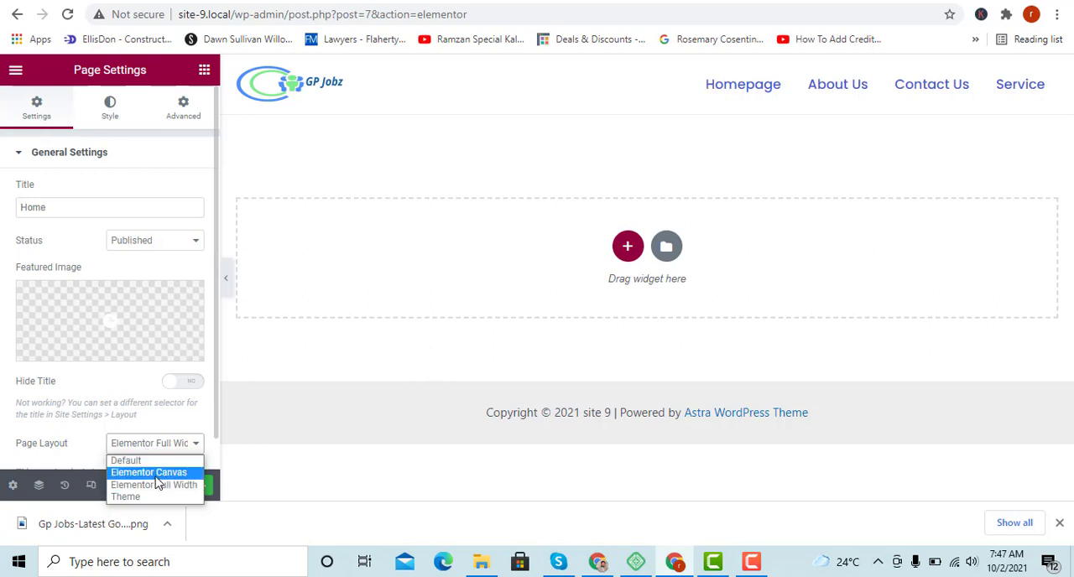
click(155, 477)
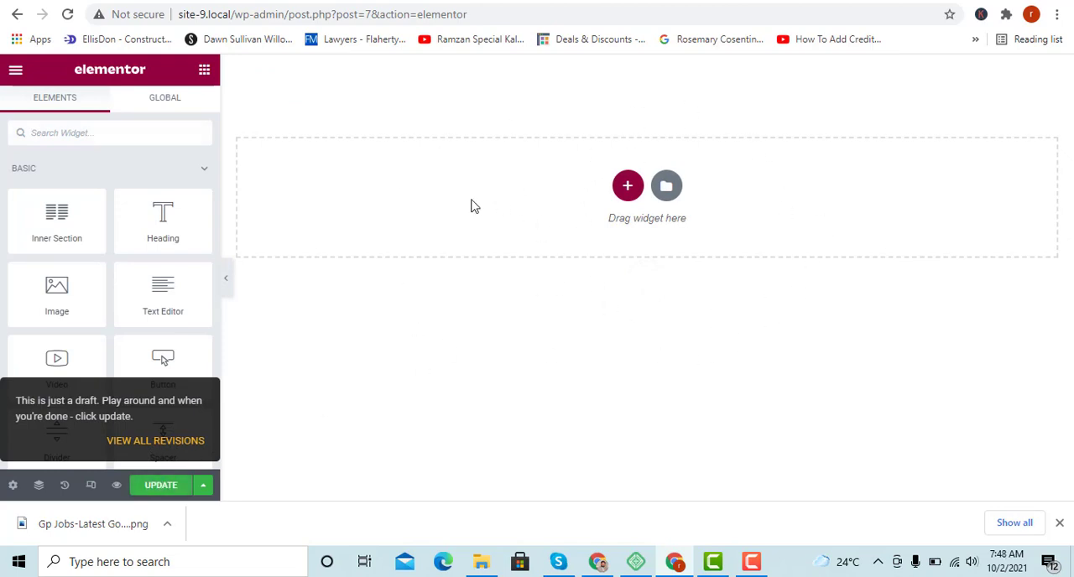
click(13, 489)
click(139, 444)
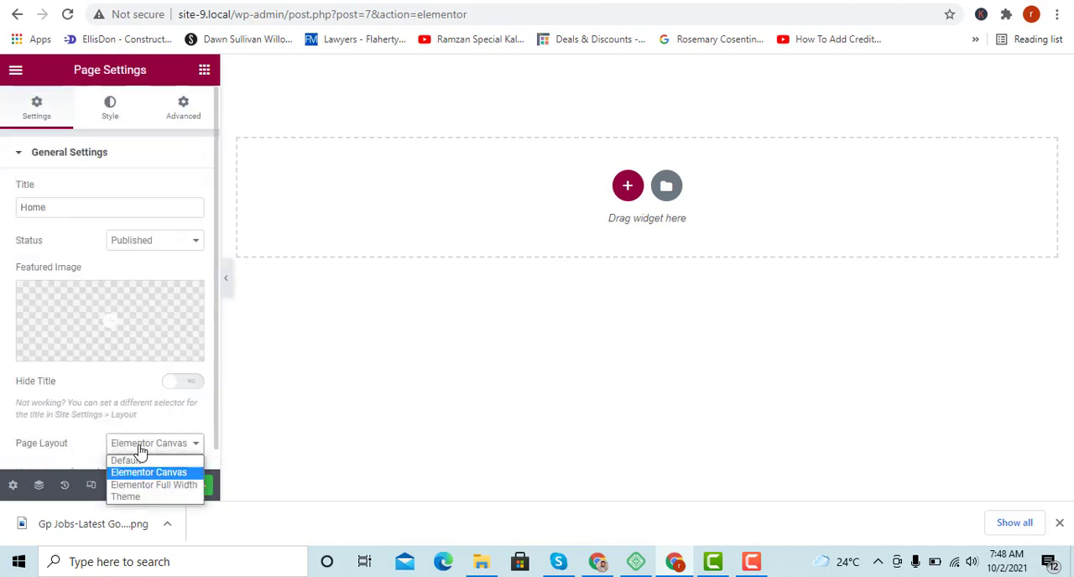
click(171, 485)
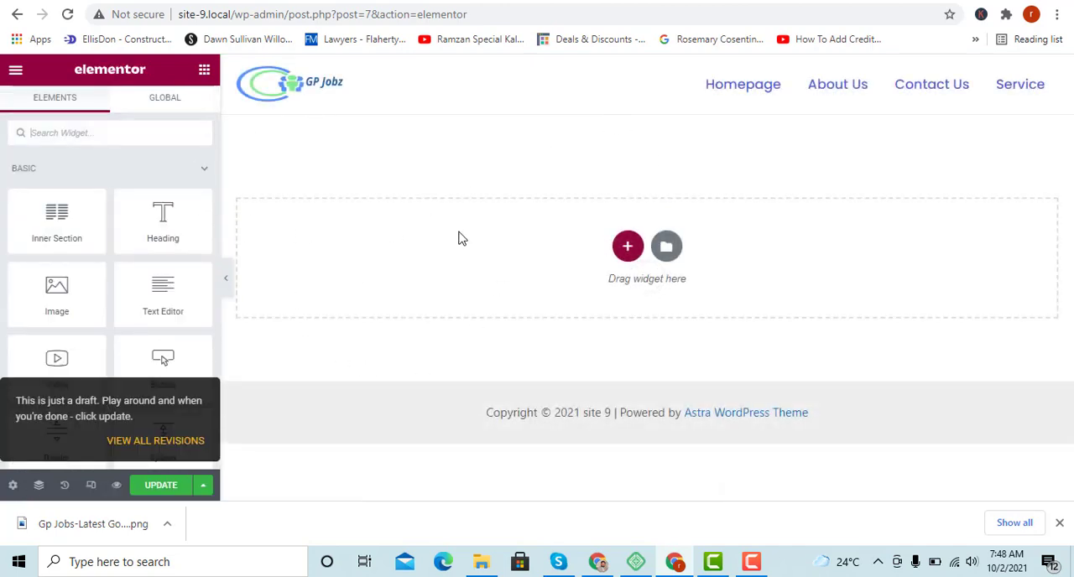
Open the Navigator, and review the page's history of actions and revisions.
click(38, 488)
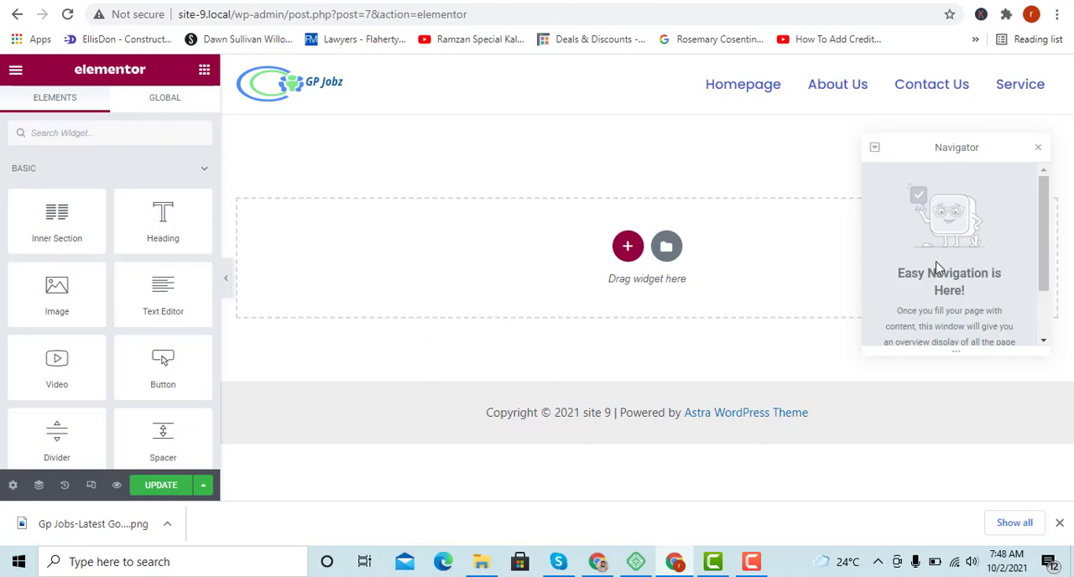
drag(1043, 227, 1035, 174)
click(65, 485)
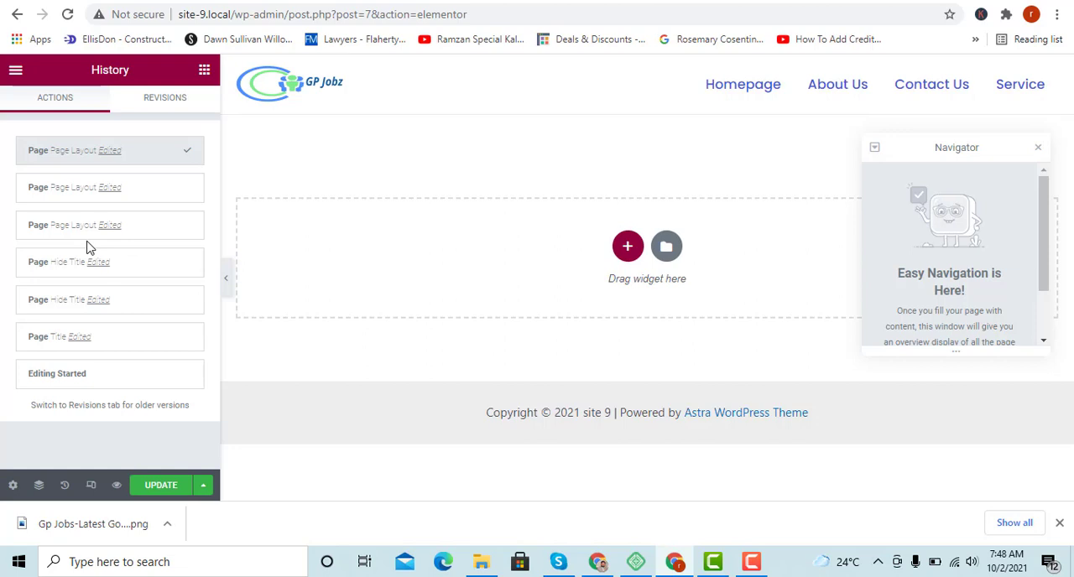
click(188, 192)
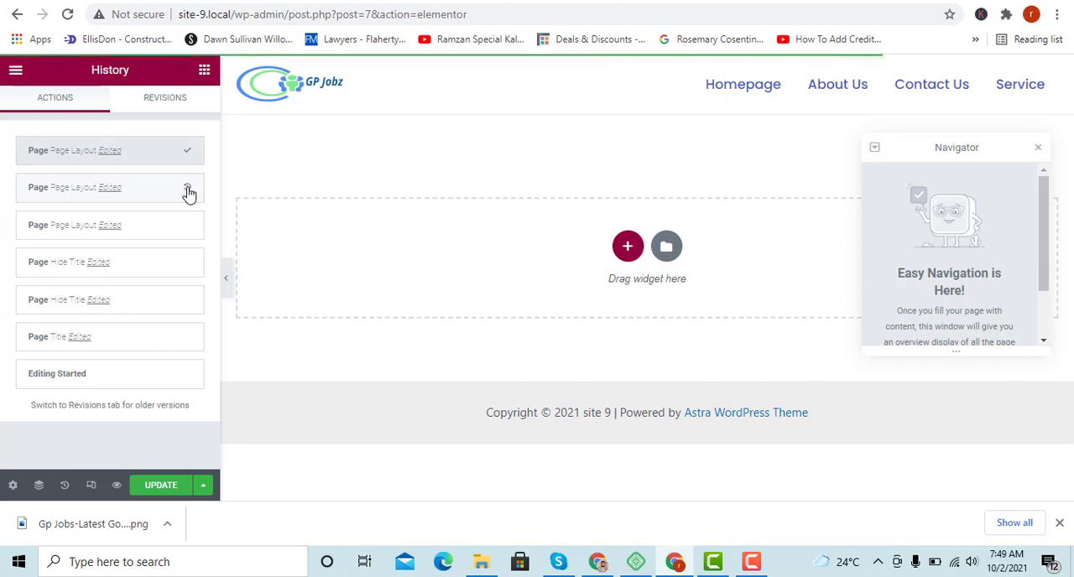
click(150, 103)
click(79, 105)
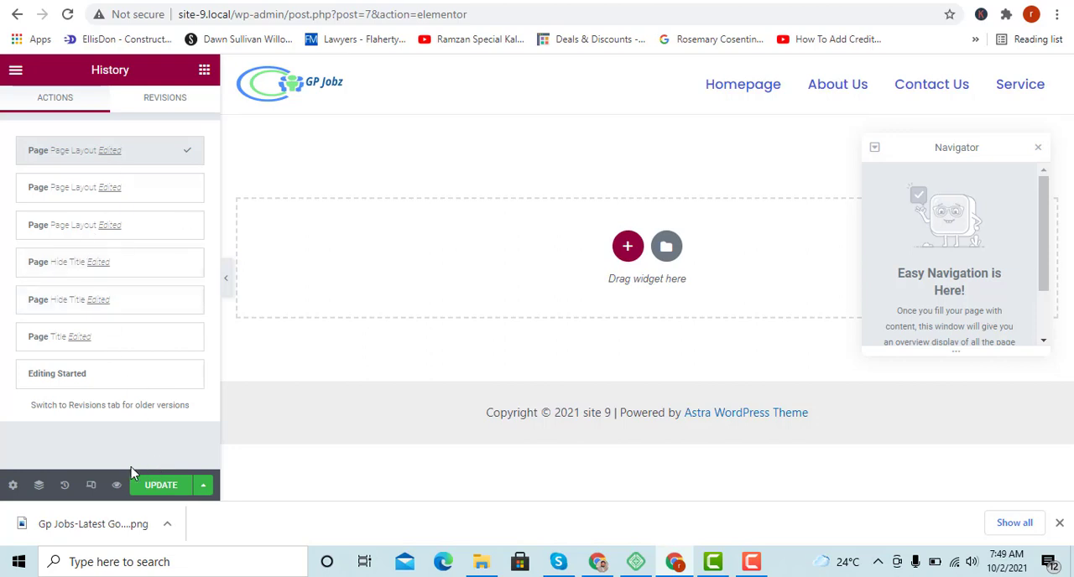
Preview the page in the tablet responsive view, and dock the Navigator beside the page.
click(92, 489)
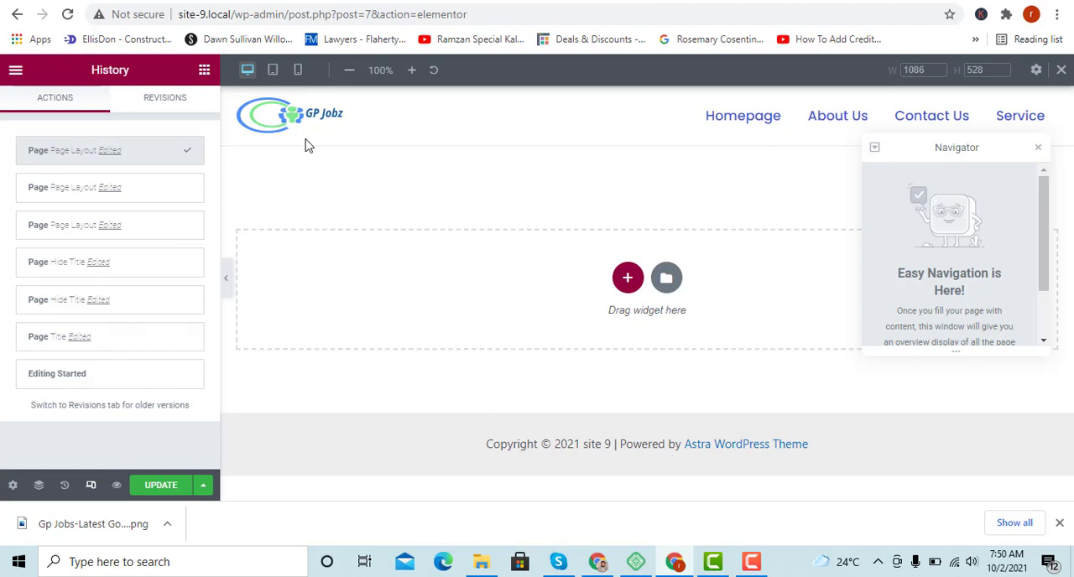
click(273, 70)
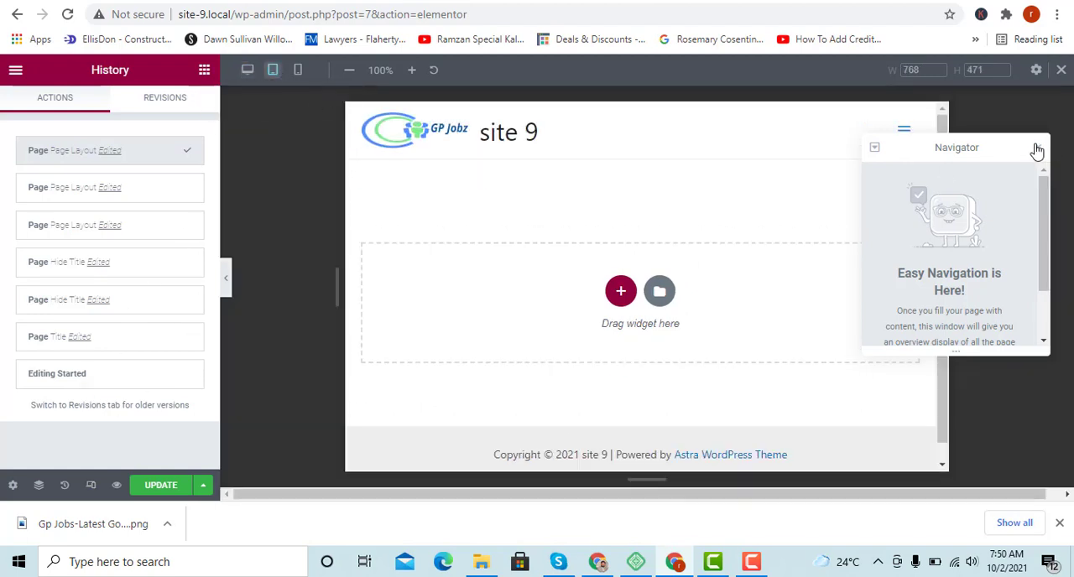
drag(1015, 142, 1073, 575)
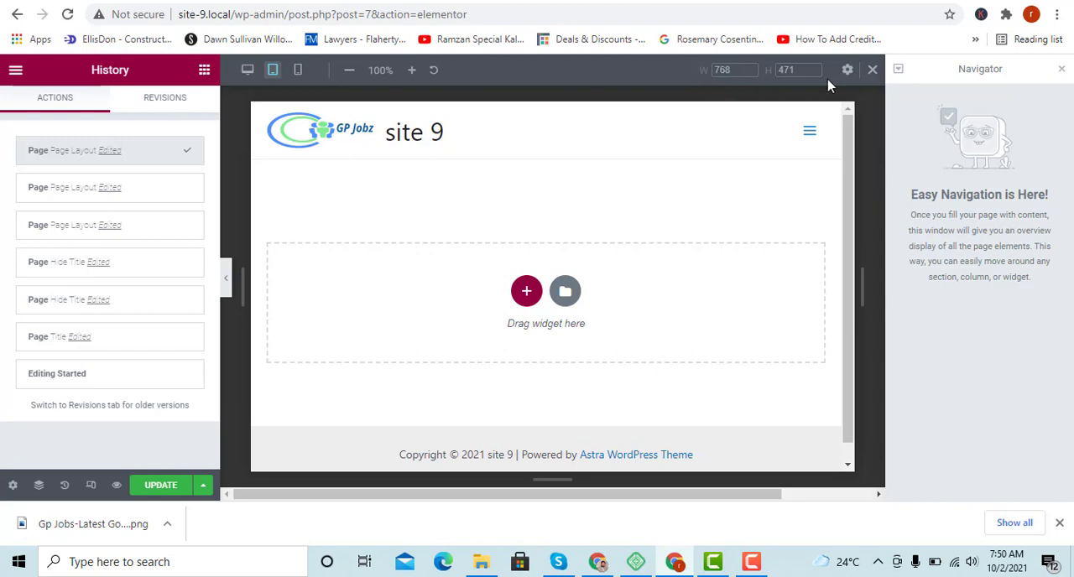
scroll(455, 274, down, 1)
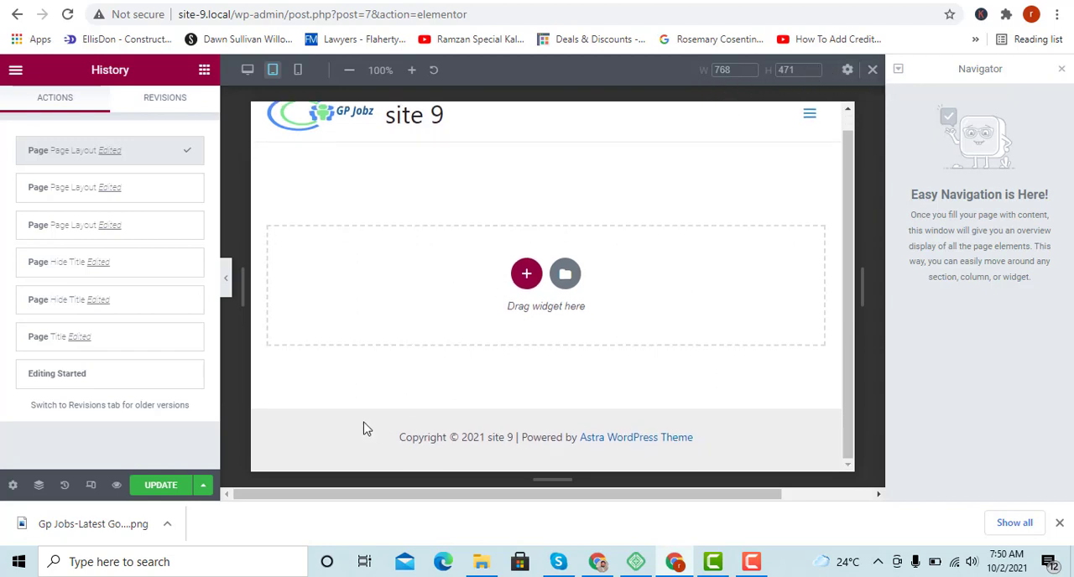
scroll(364, 429, up, 1)
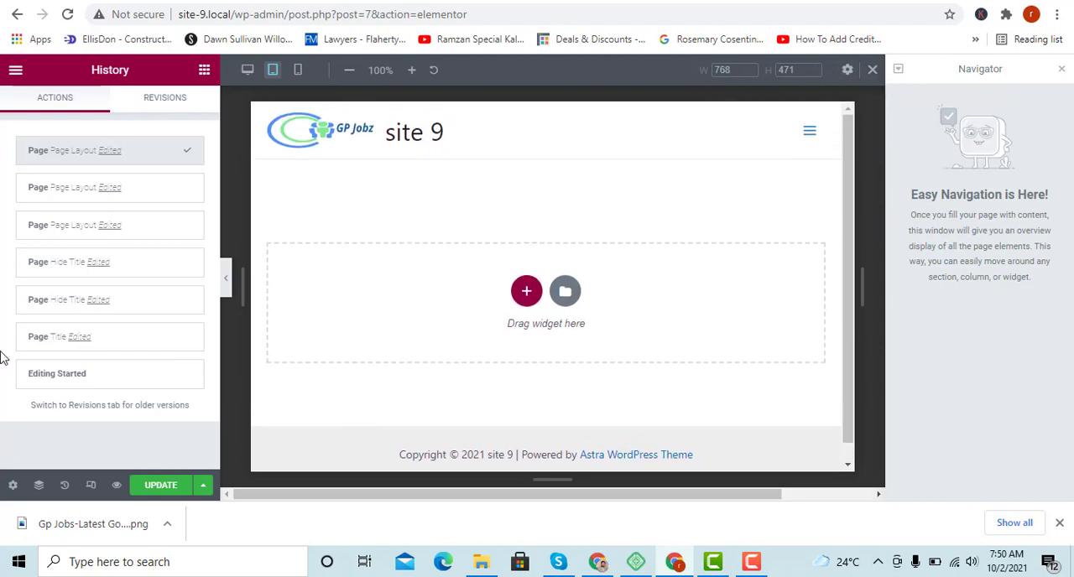
click(21, 153)
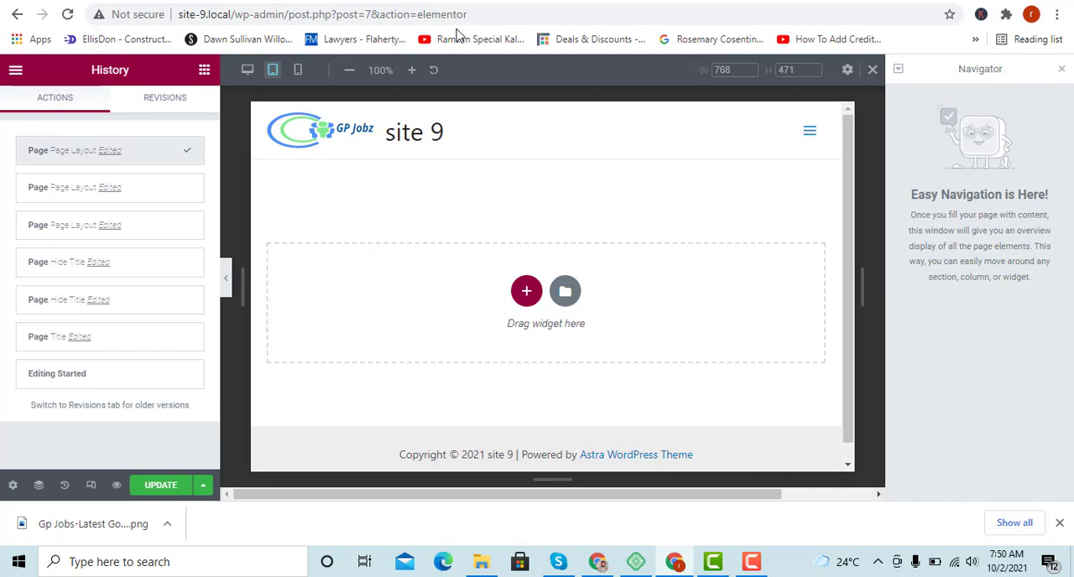
Preview the page in the mobile responsive view and return to the desktop view.
click(295, 74)
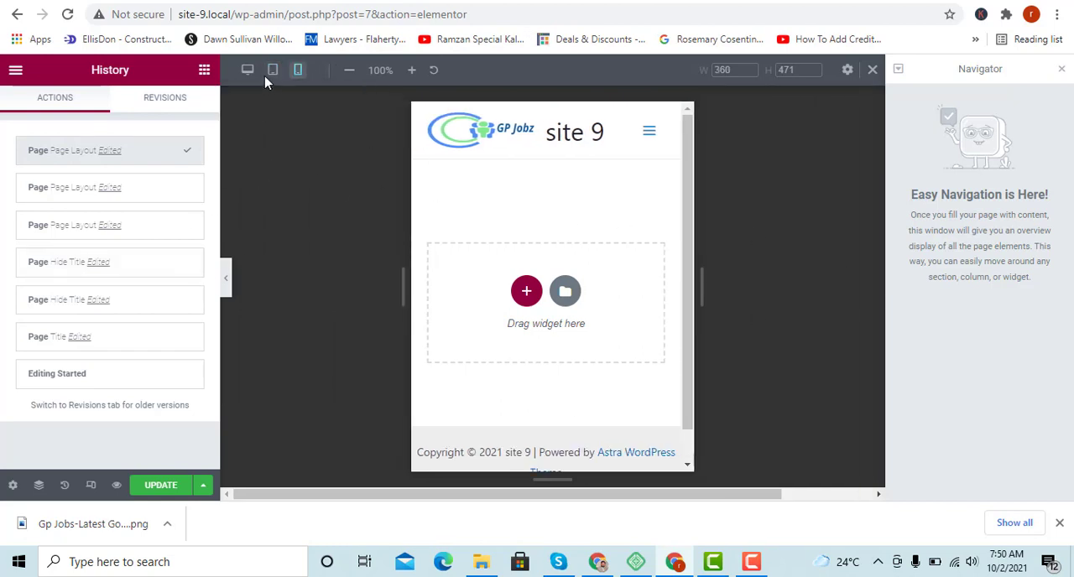
scroll(495, 289, down, 1)
scroll(495, 285, up, 1)
click(248, 70)
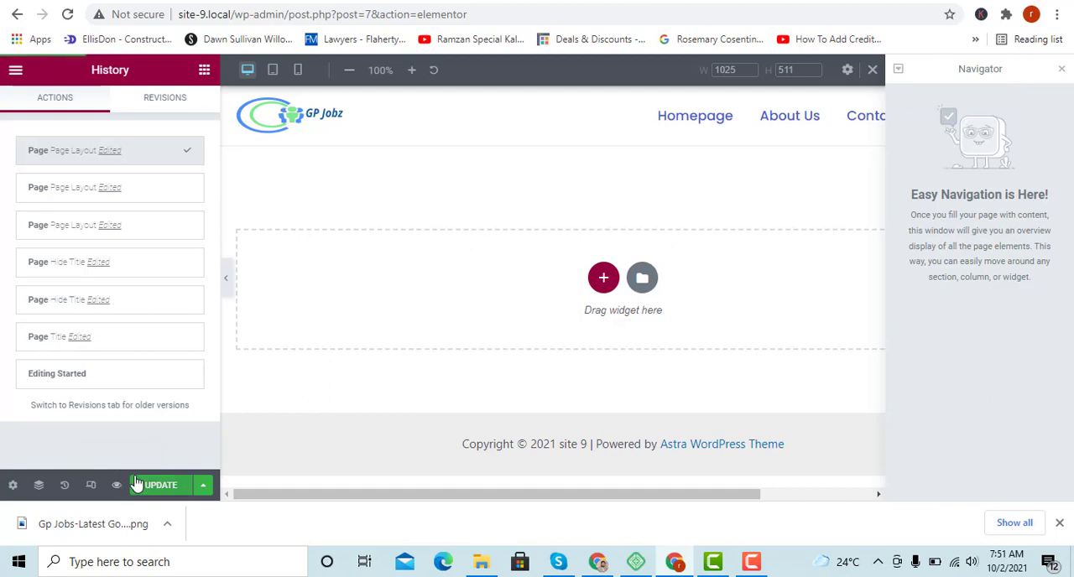
Preview the page changes and close the Navigator.
click(117, 487)
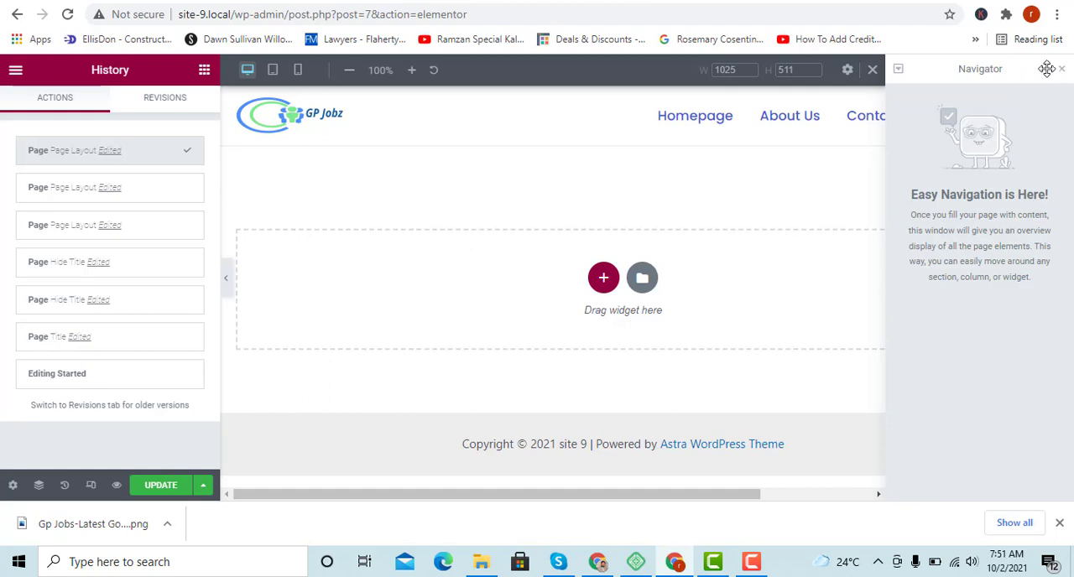
drag(1047, 67, 1069, 178)
click(1062, 69)
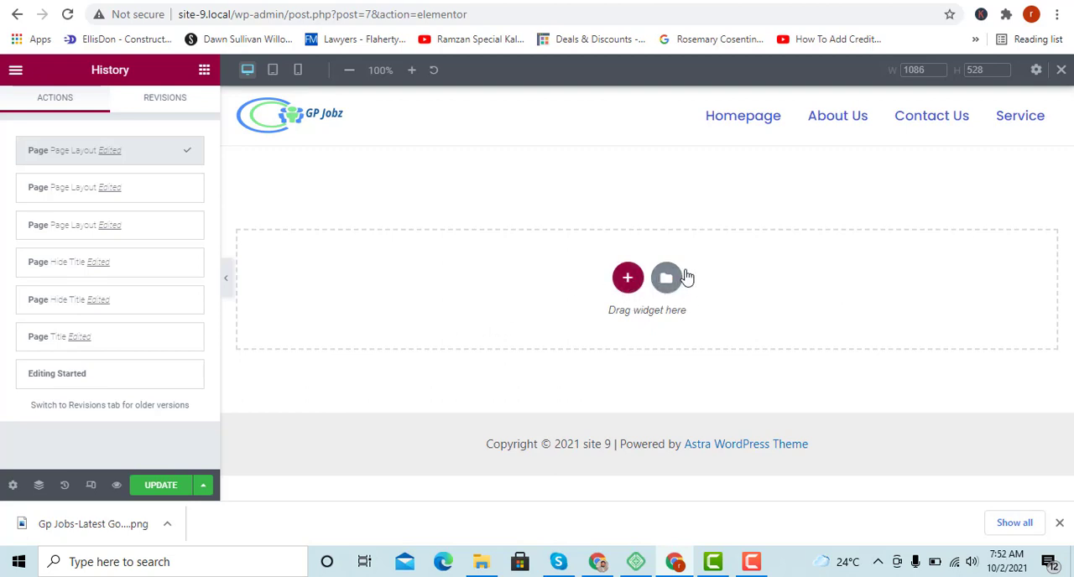
Add a section with three equal columns to the page and look over its layout settings.
click(625, 286)
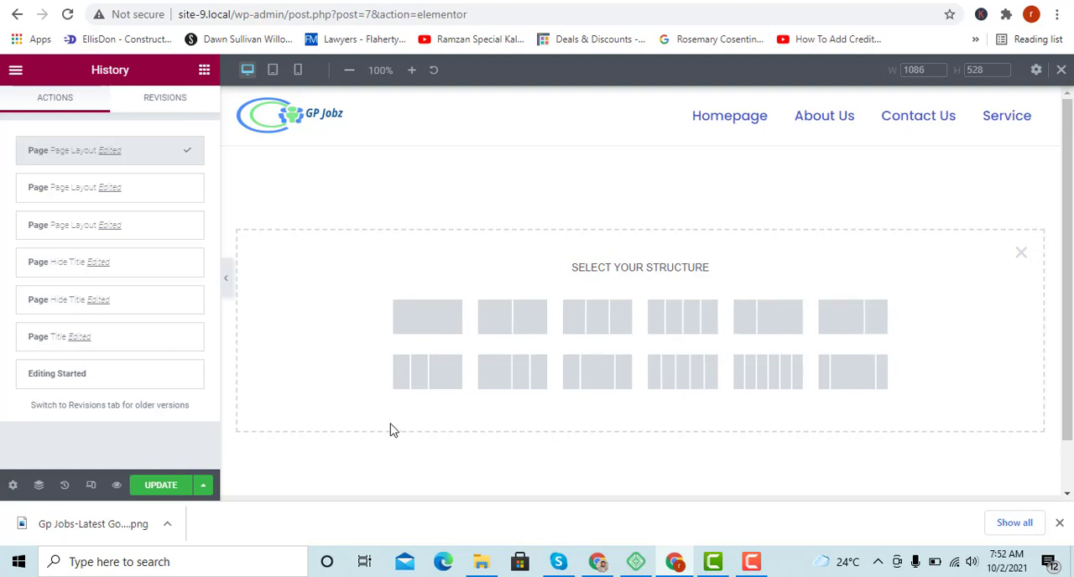
click(601, 327)
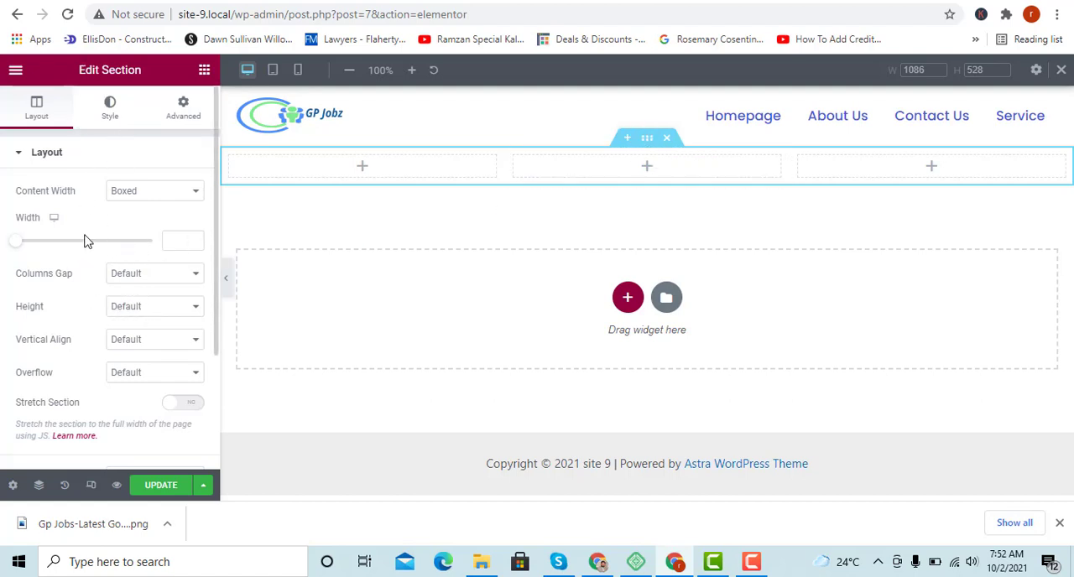
scroll(90, 239, down, 1)
scroll(92, 239, down, 1)
scroll(92, 243, up, 2)
Try Full Width as the section's content width, and switch it back to Boxed.
click(140, 193)
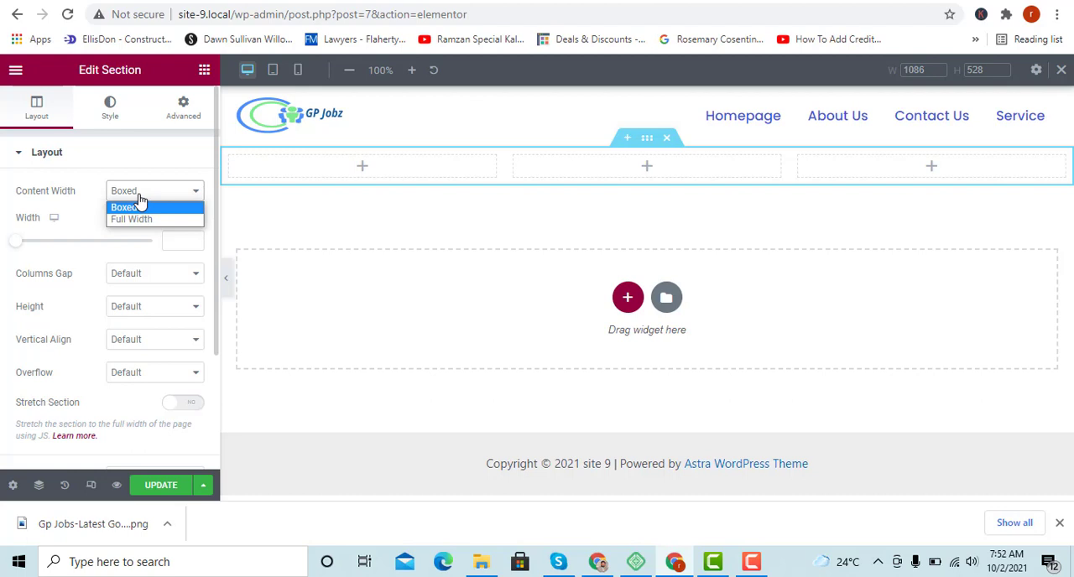
click(148, 220)
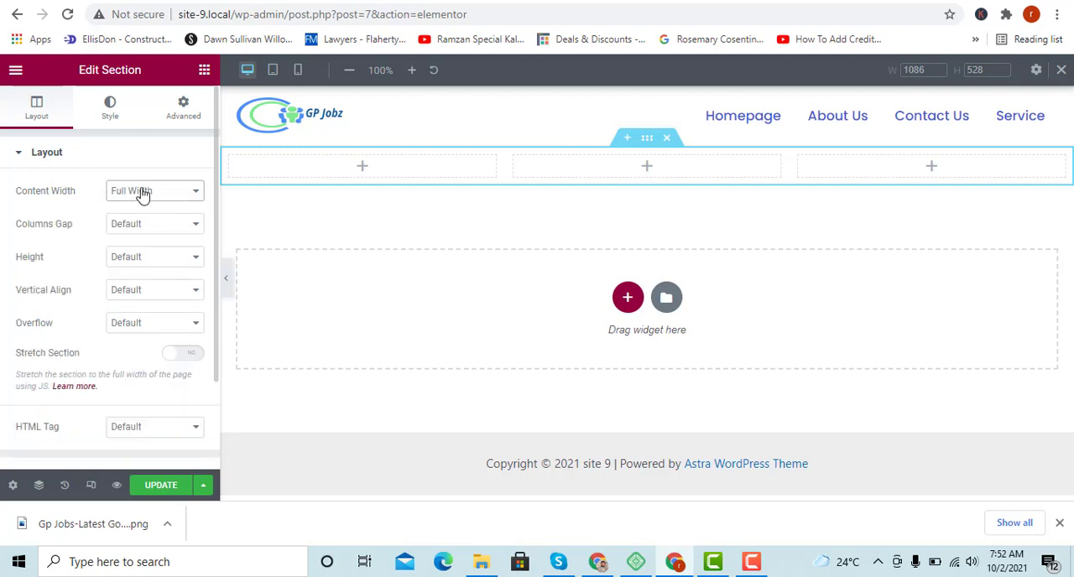
click(143, 193)
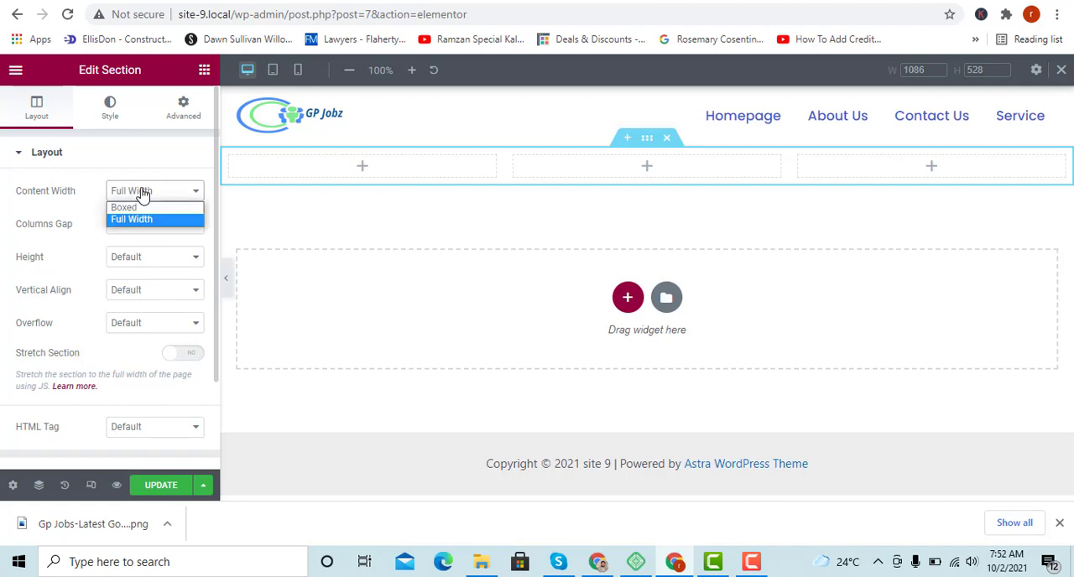
click(145, 207)
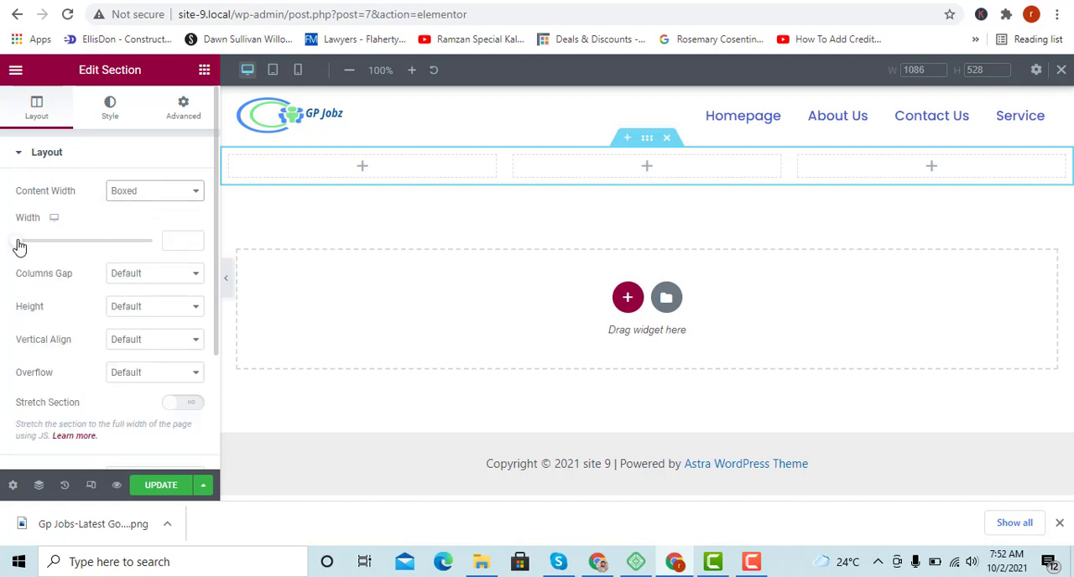
Try a width of 500 for the section's boxed content.
click(172, 241)
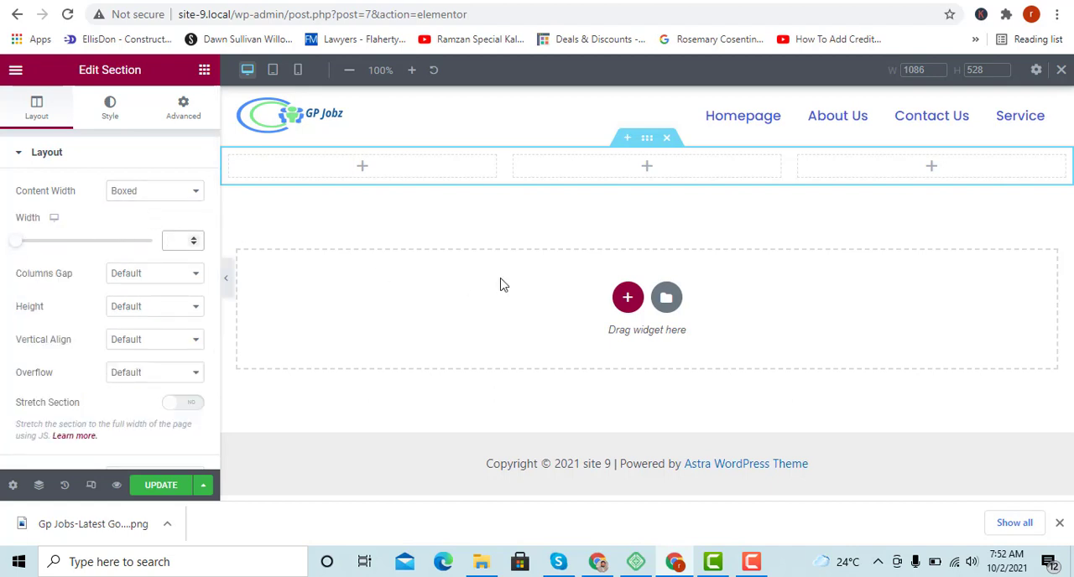
text(500)
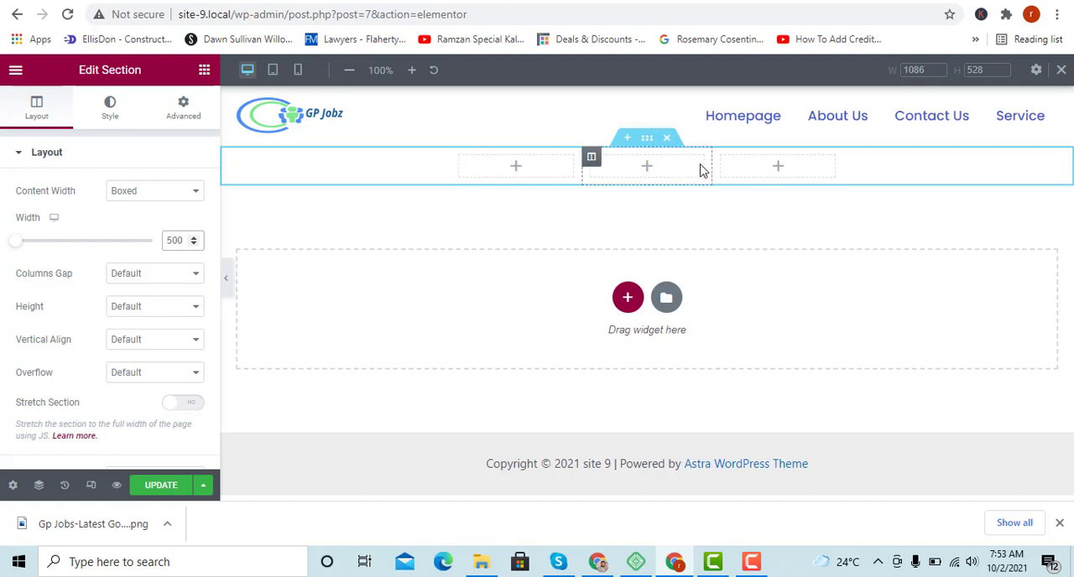
click(447, 206)
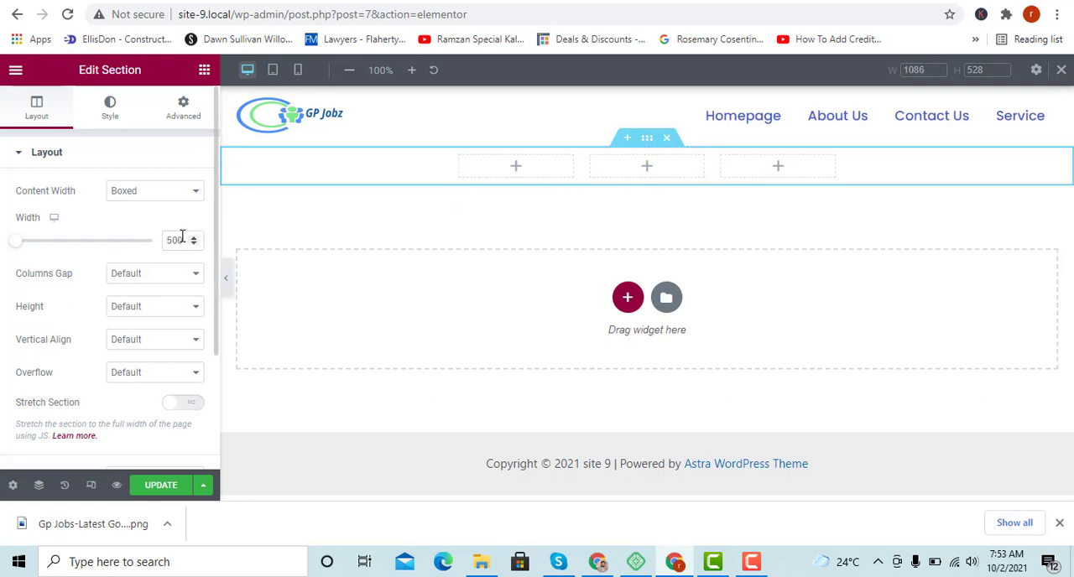
Switch the section's content width to Full Width and back to Boxed, and clear the boxed width value.
click(154, 190)
click(134, 218)
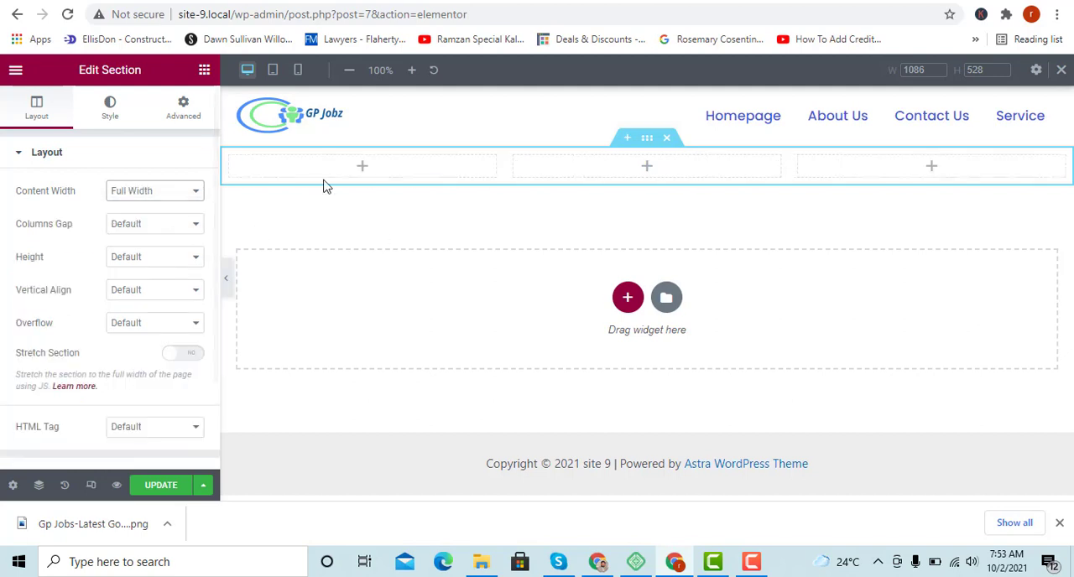
click(146, 211)
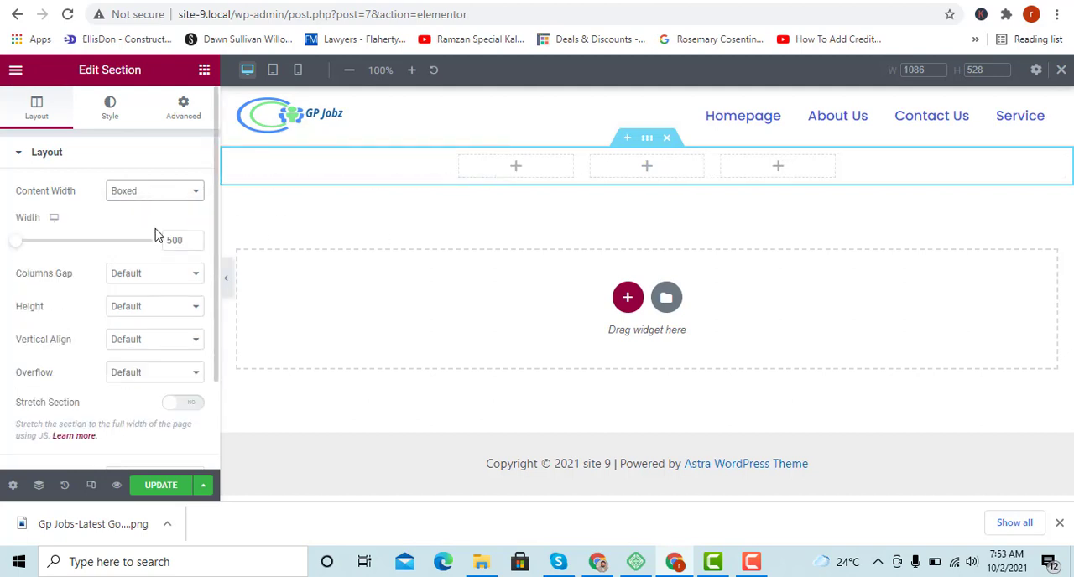
double_click(174, 239)
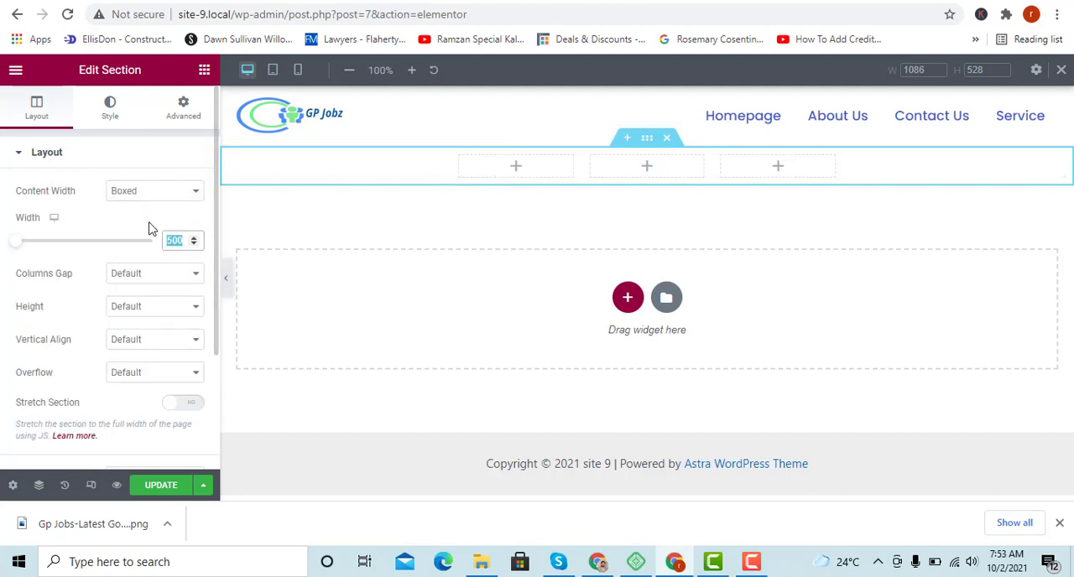
key(BackSpace)
Try No Gap and a custom gap of 20 px between the section's columns, and return the gap to Default.
click(122, 277)
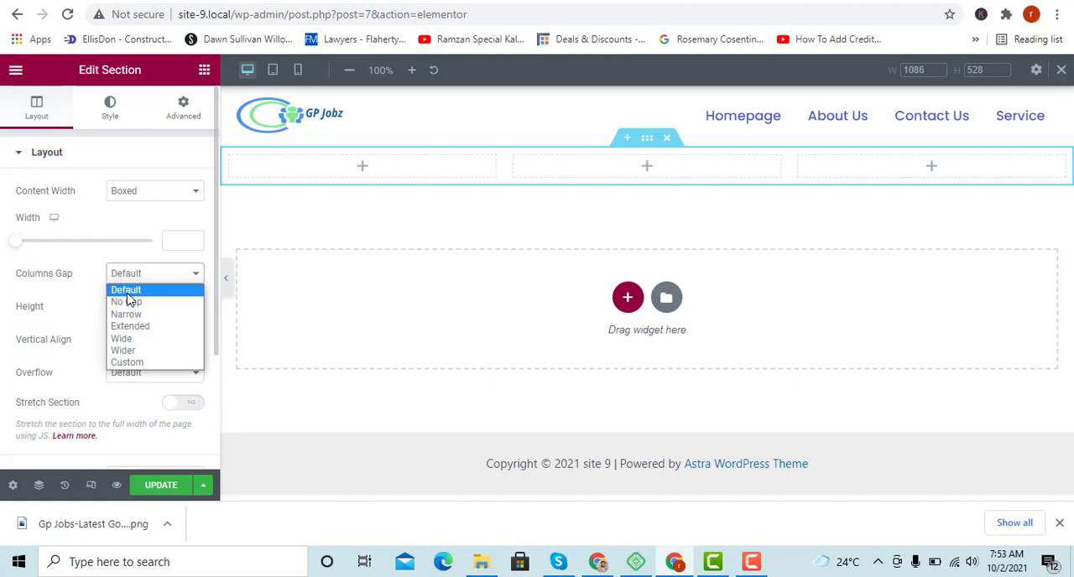
click(128, 302)
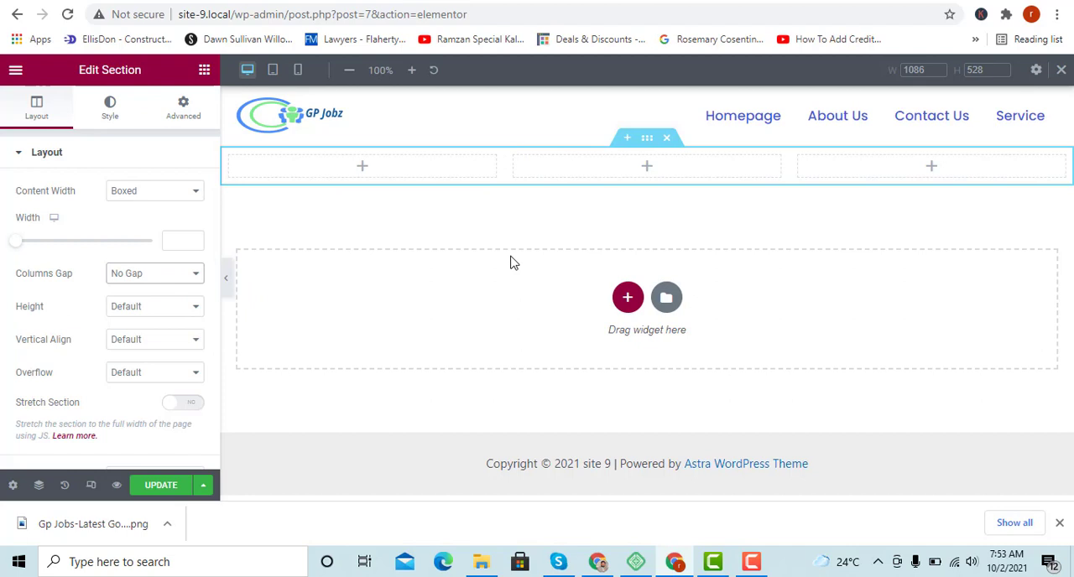
click(150, 279)
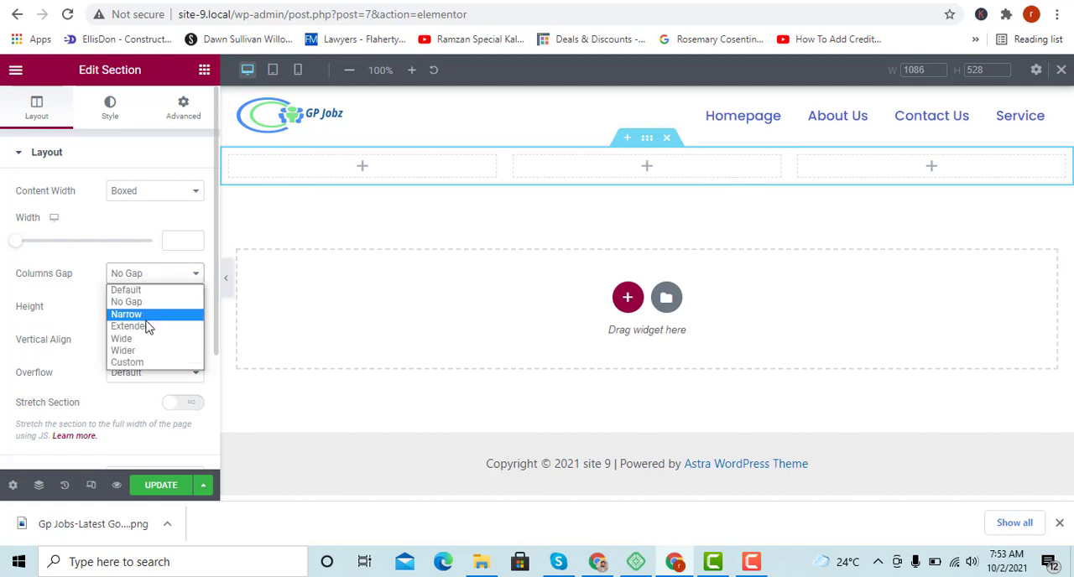
click(161, 366)
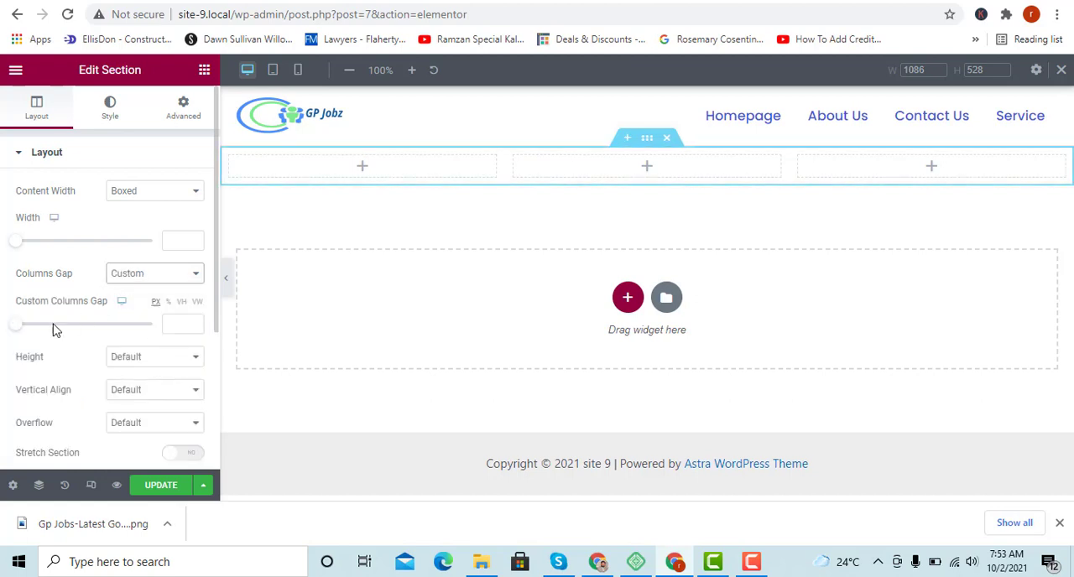
click(171, 322)
text(20)
key(BackSpace)
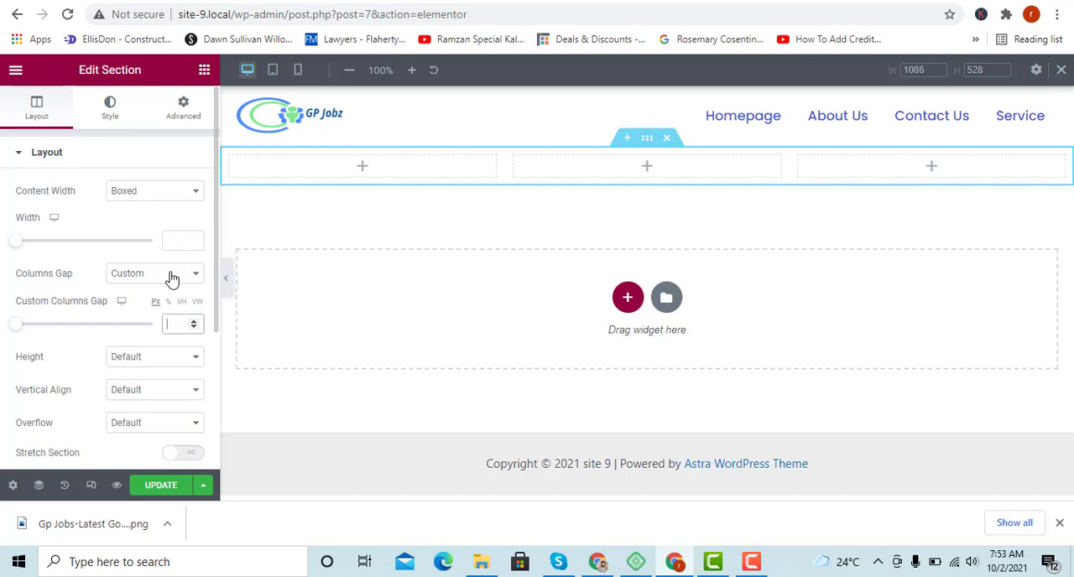
click(168, 277)
key(Escape)
click(159, 289)
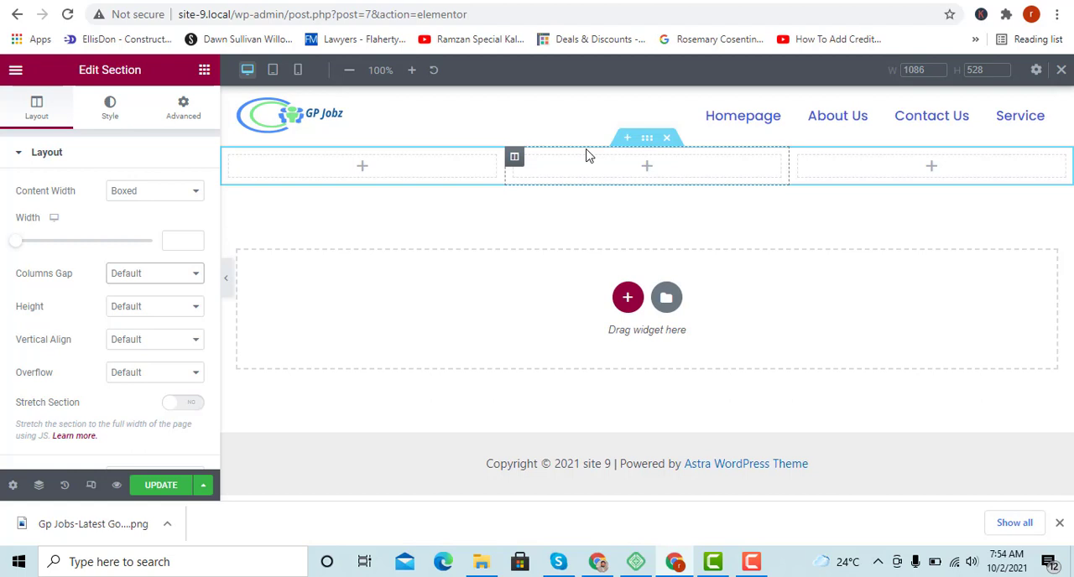
Try Min Height as the section's height, set it back to Default, and look over the vertical alignment options.
click(130, 309)
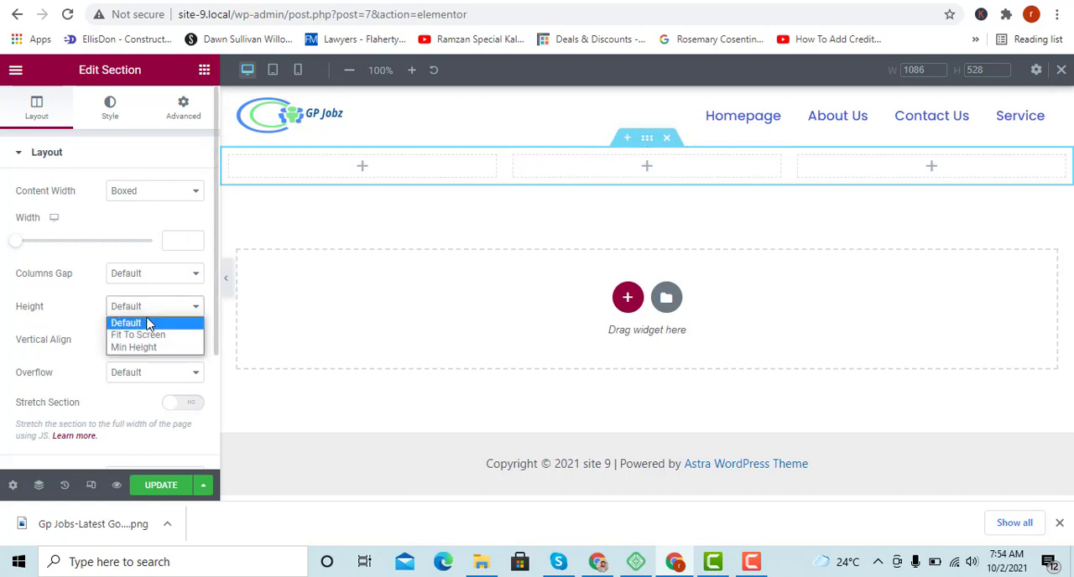
click(159, 348)
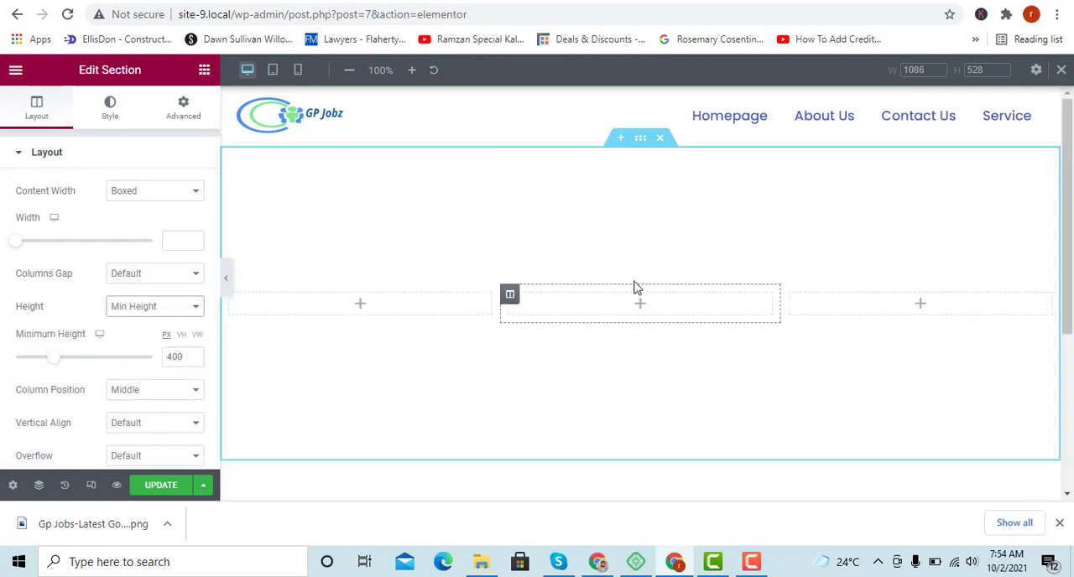
click(137, 307)
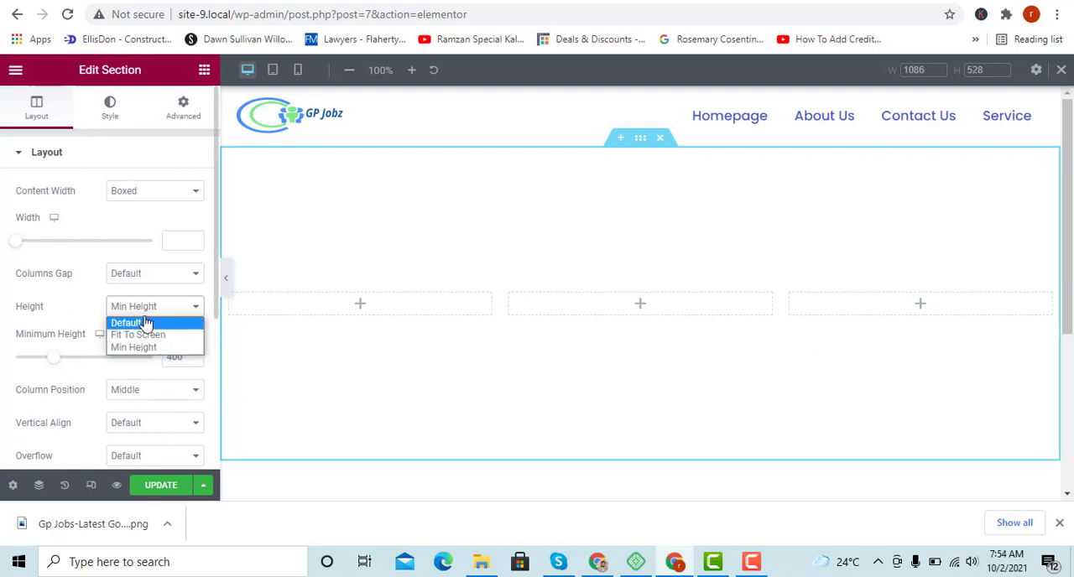
click(149, 347)
click(166, 308)
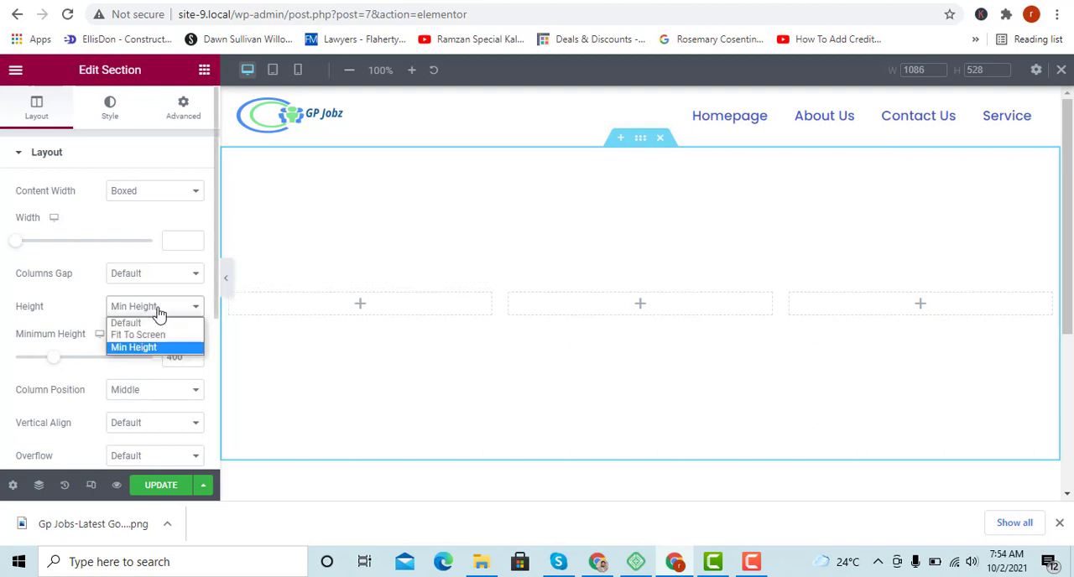
click(158, 320)
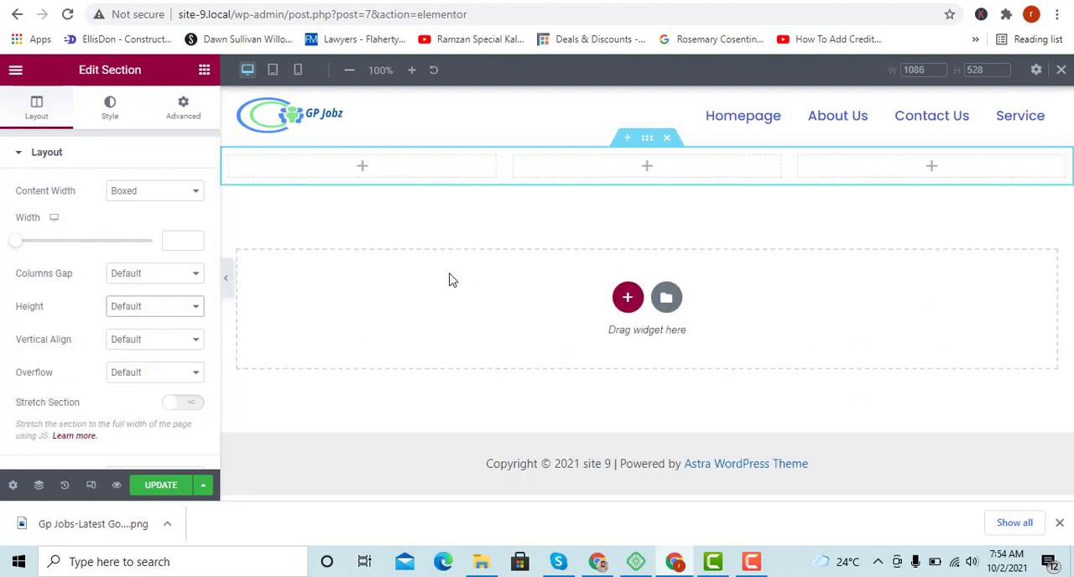
click(132, 344)
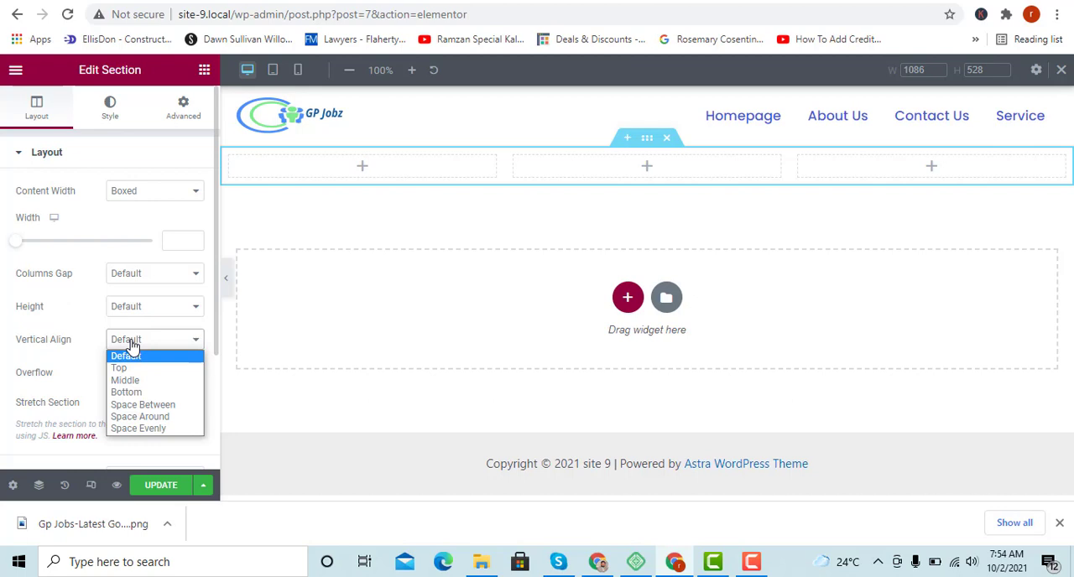
click(76, 355)
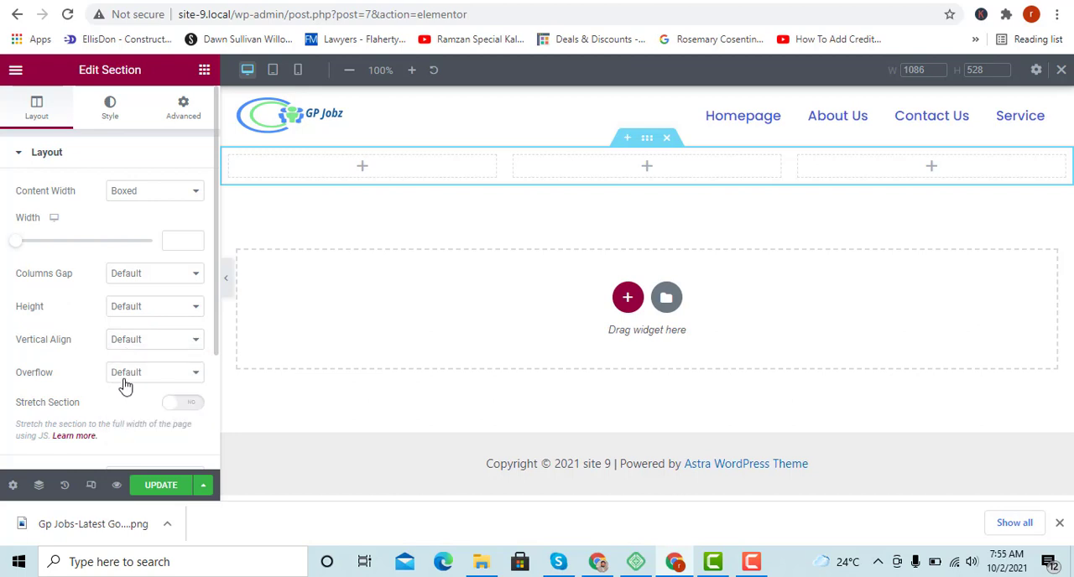
Set the section's normal background type to Classic.
click(115, 114)
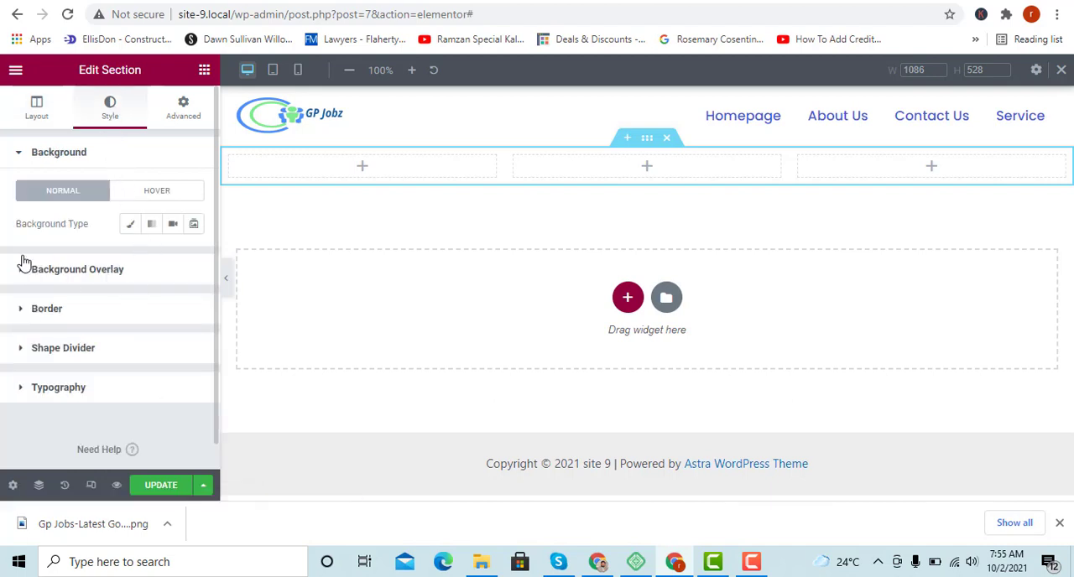
click(131, 225)
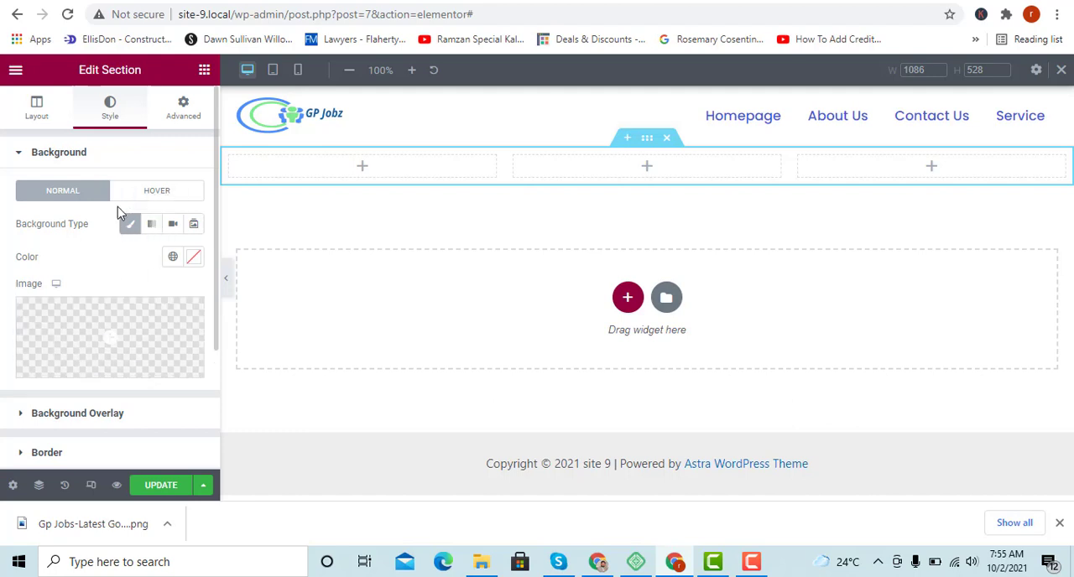
scroll(48, 355, down, 2)
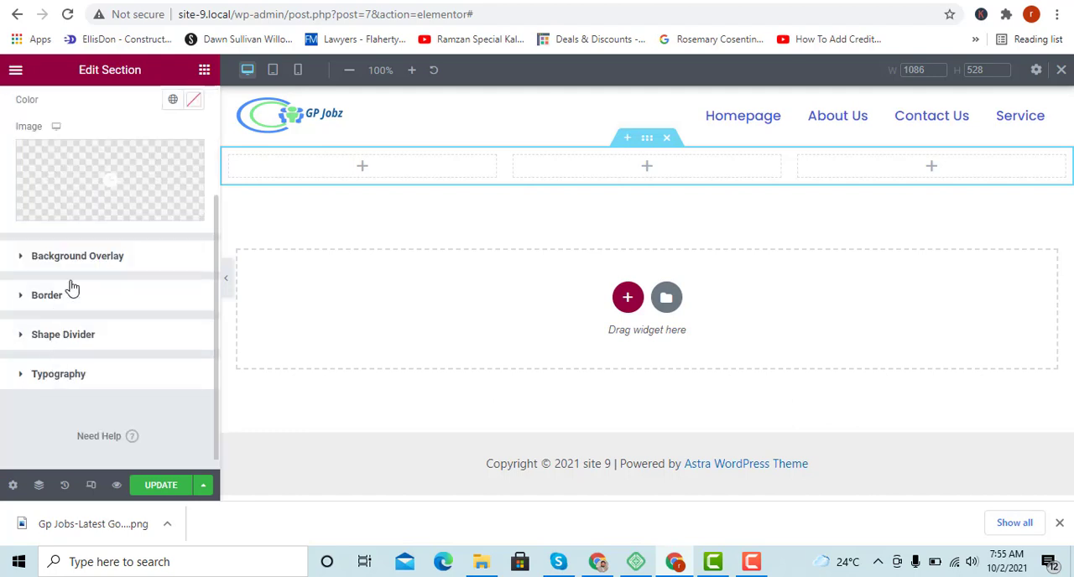
Look over the section's background overlay, border and advanced settings.
click(71, 258)
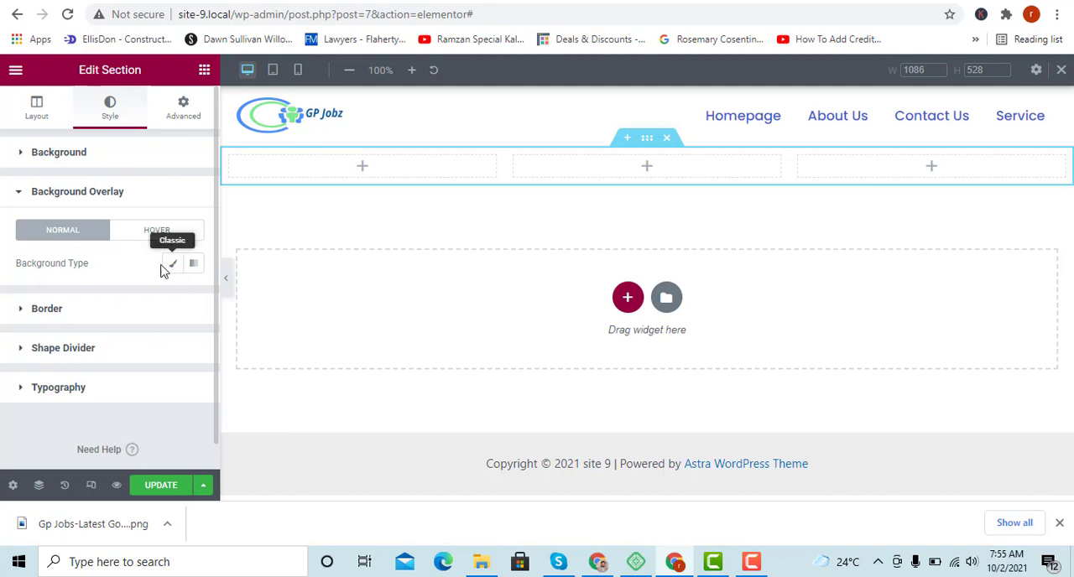
click(46, 312)
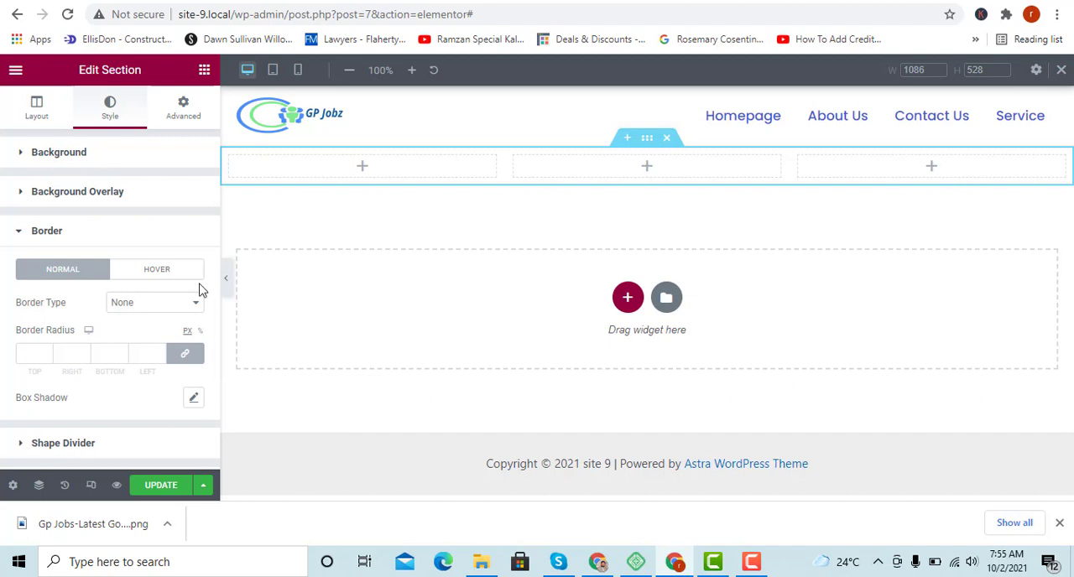
scroll(42, 327, down, 1)
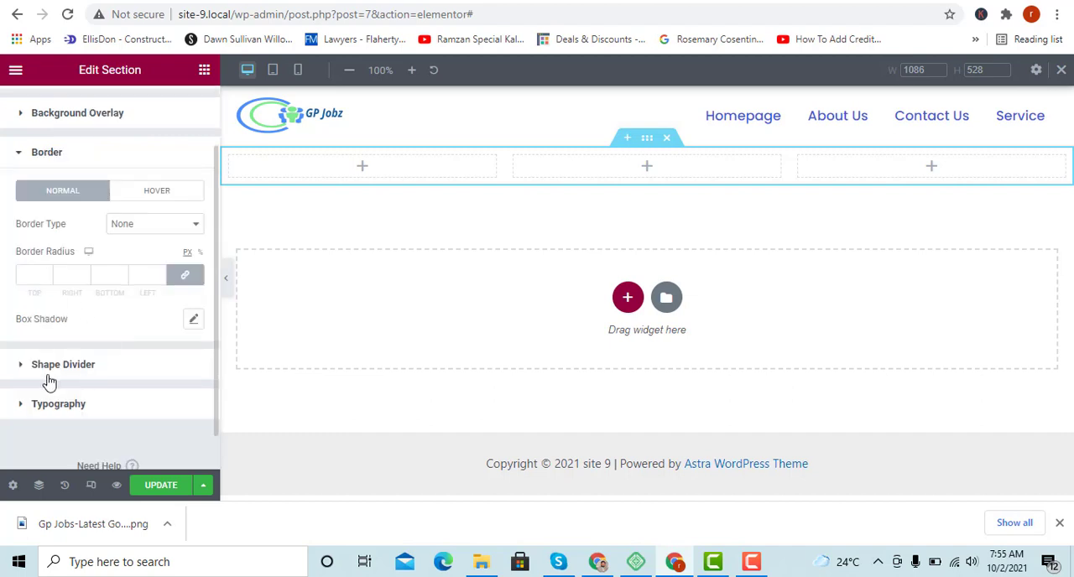
scroll(60, 359, up, 1)
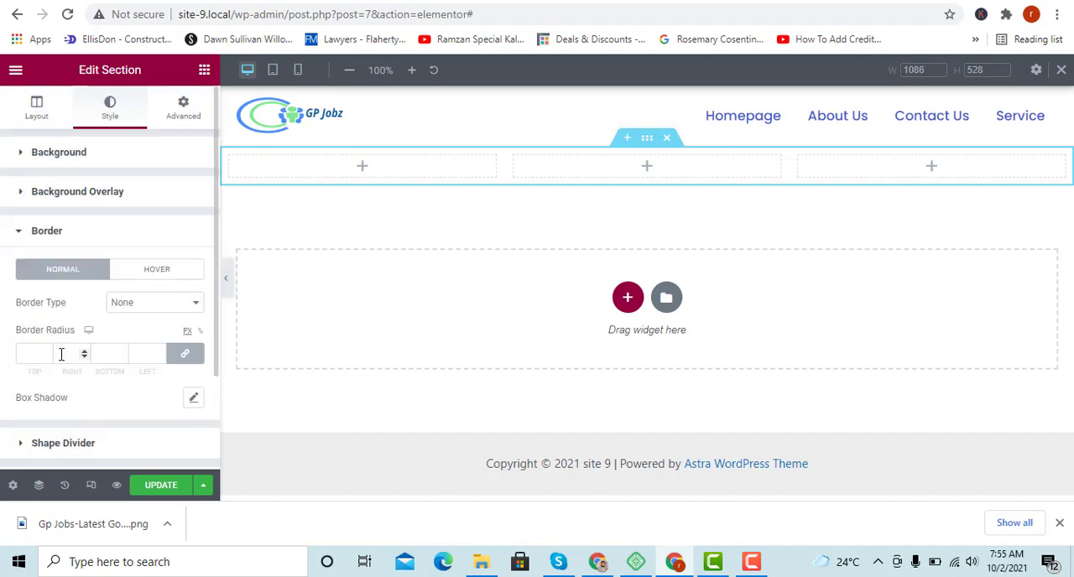
click(183, 107)
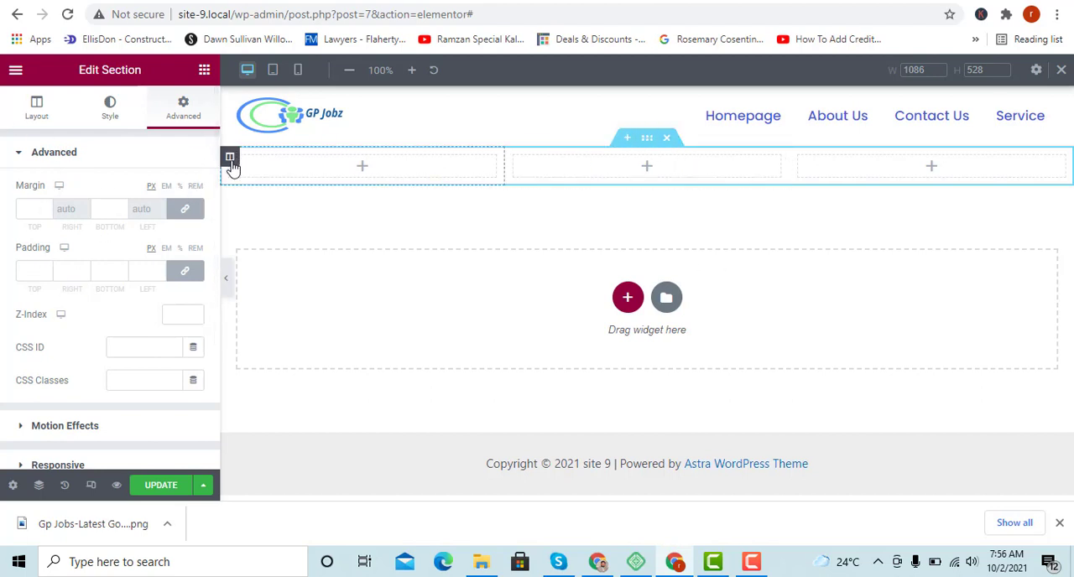
Set the width of the section's first column to 20%.
click(230, 164)
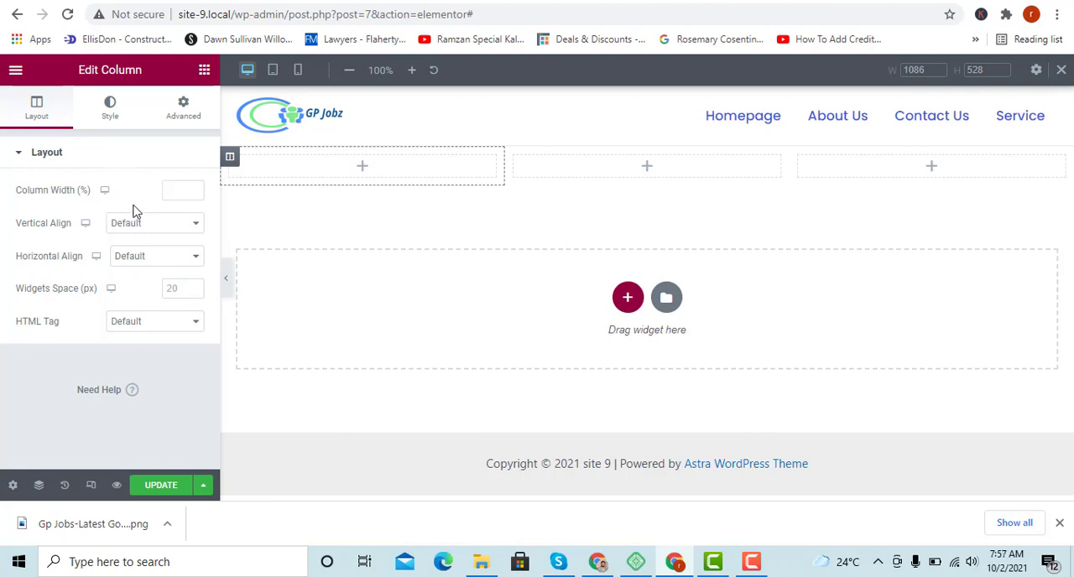
click(179, 190)
text(20)
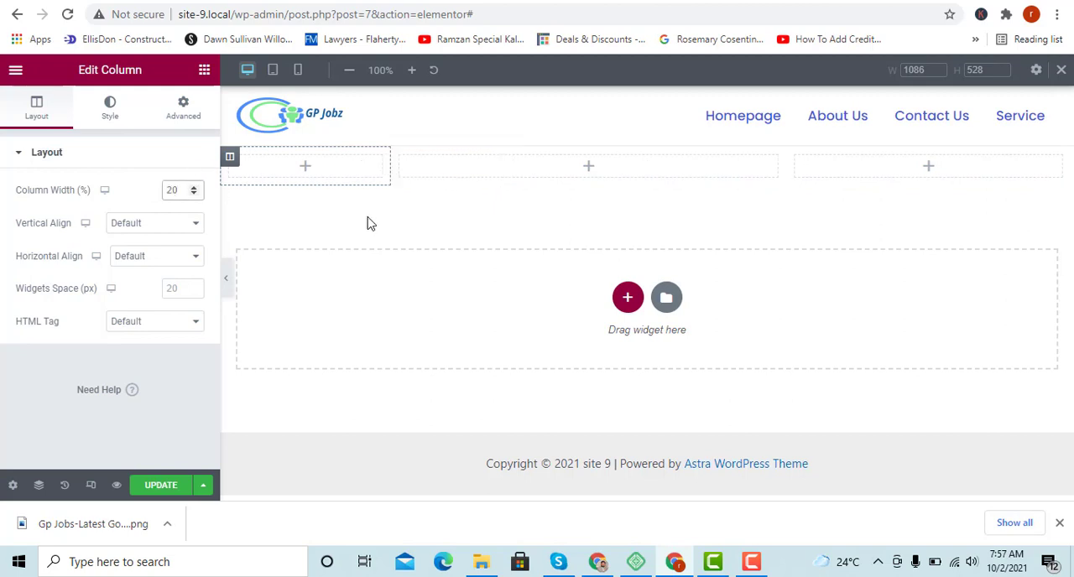
Look through the first column's alignment, widget spacing and HTML tag options, and its style settings.
click(144, 225)
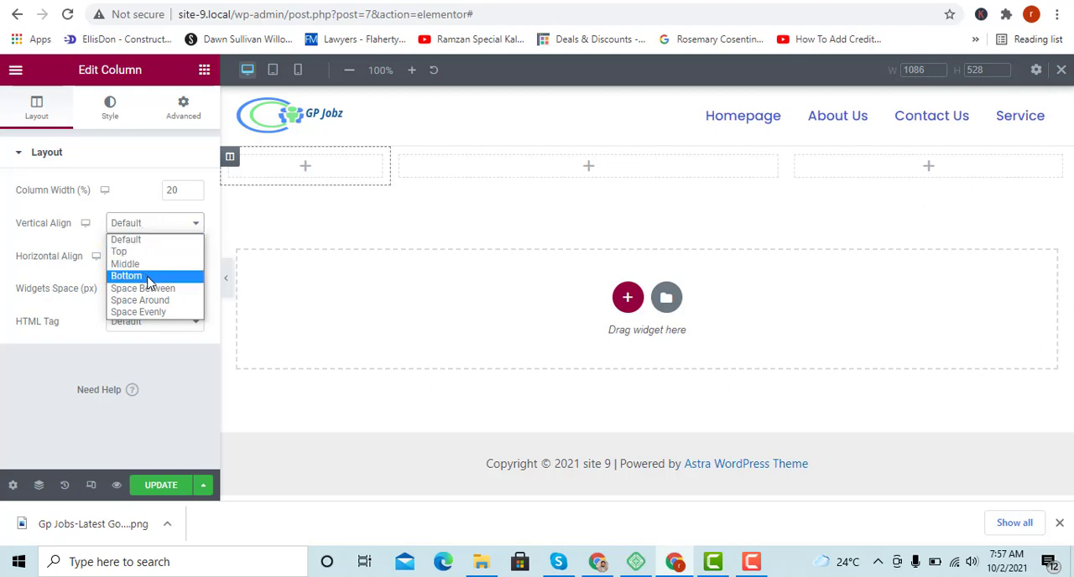
click(127, 220)
click(144, 260)
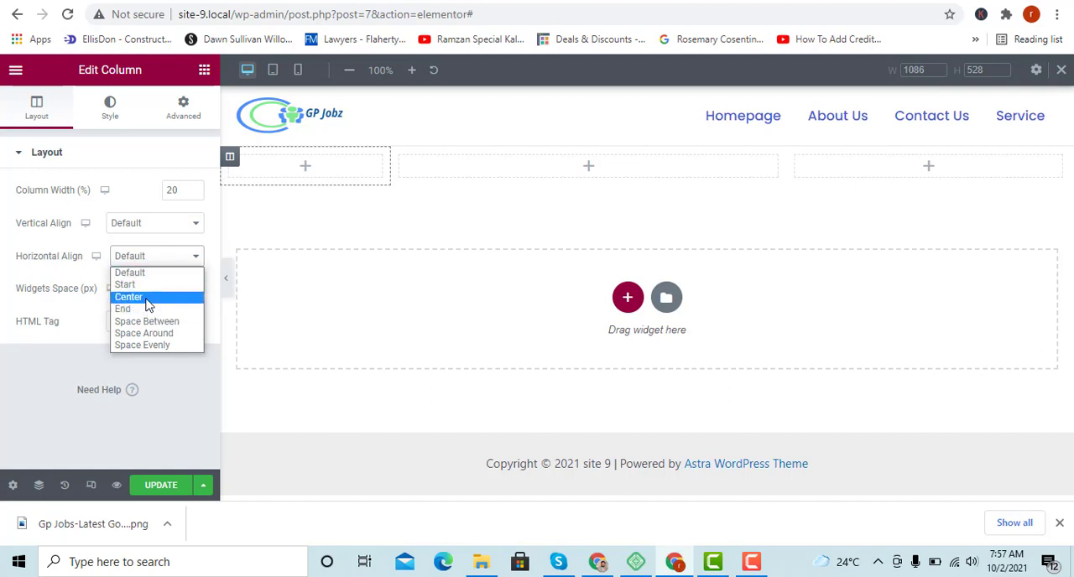
click(24, 252)
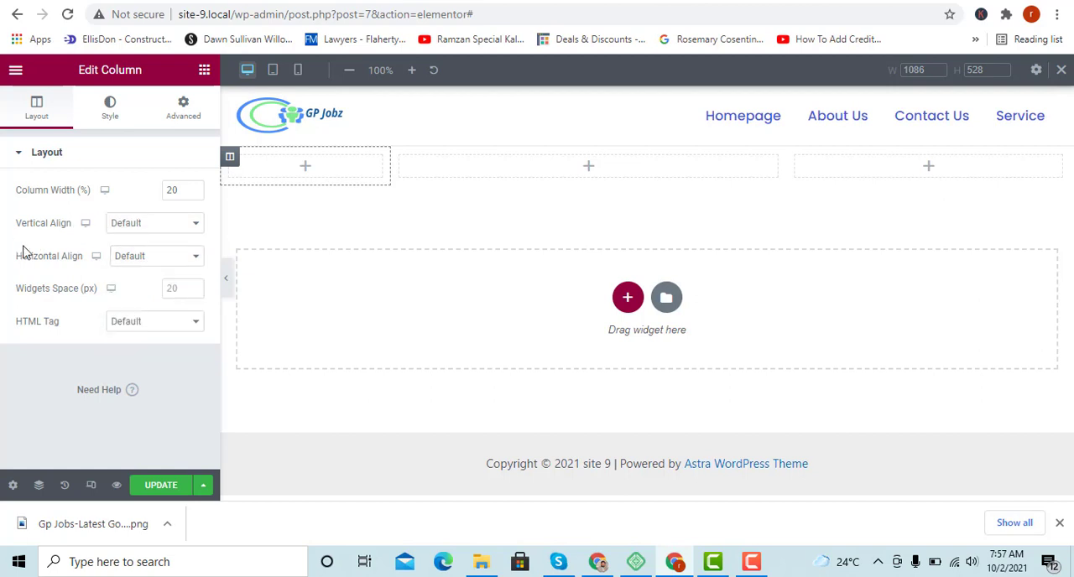
click(163, 288)
click(145, 324)
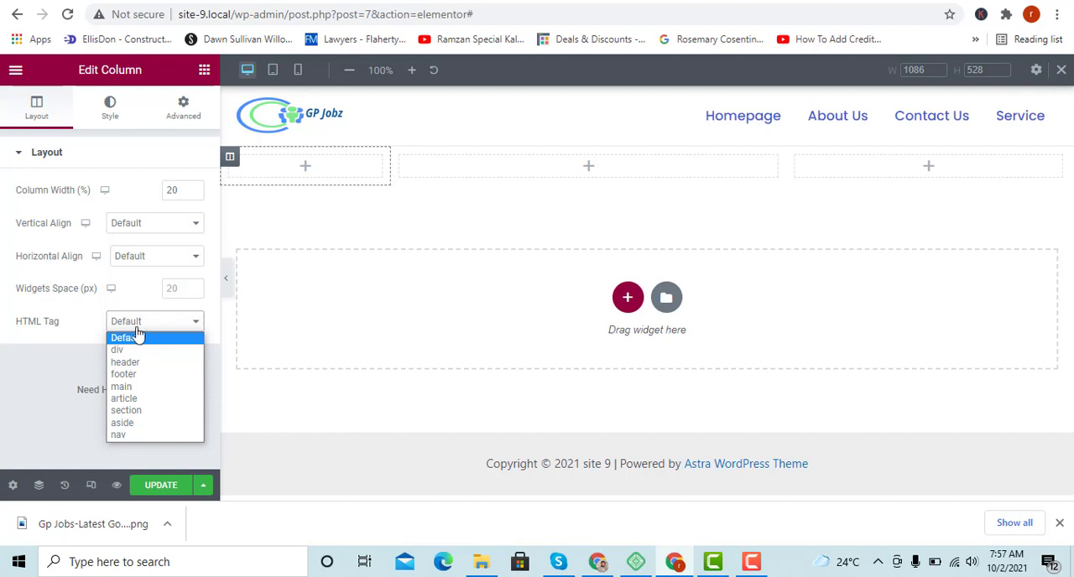
click(134, 324)
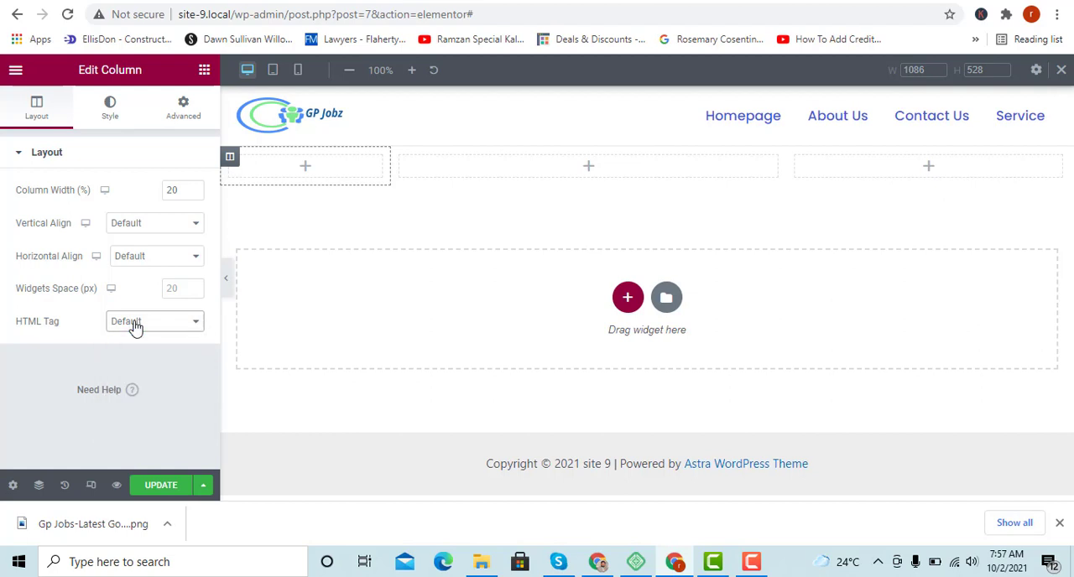
click(114, 114)
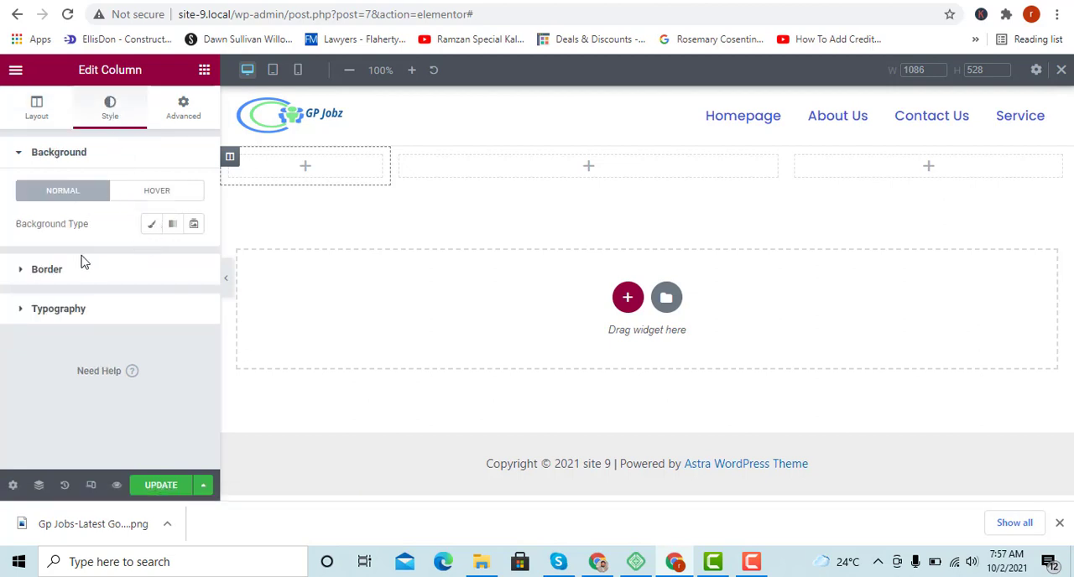
Look through the first column's Classic background options and its border, typography and advanced settings.
click(151, 224)
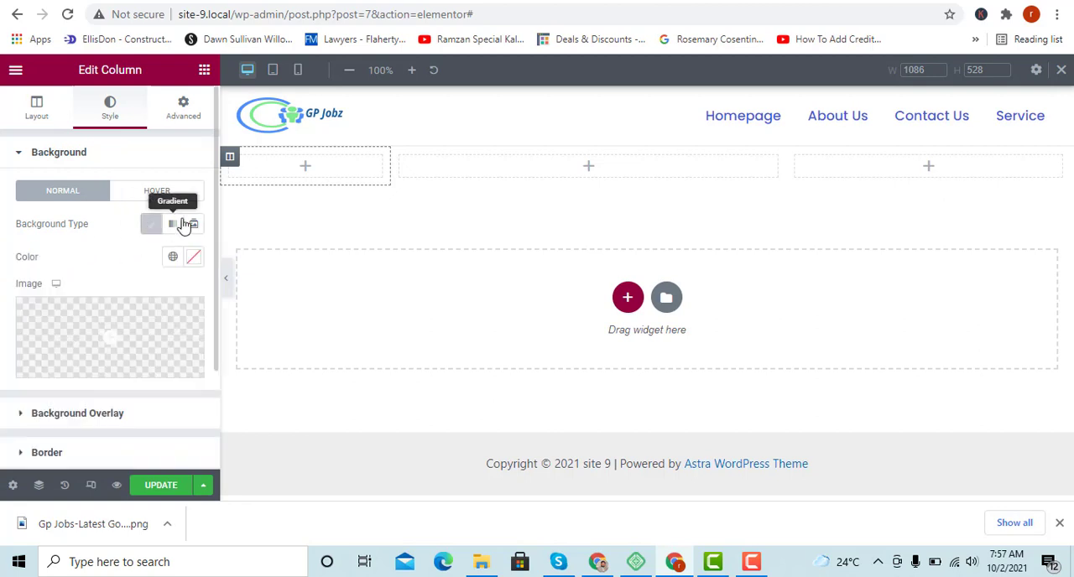
click(152, 228)
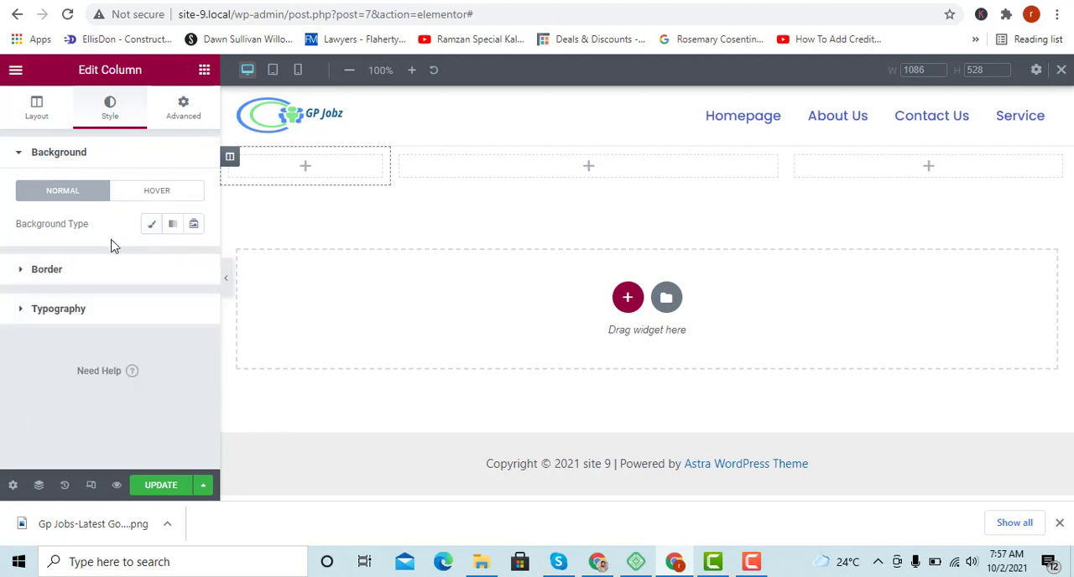
click(61, 277)
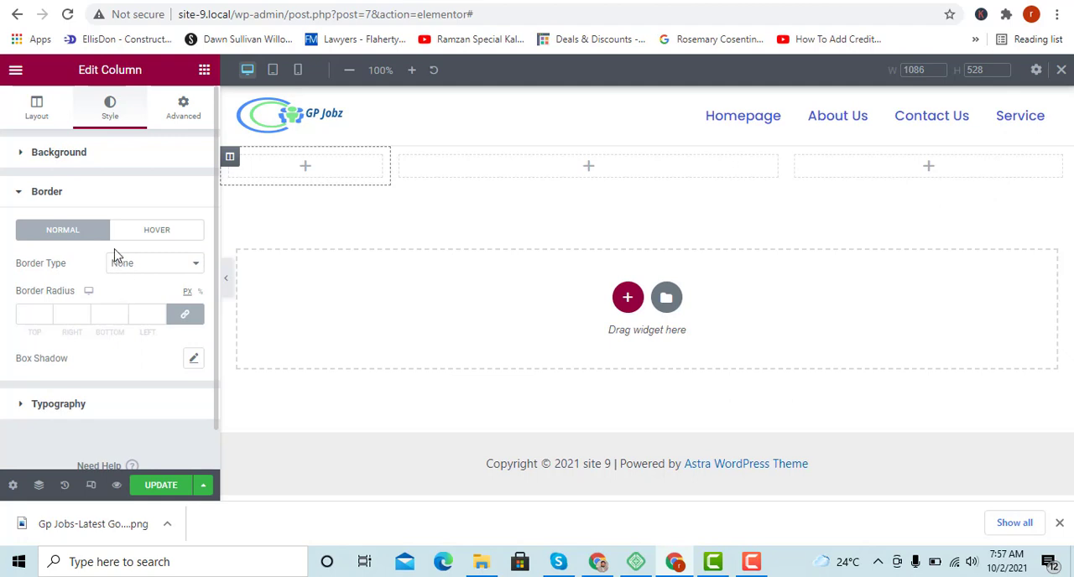
click(14, 192)
click(39, 231)
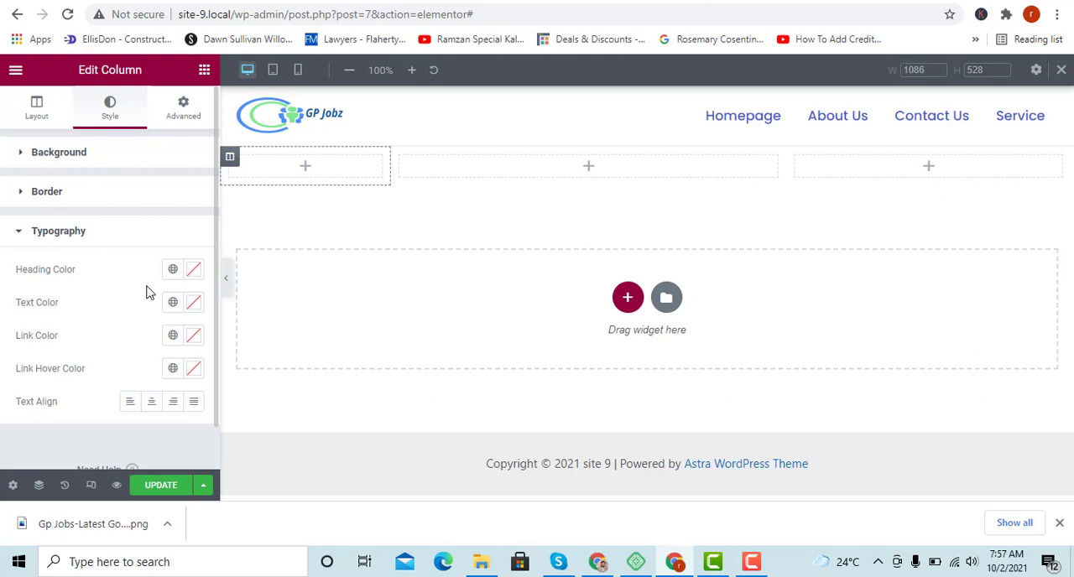
click(25, 235)
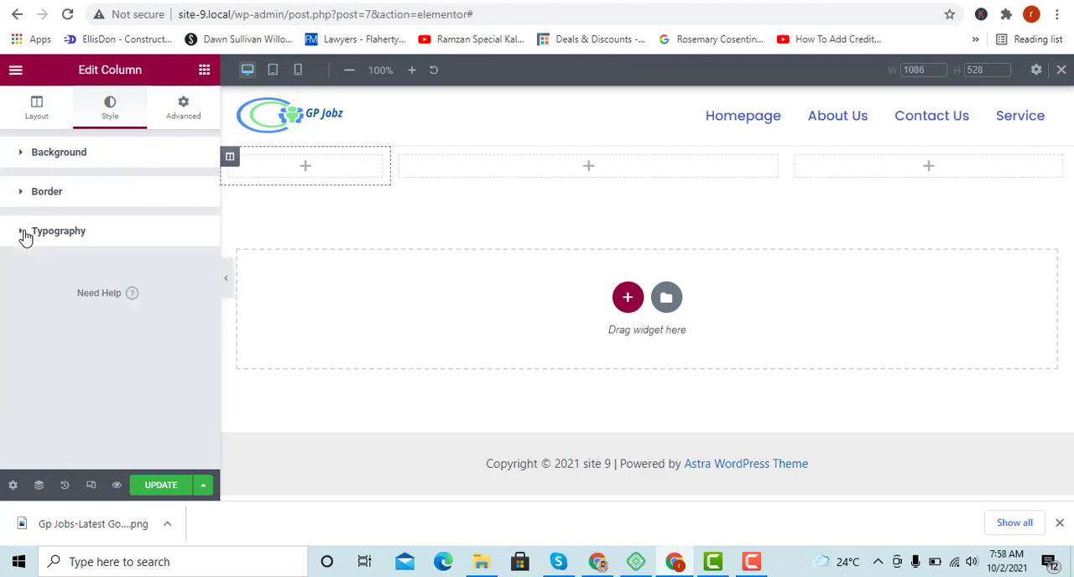
click(183, 117)
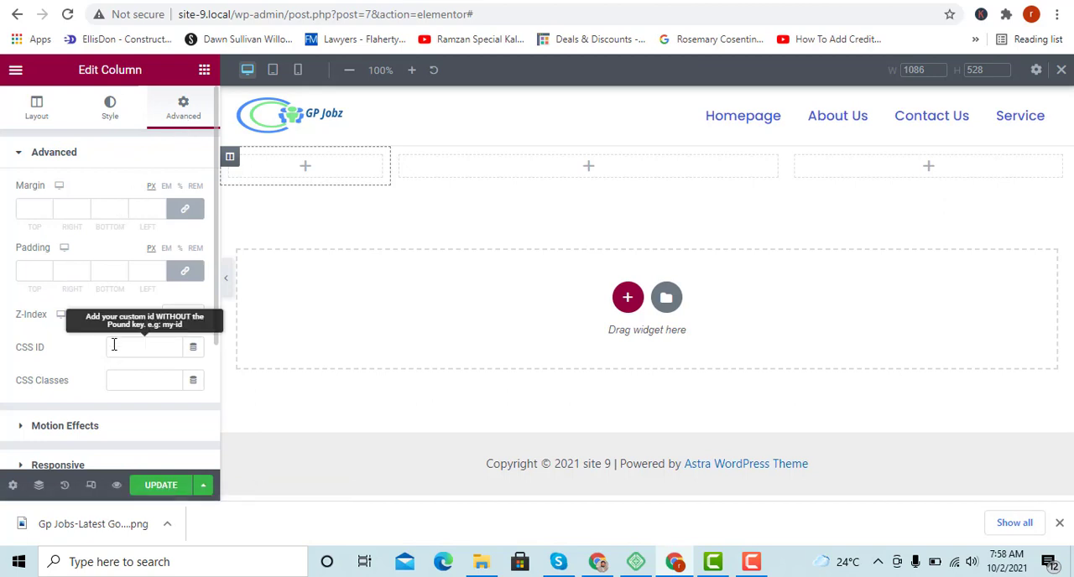
scroll(112, 341, down, 2)
scroll(98, 309, up, 2)
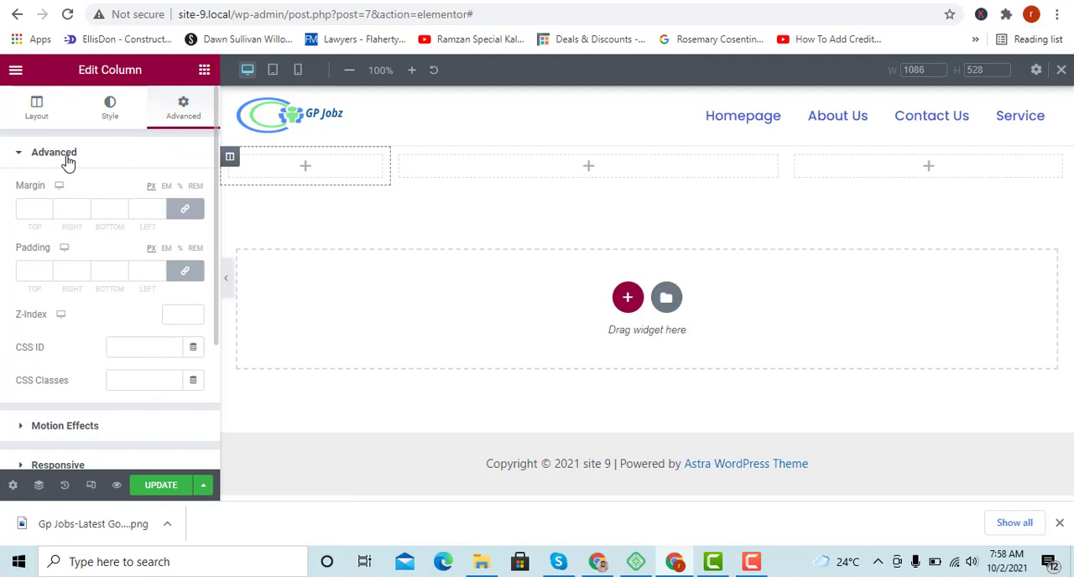
Widen the section's first column to more than a third of the row, narrowing the middle column.
click(17, 116)
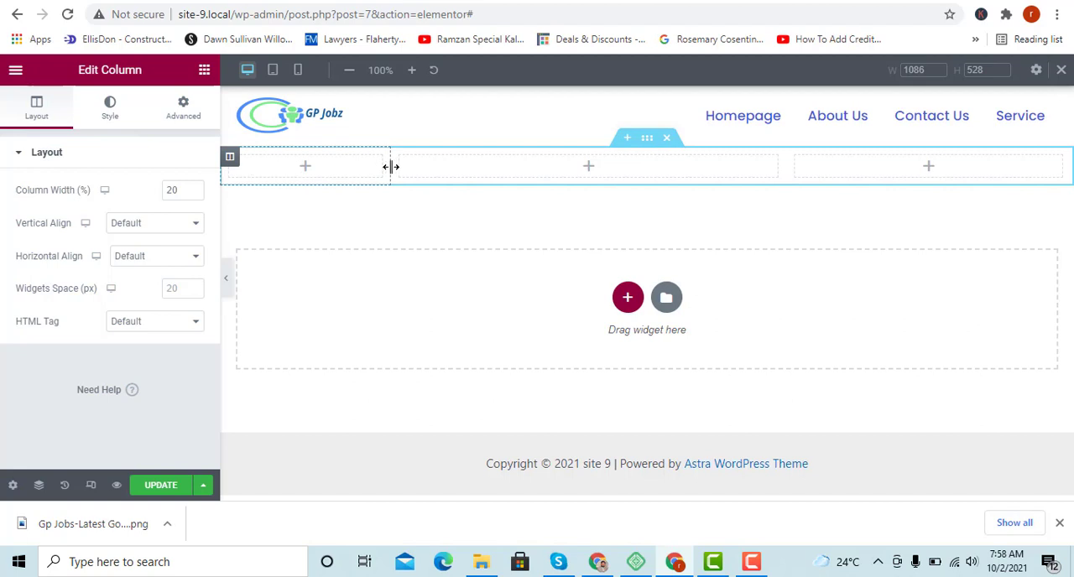
drag(391, 166, 551, 192)
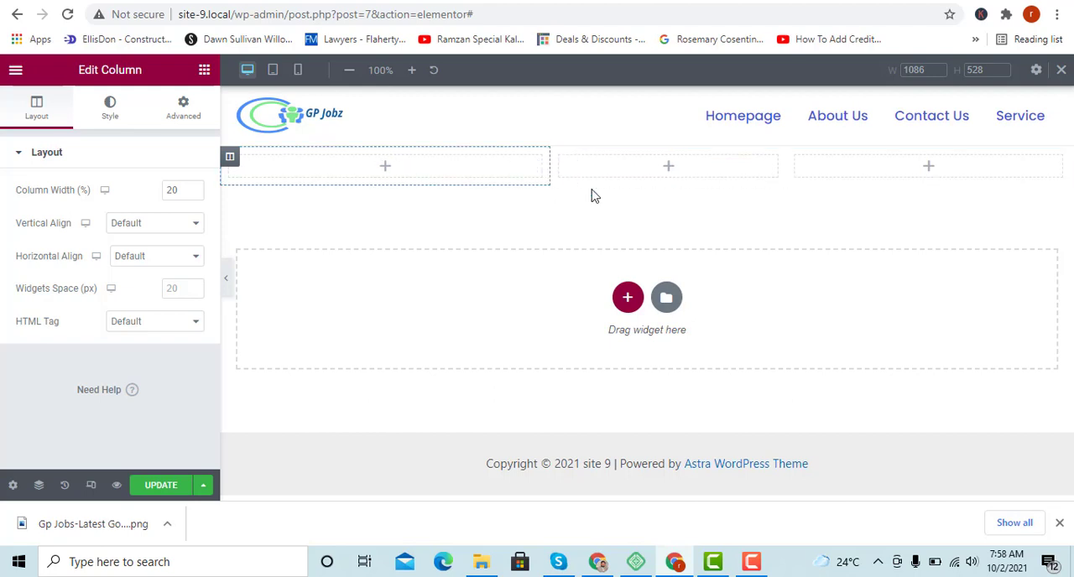
Look over the structure options for a new section and browse the page templates in the library.
click(627, 299)
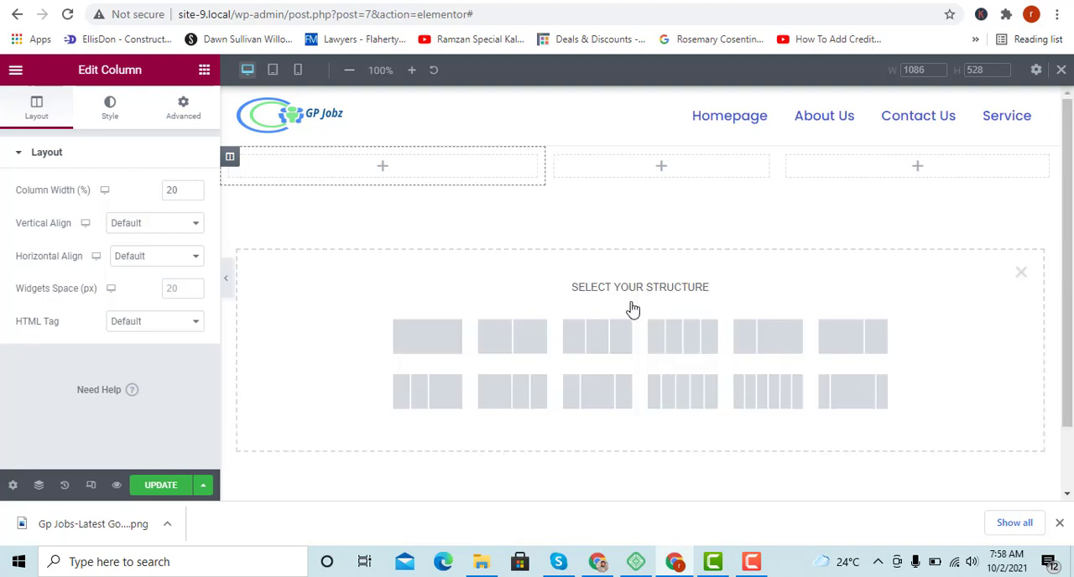
click(1022, 276)
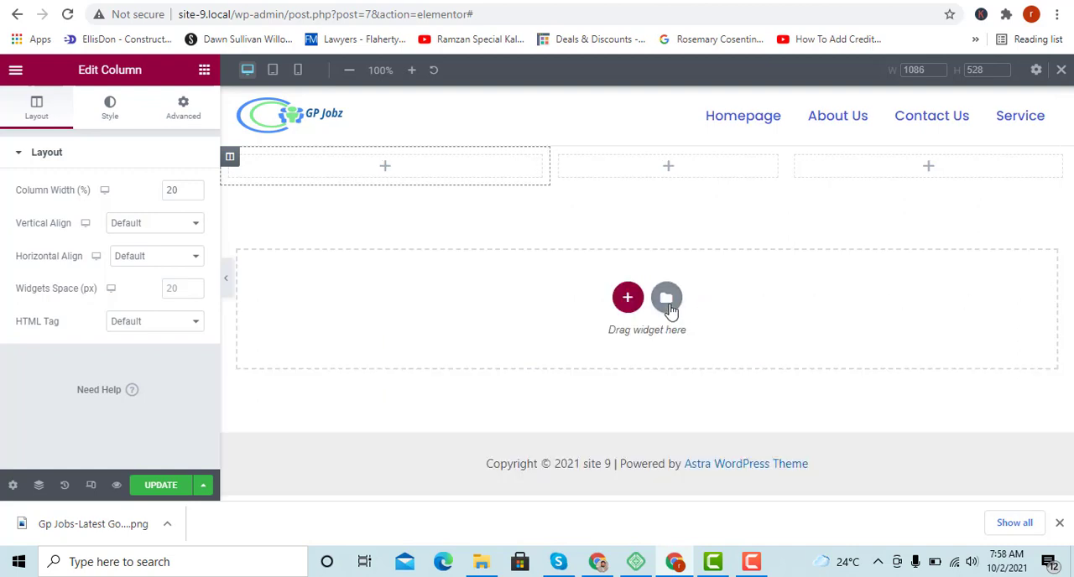
click(667, 299)
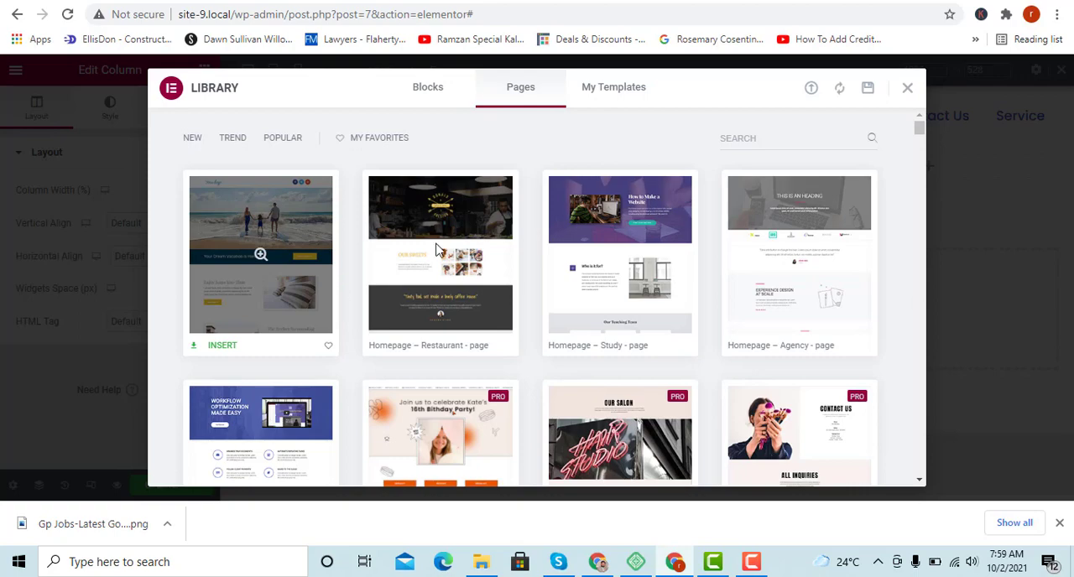
scroll(403, 335, down, 1)
scroll(405, 343, down, 3)
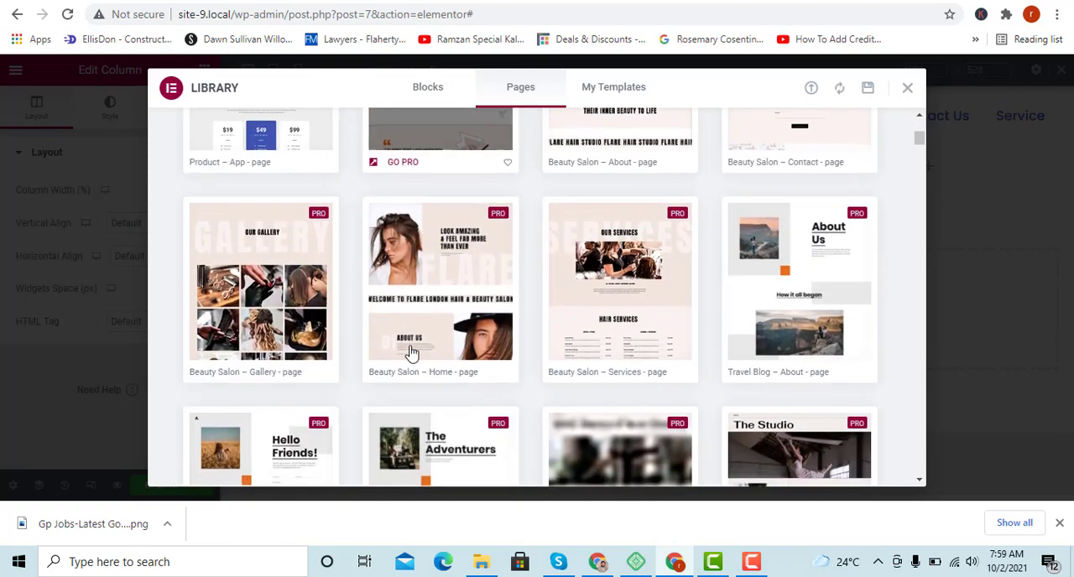
scroll(449, 306, up, 2)
scroll(403, 311, up, 3)
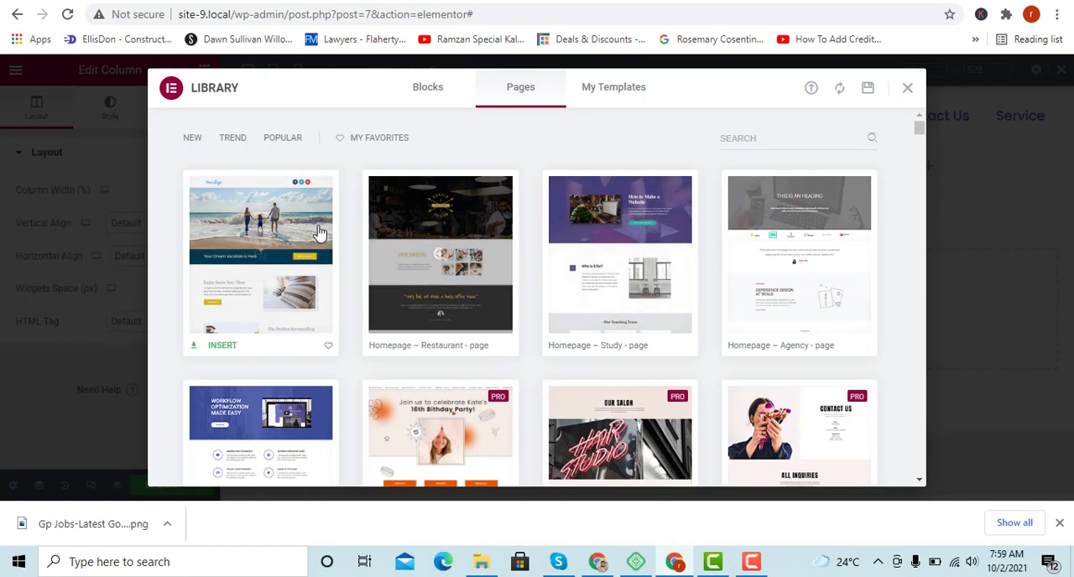
Preview the Homepage – Study page template and look through its sections.
click(618, 260)
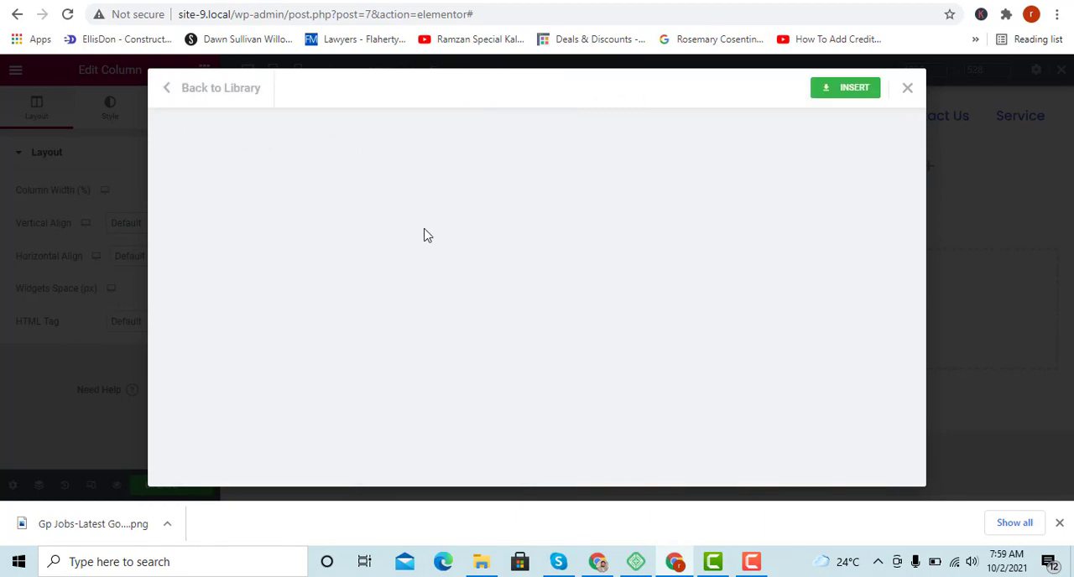
scroll(449, 243, down, 5)
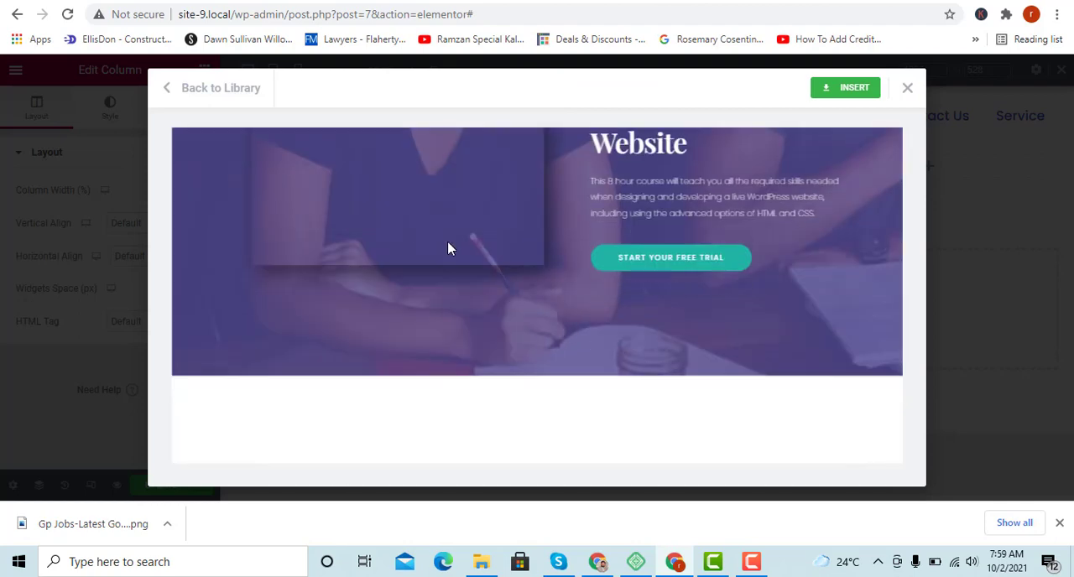
scroll(449, 244, up, 5)
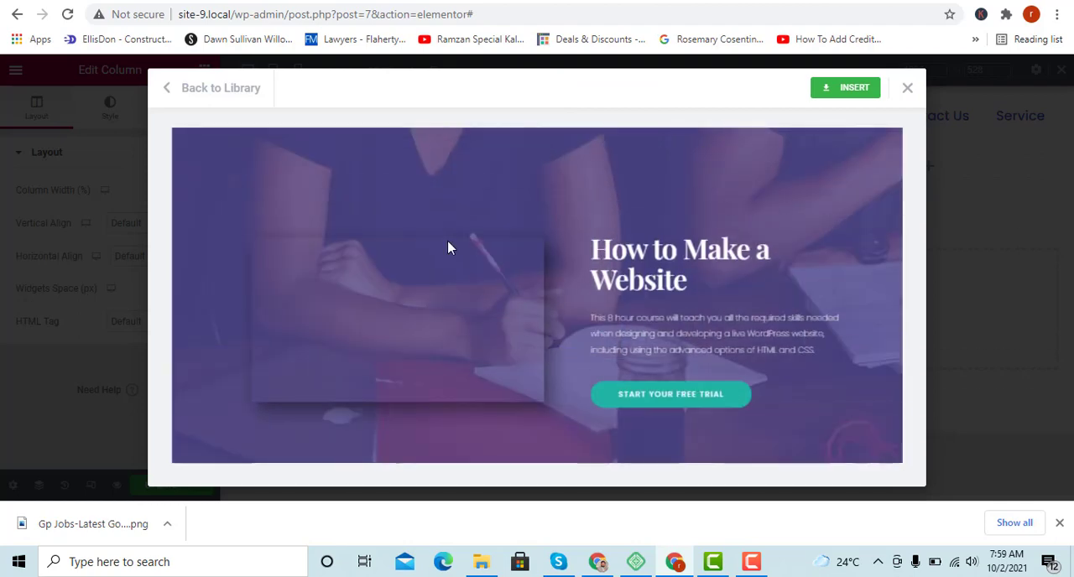
scroll(449, 248, down, 5)
scroll(449, 247, up, 3)
scroll(448, 248, down, 3)
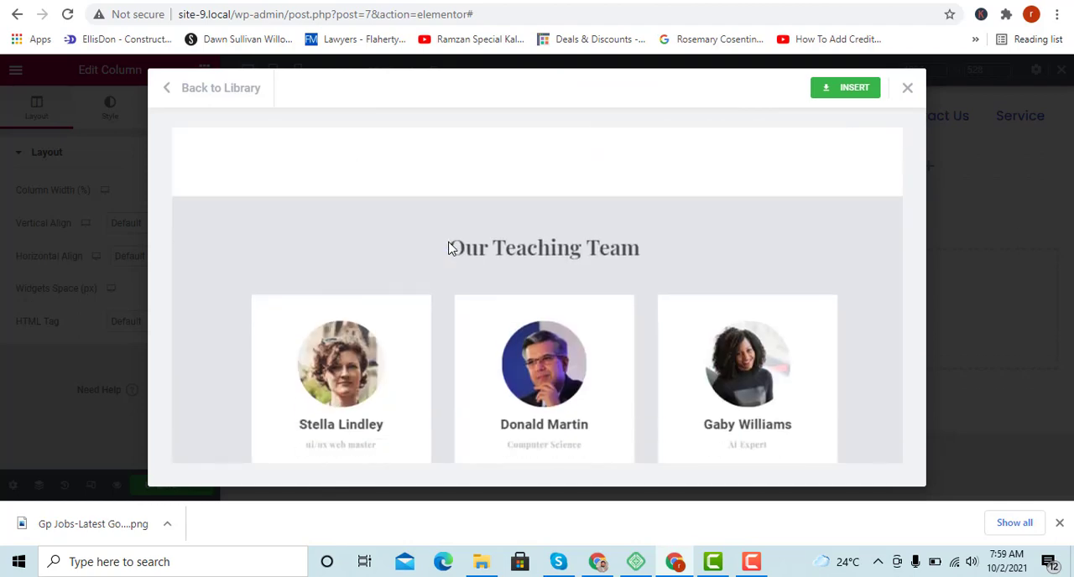
scroll(453, 245, up, 6)
Insert the Homepage – Study template and start connecting to the Template Library.
click(841, 89)
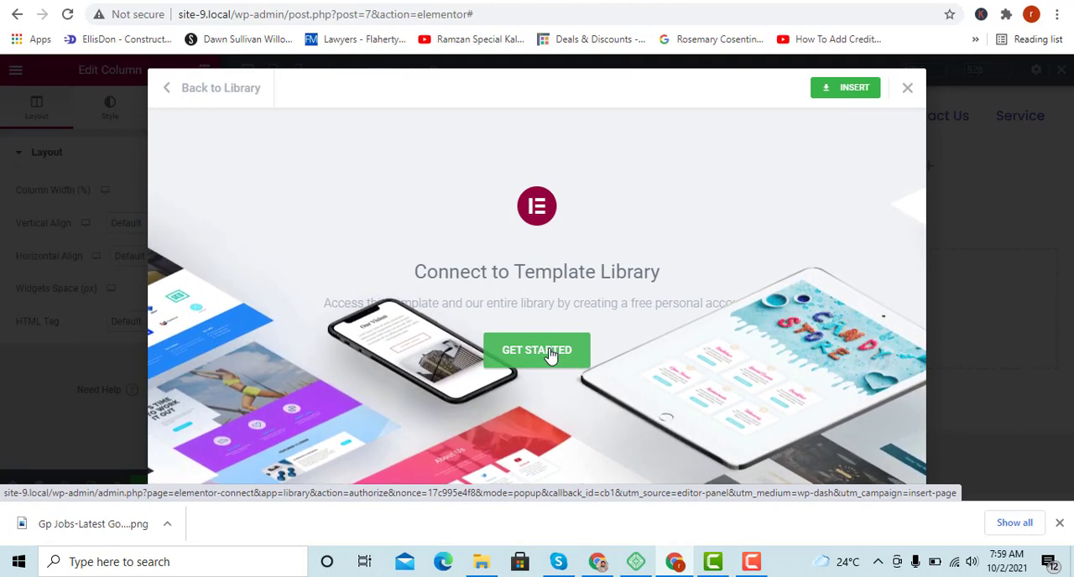
click(551, 354)
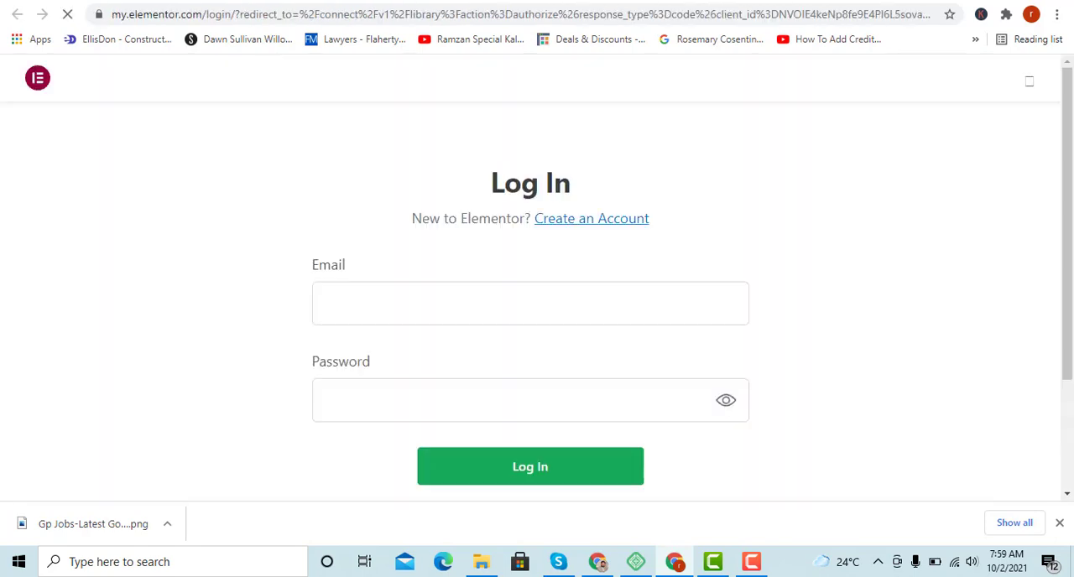
click(367, 314)
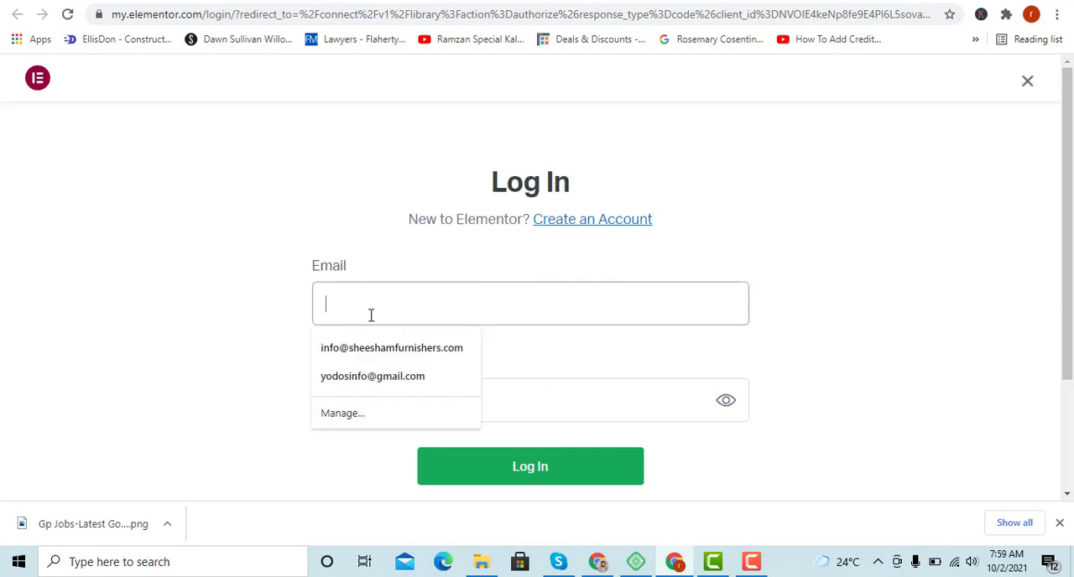
click(392, 379)
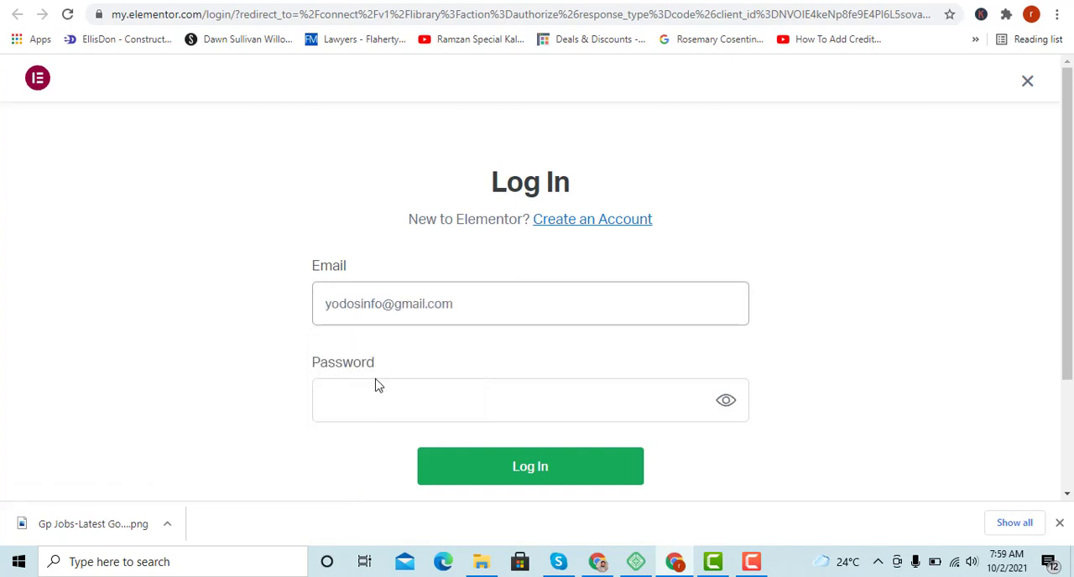
click(379, 403)
Create a new Elementor account with the saved e-mail address and an account password.
click(591, 223)
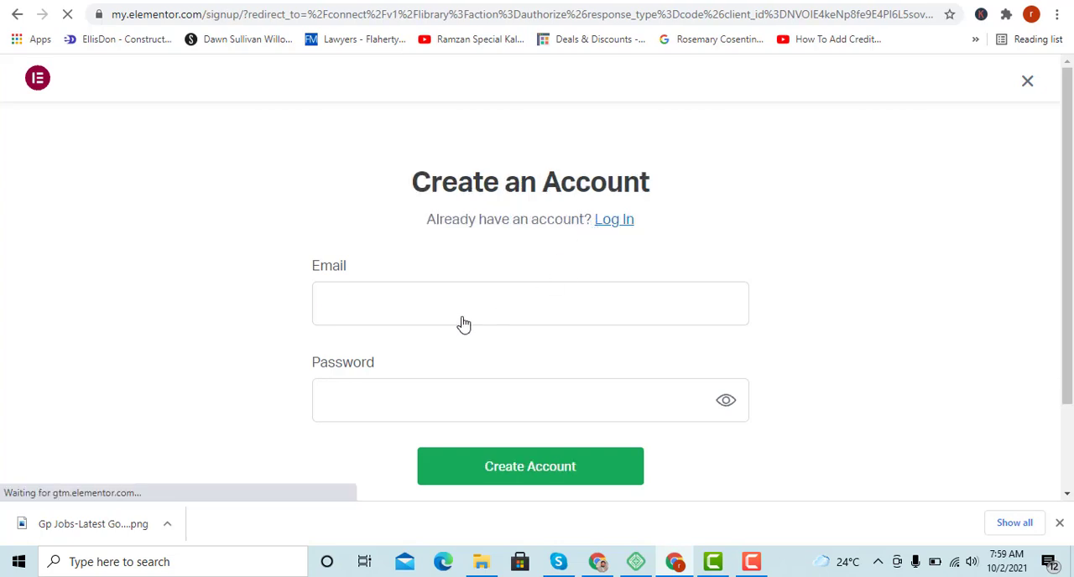
click(357, 303)
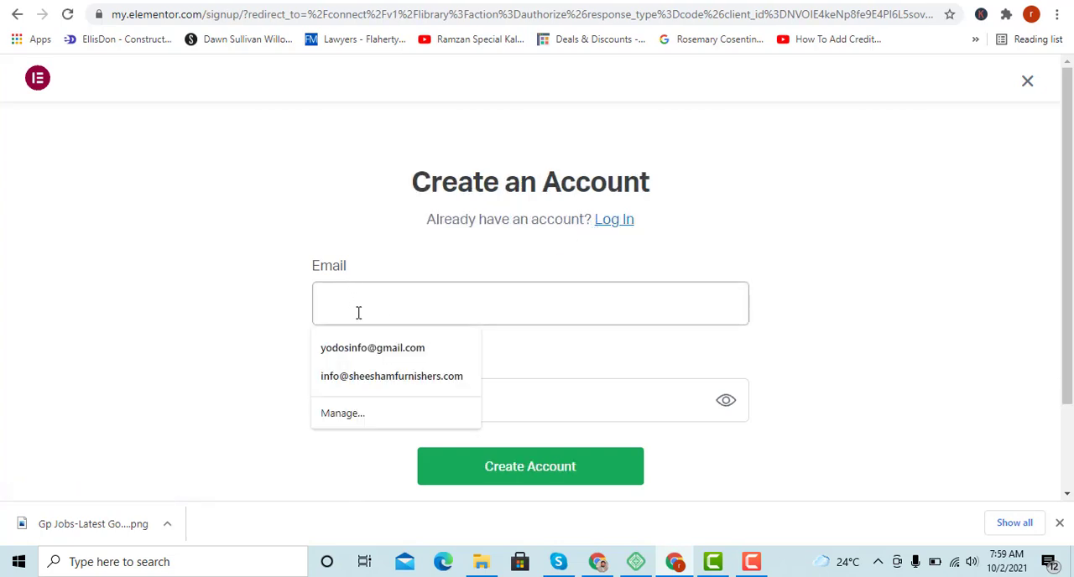
click(369, 349)
click(365, 396)
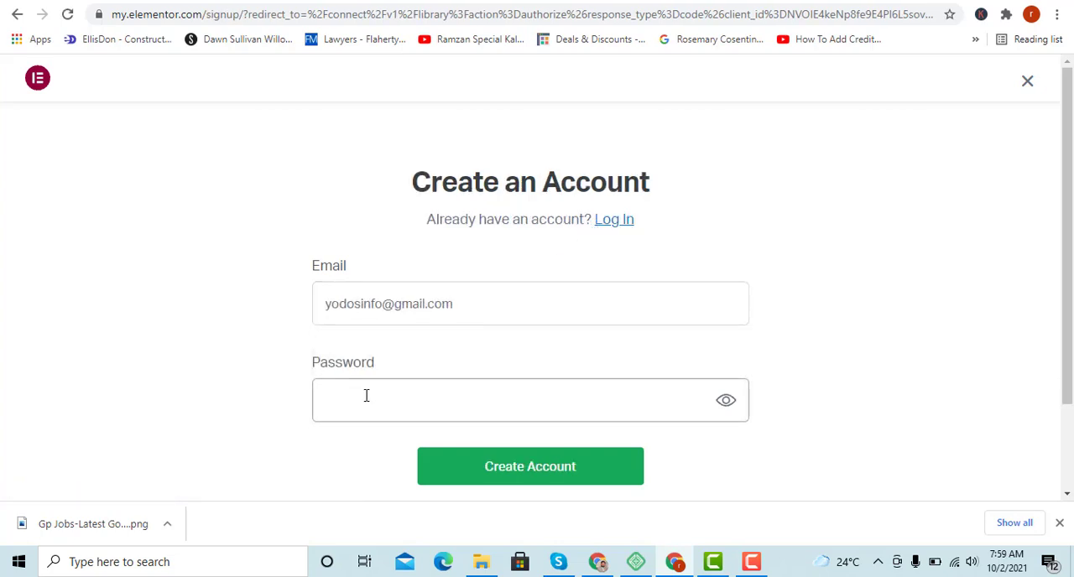
text(•)
click(576, 479)
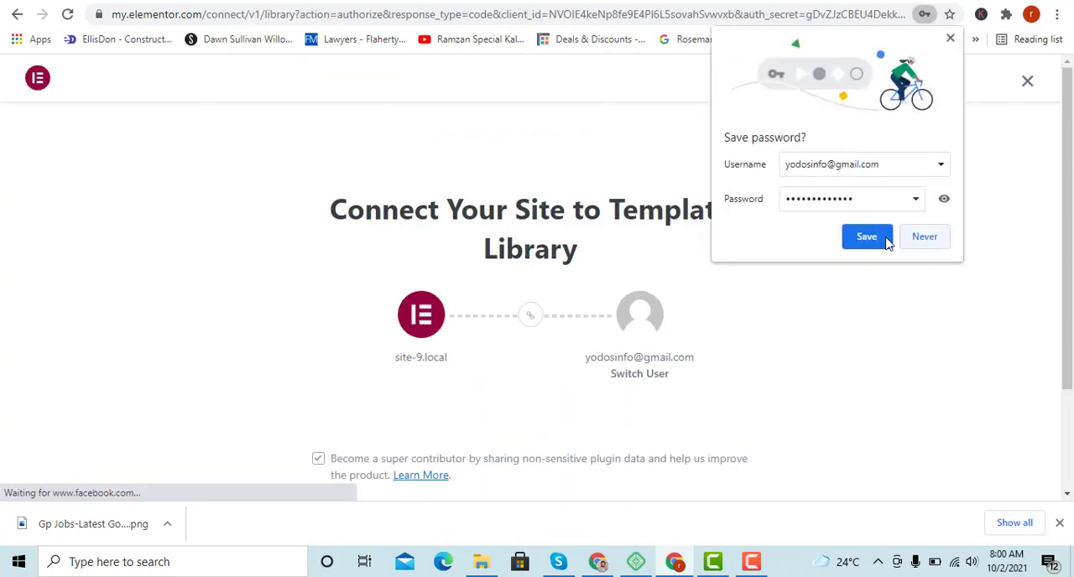
Save the account login in the browser and connect the site to the Template Library.
click(866, 238)
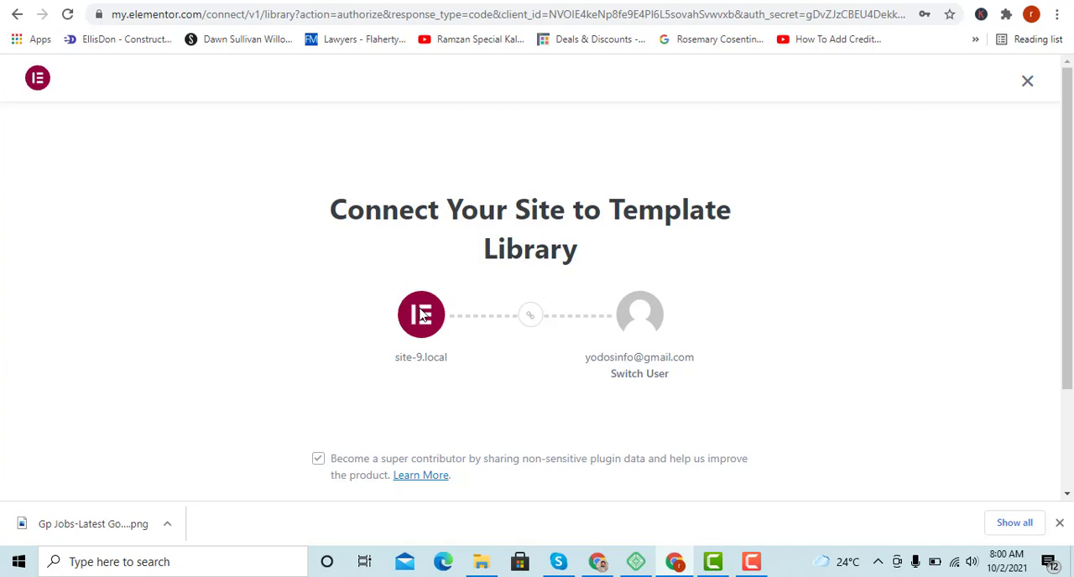
scroll(421, 315, down, 2)
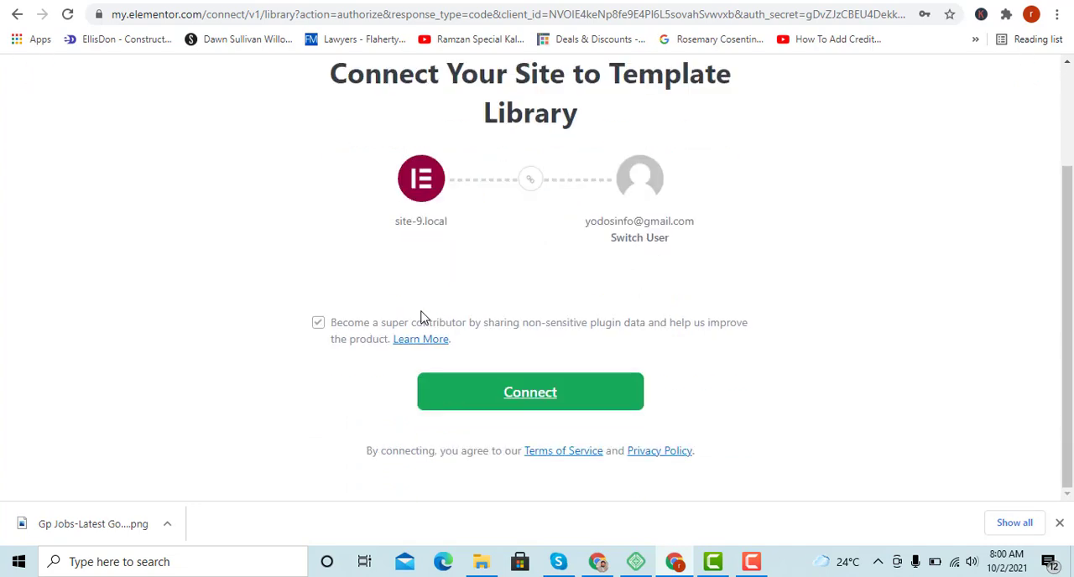
click(505, 394)
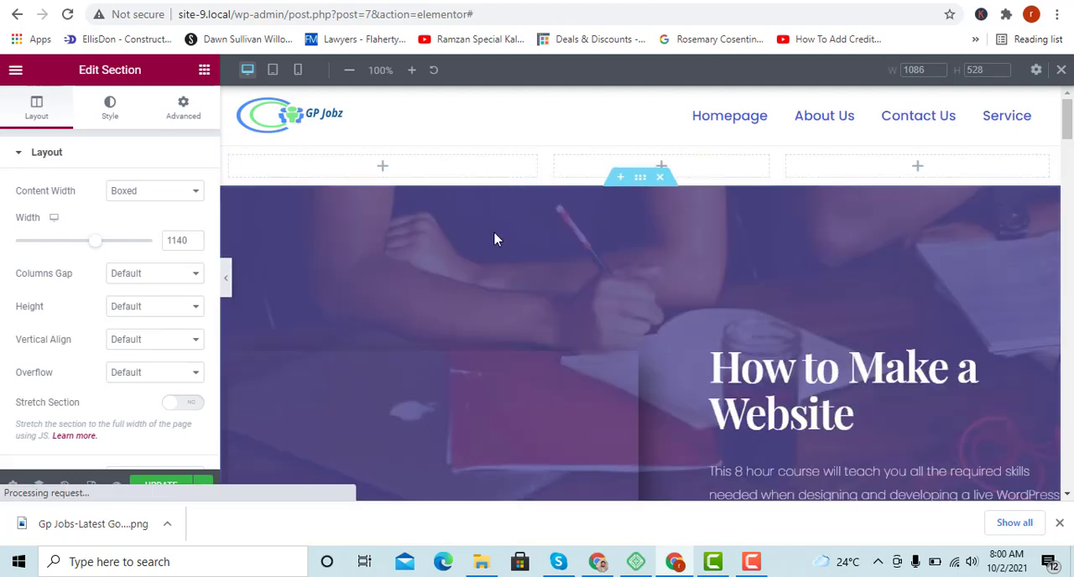
Examine the inserted Study homepage's sections on the page and the selected section's layout settings.
scroll(568, 242, down, 5)
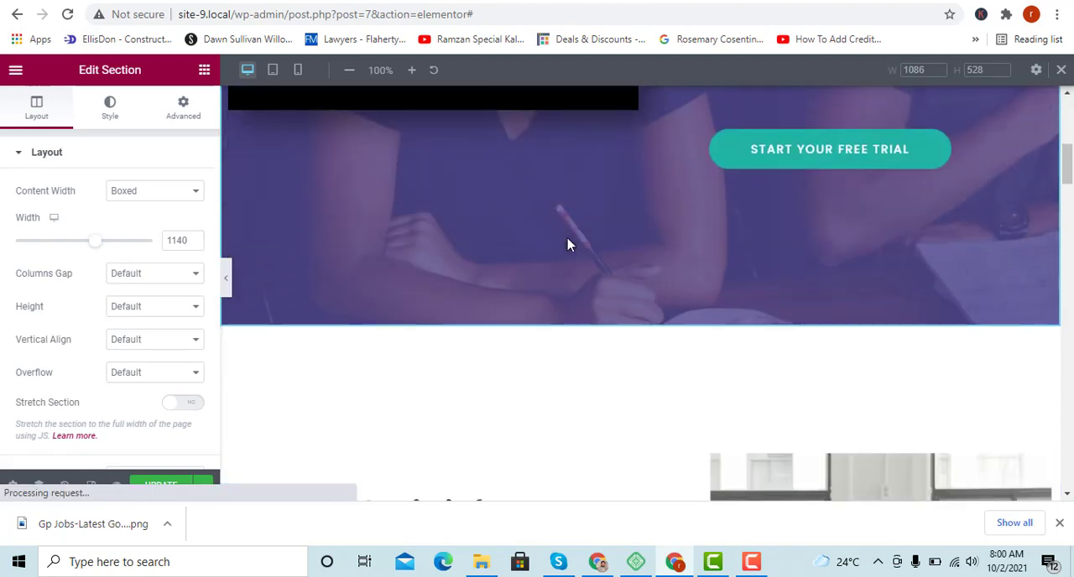
scroll(568, 244, down, 10)
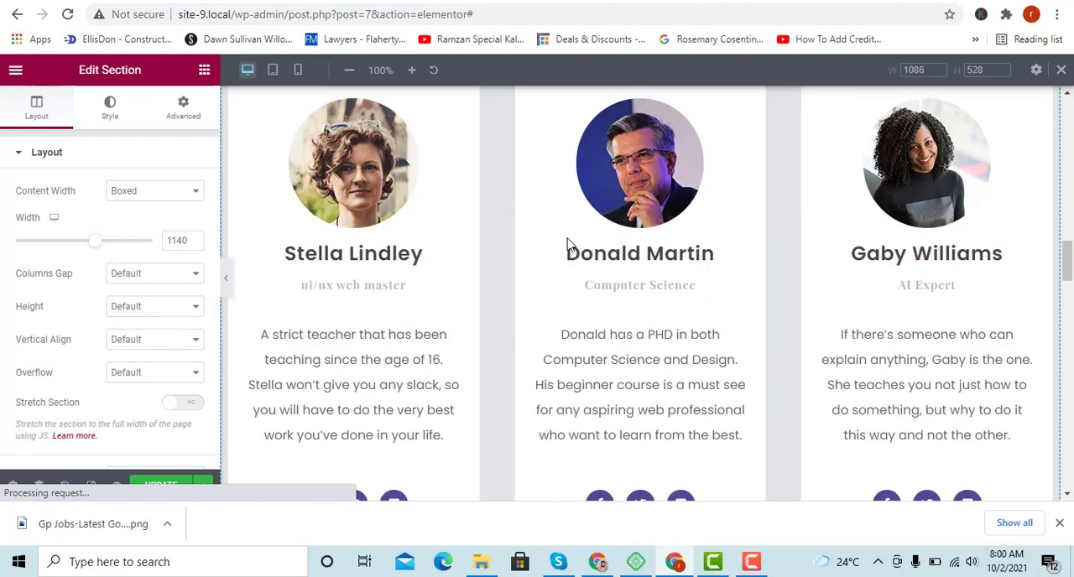
scroll(567, 243, down, 2)
scroll(568, 239, up, 4)
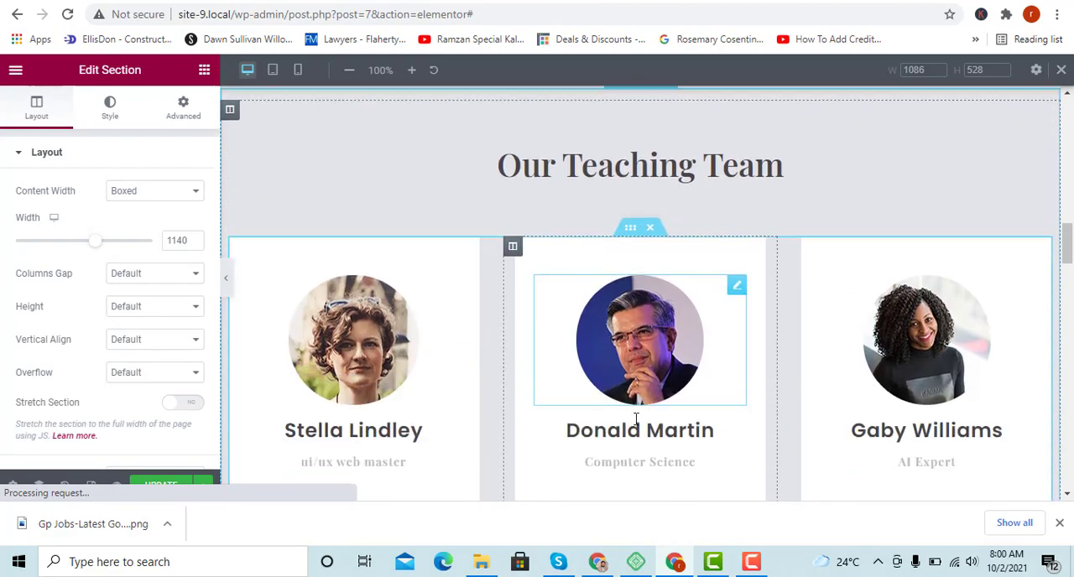
scroll(588, 395, down, 1)
scroll(512, 304, up, 6)
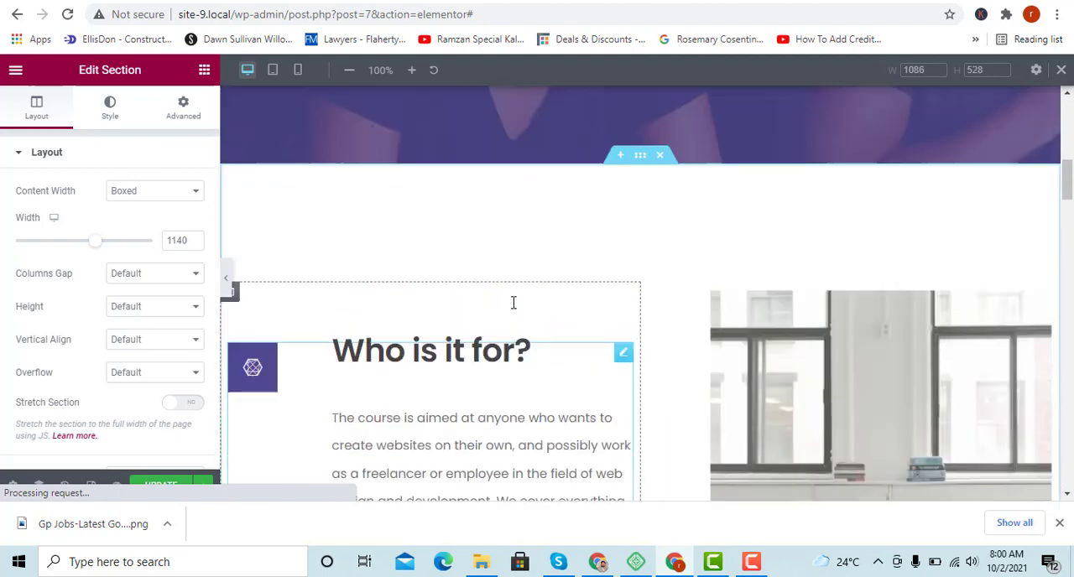
scroll(513, 303, up, 5)
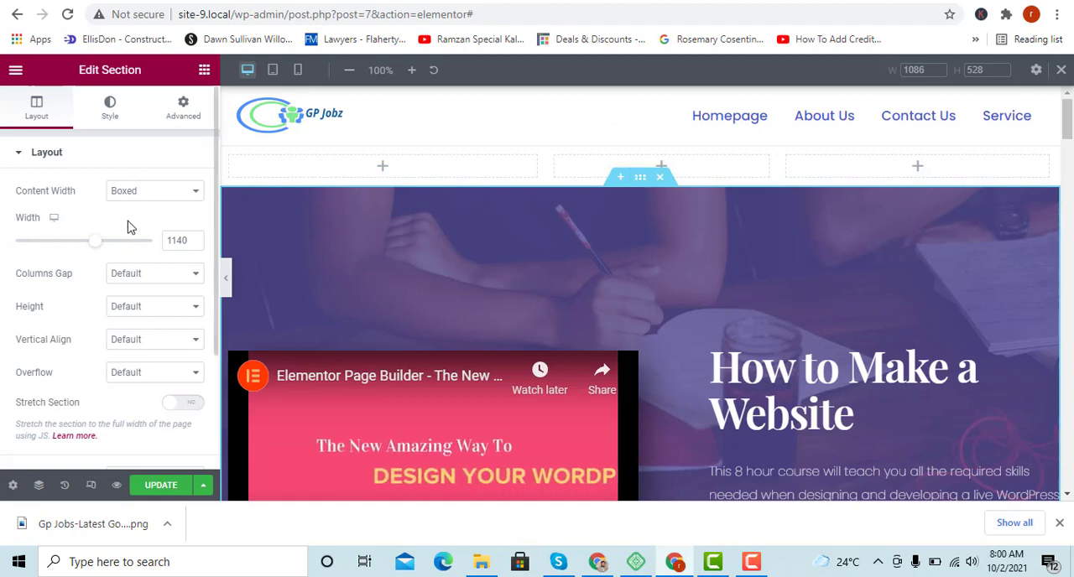
scroll(163, 282, down, 2)
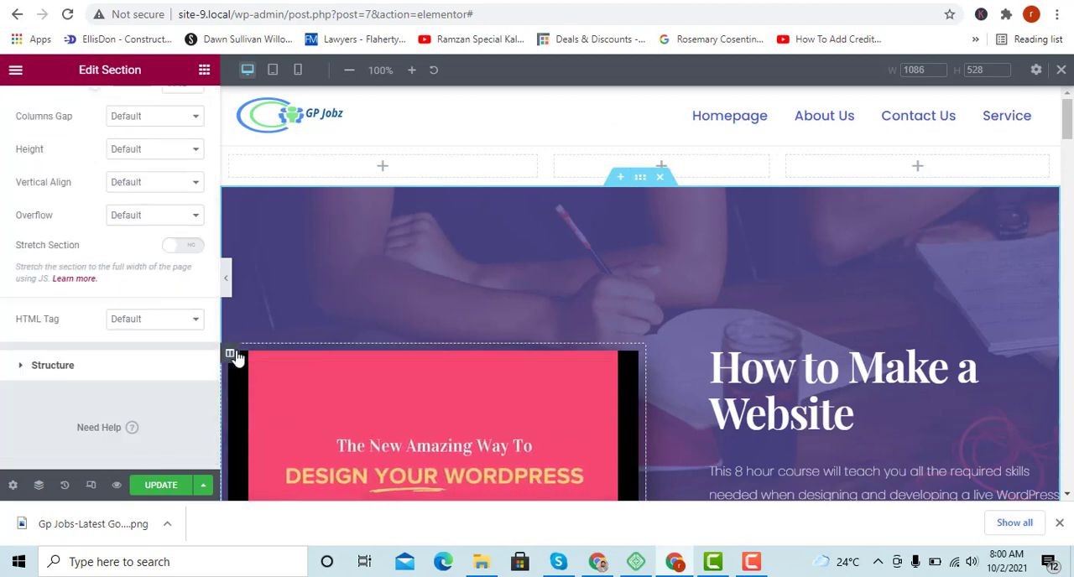
Examine the Study template's video widget content, style and advanced settings and look through all the page sections.
click(235, 354)
click(628, 362)
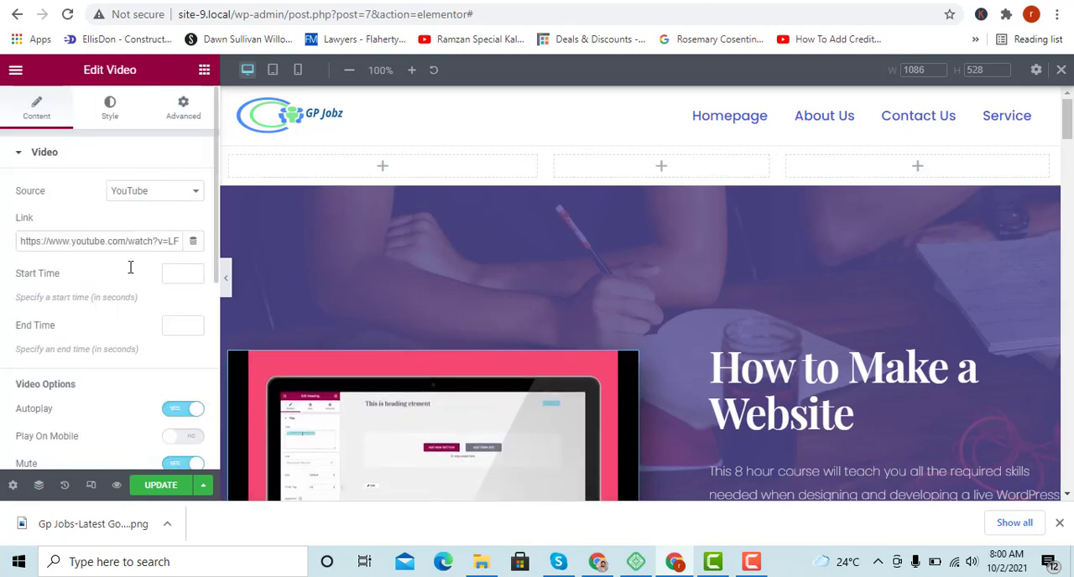
scroll(125, 322, down, 2)
scroll(732, 353, down, 4)
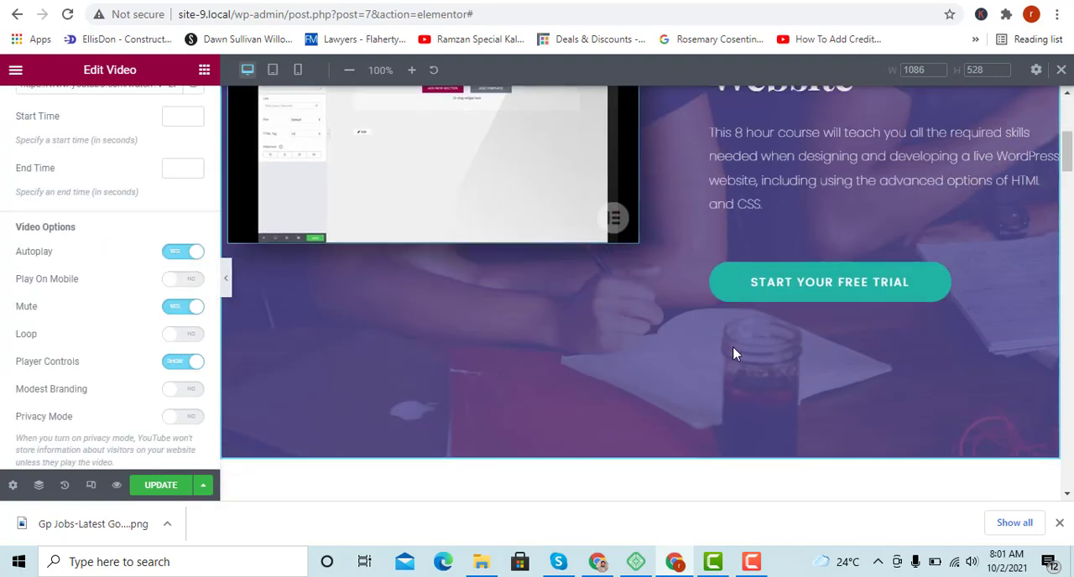
scroll(732, 353, down, 10)
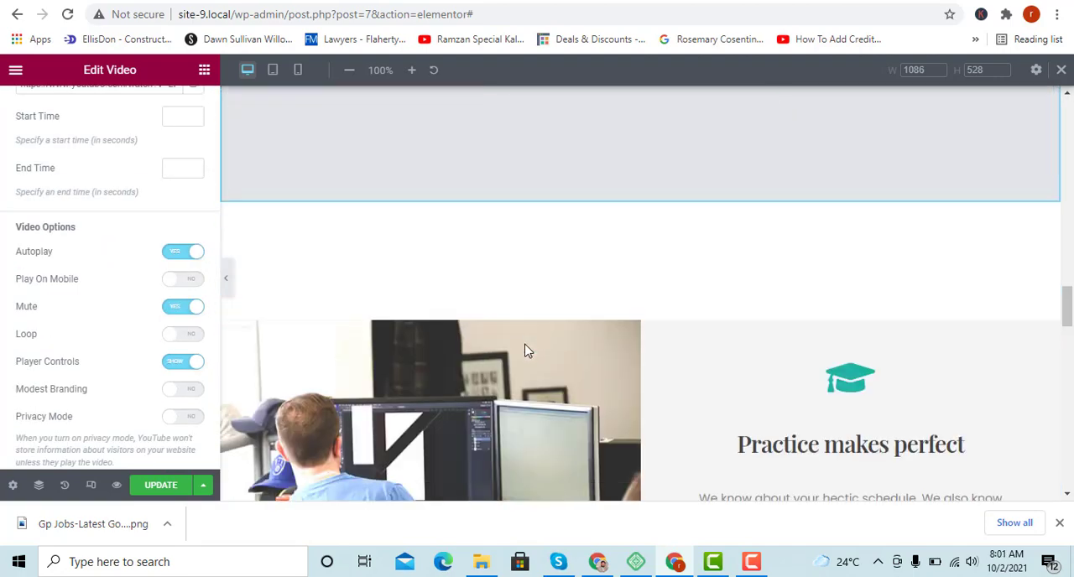
scroll(528, 352, down, 6)
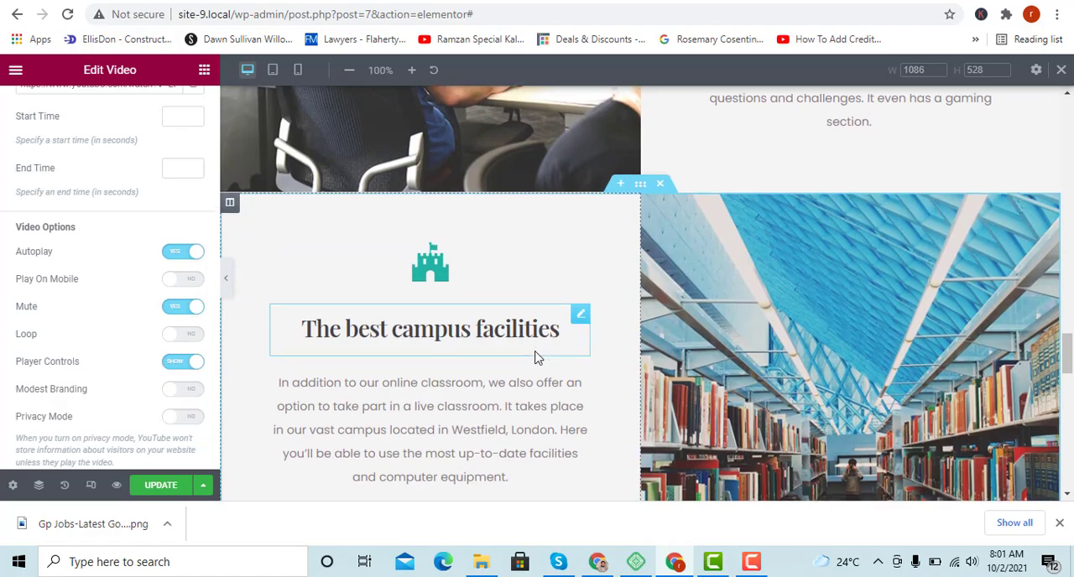
scroll(537, 357, down, 15)
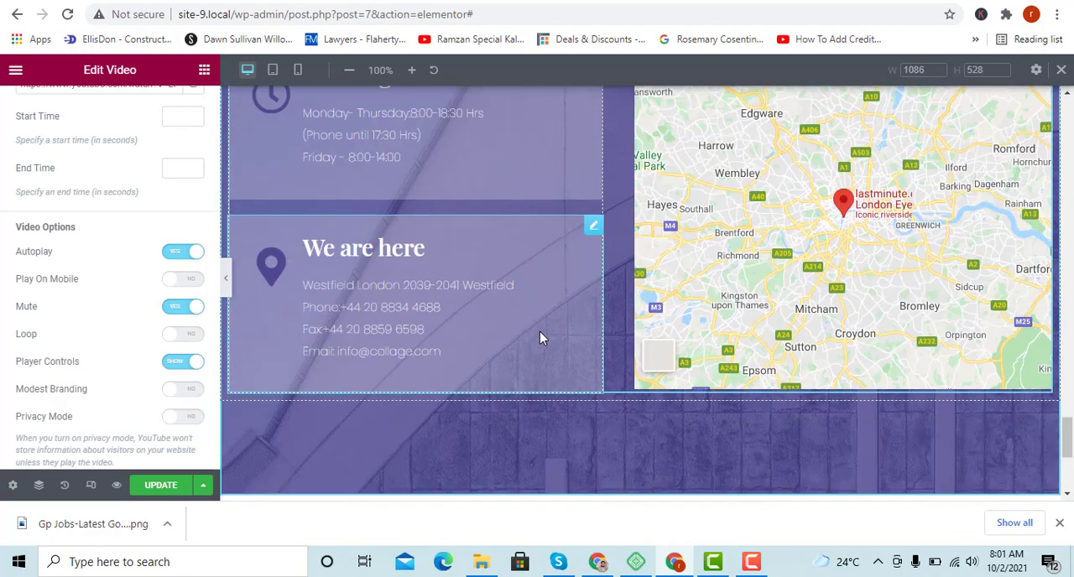
scroll(540, 332, up, 20)
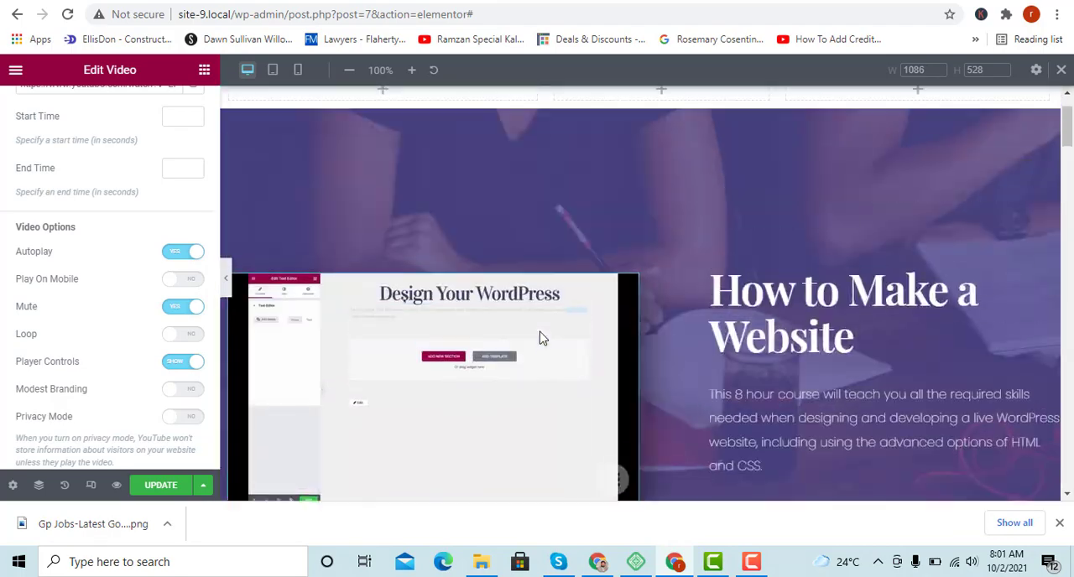
scroll(541, 337, up, 1)
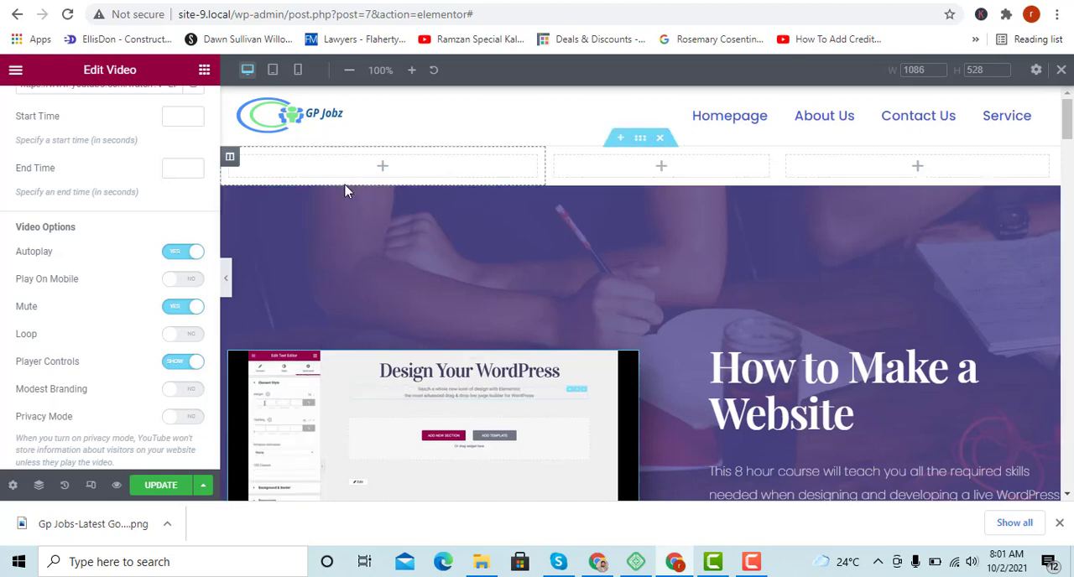
scroll(78, 198, up, 2)
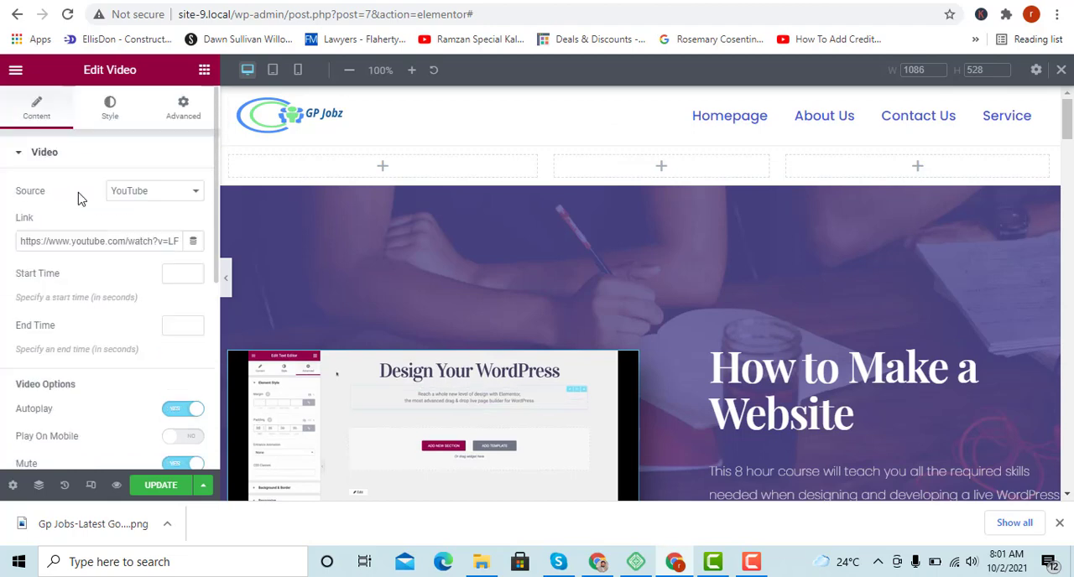
click(113, 107)
click(182, 109)
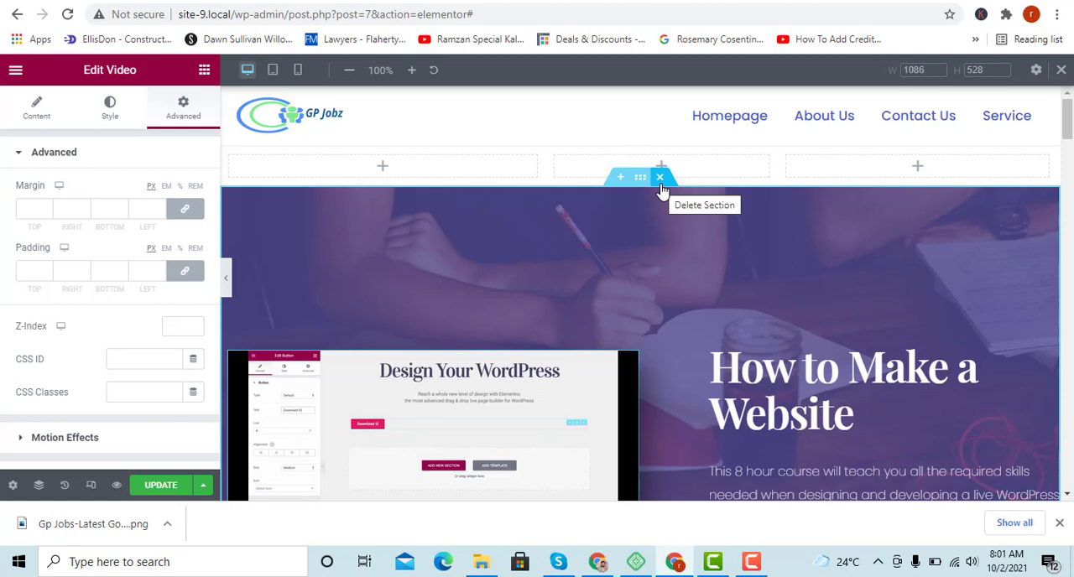
Delete all the Study template sections beneath the empty three-column section.
click(660, 179)
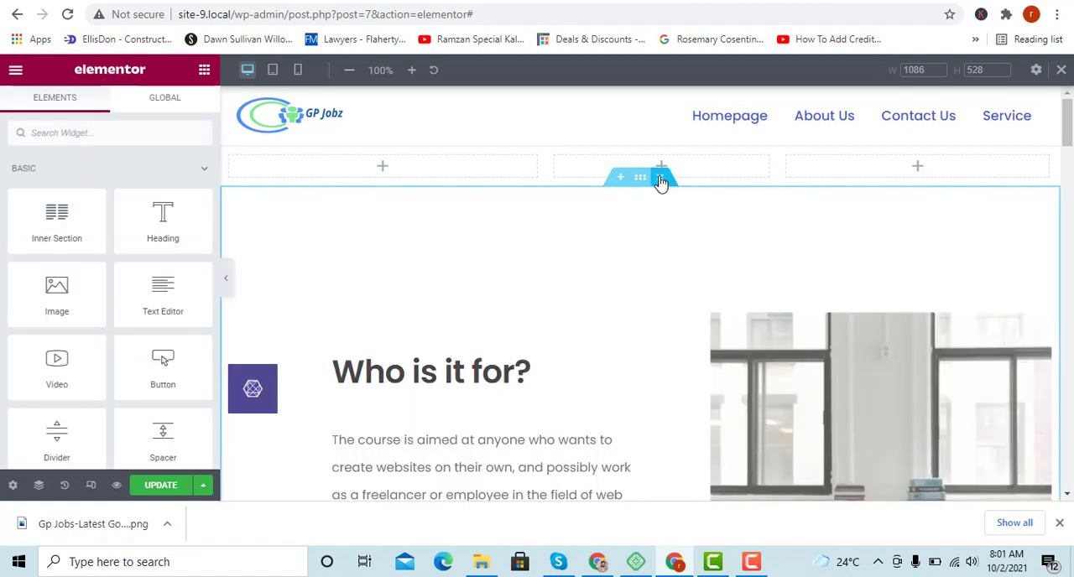
click(660, 179)
click(660, 180)
click(660, 180)
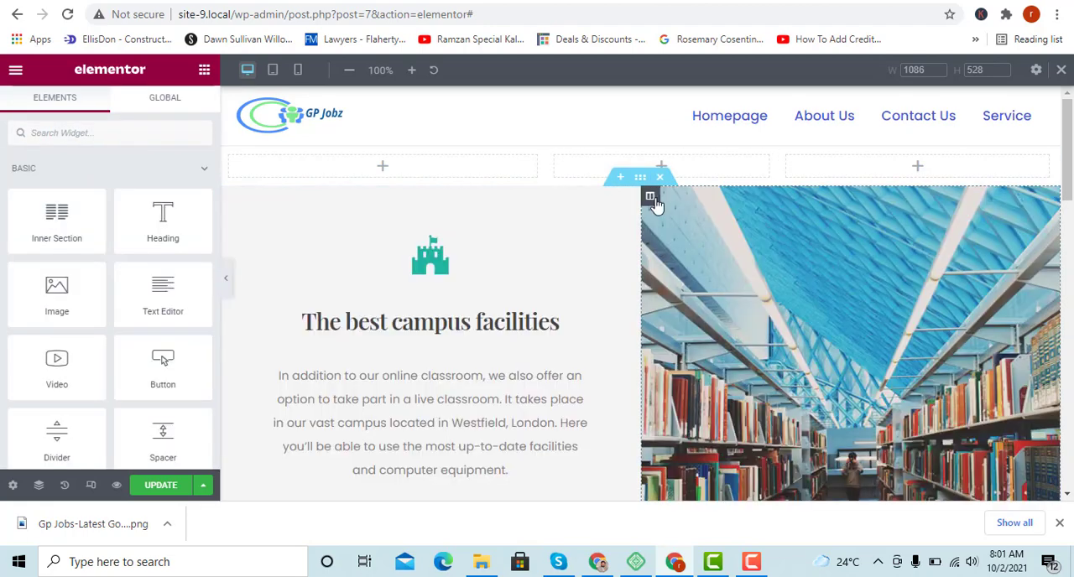
click(660, 180)
click(661, 180)
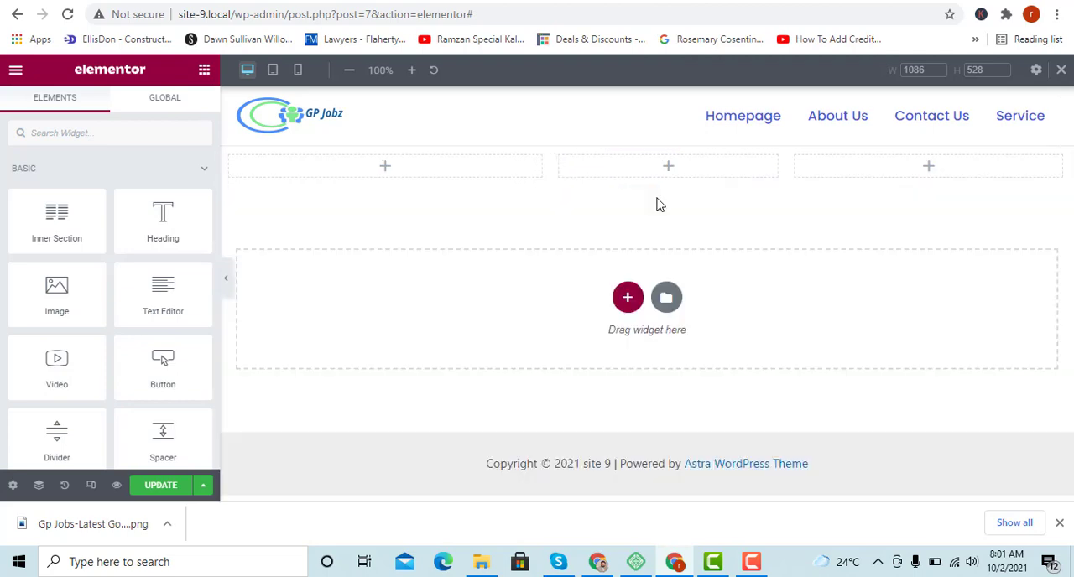
Insert the light "Company is a collective of passionates striving to build delightful products" block from the template library.
click(668, 300)
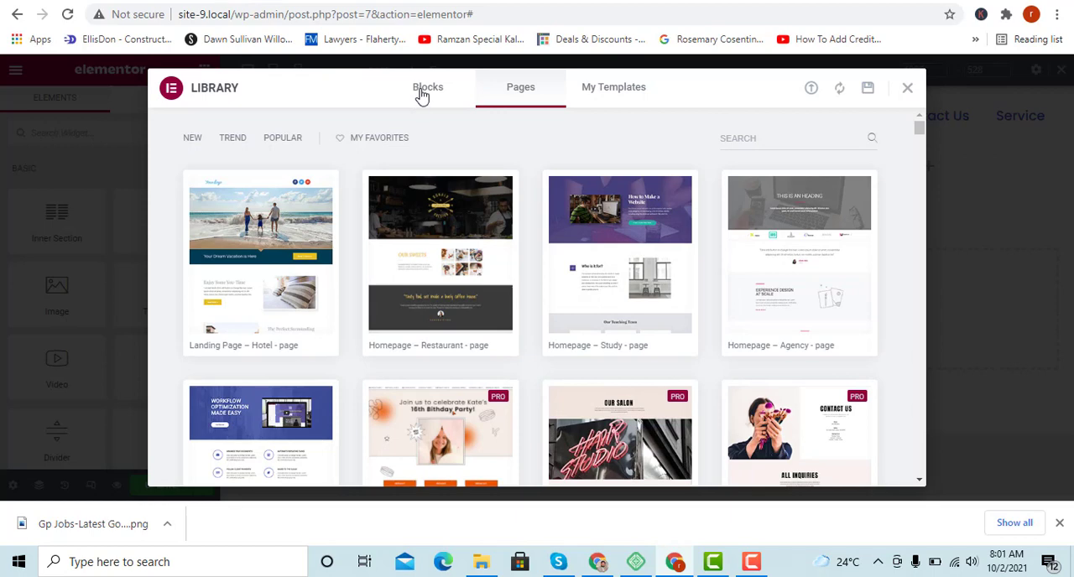
click(423, 90)
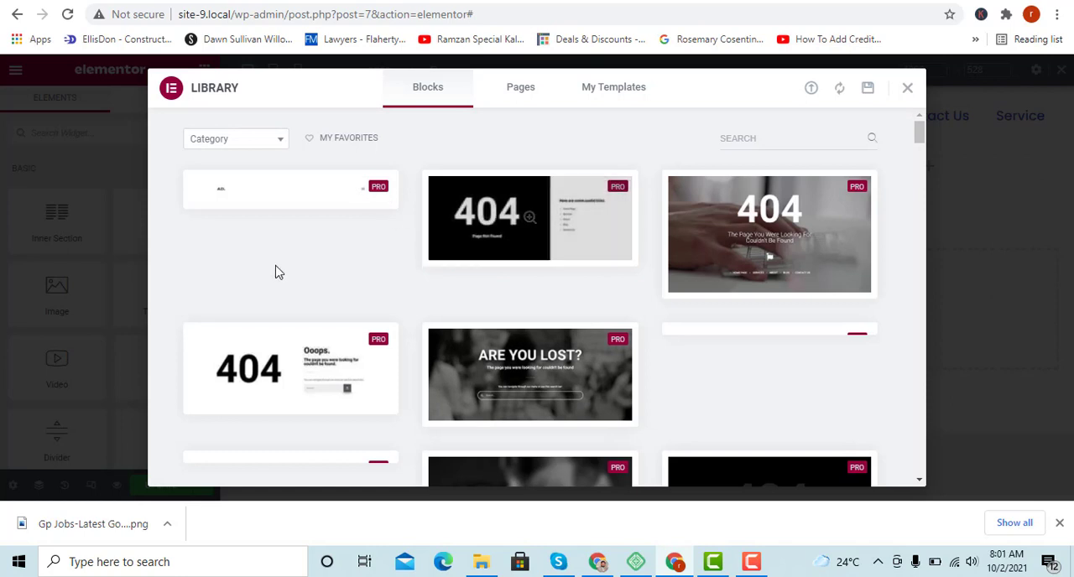
scroll(371, 283, down, 3)
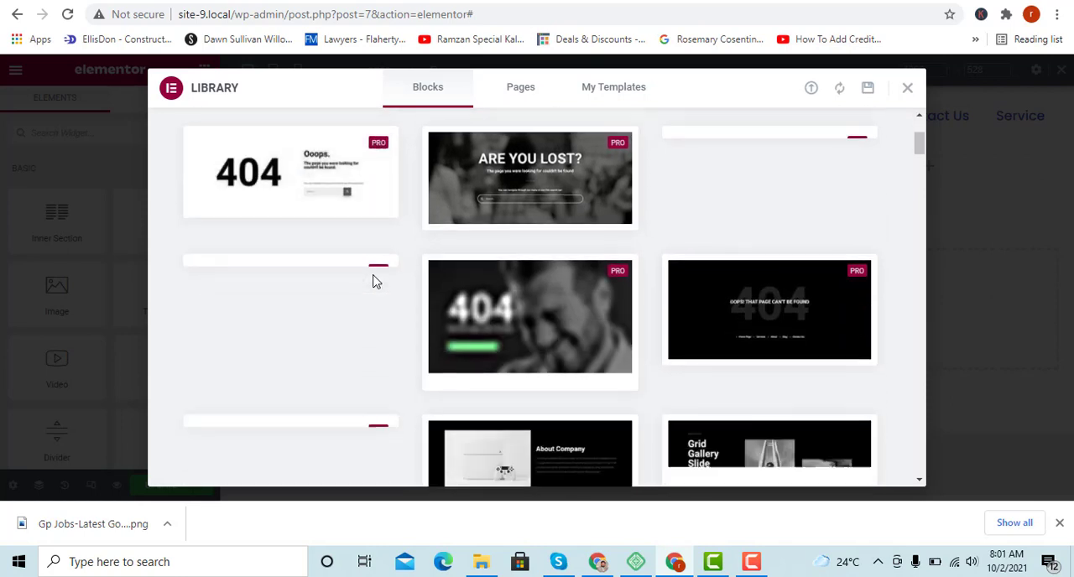
scroll(376, 282, down, 4)
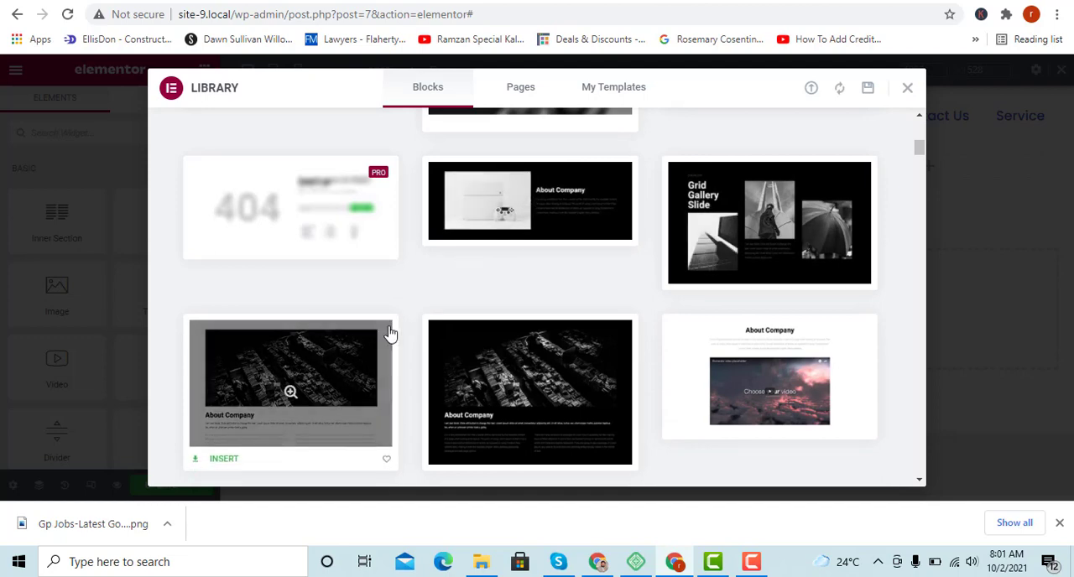
scroll(388, 333, down, 1)
scroll(503, 338, down, 3)
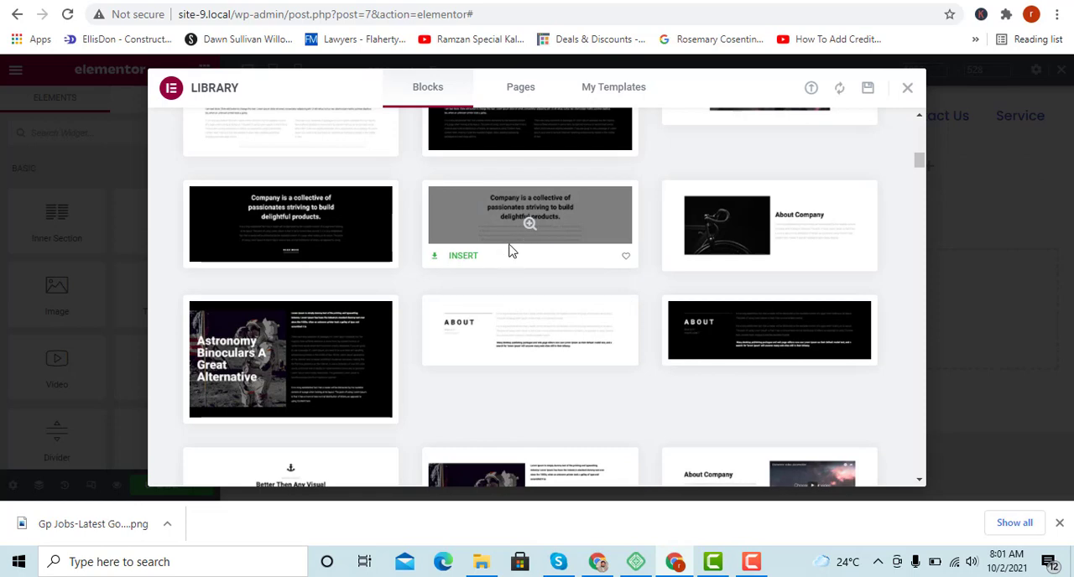
click(463, 256)
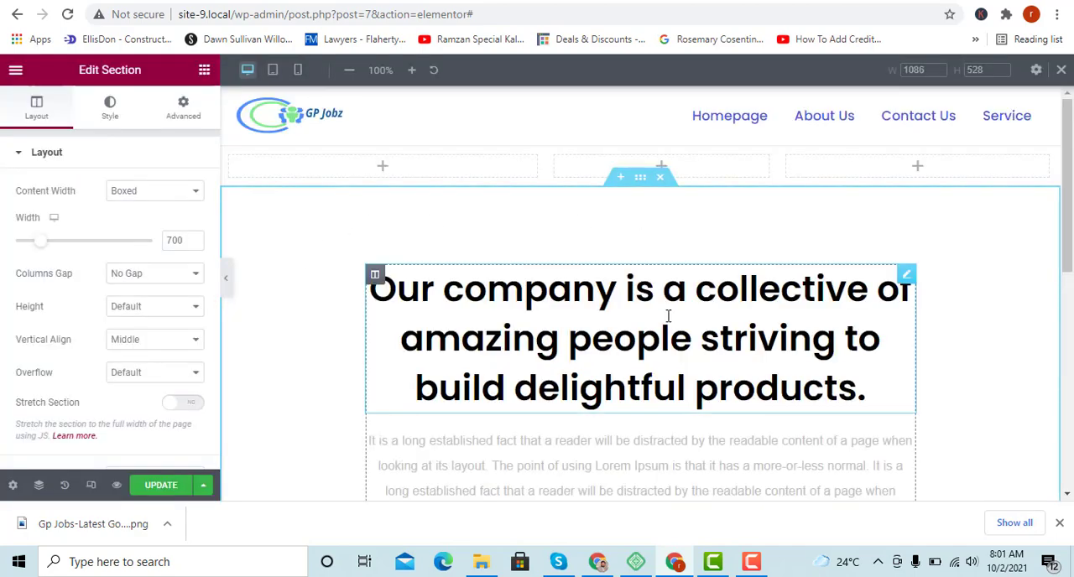
Examine the inserted company section and its heading's content, style and advanced settings.
scroll(643, 312, down, 4)
scroll(642, 315, up, 4)
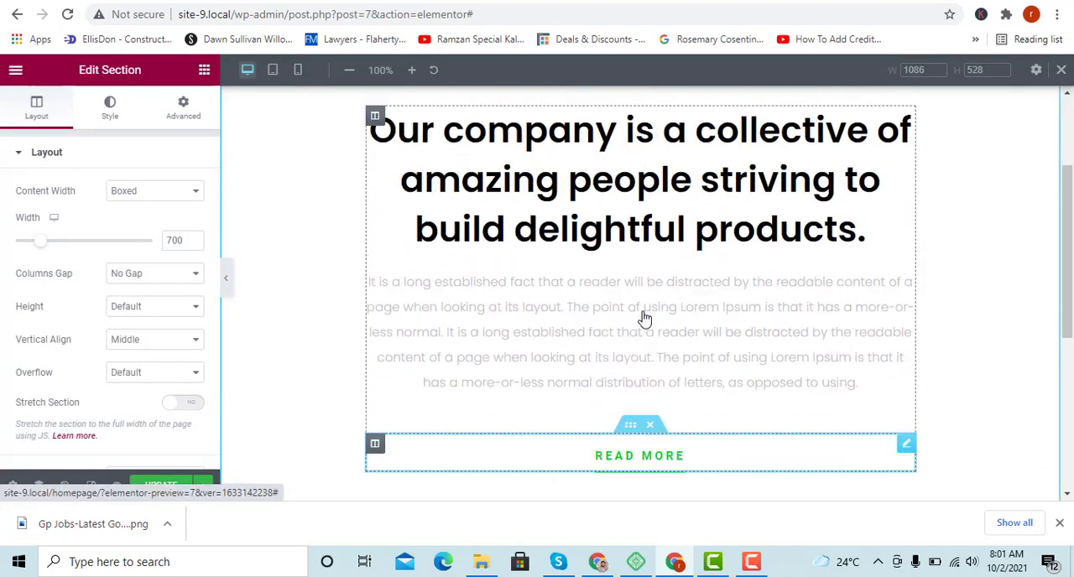
scroll(558, 252, down, 2)
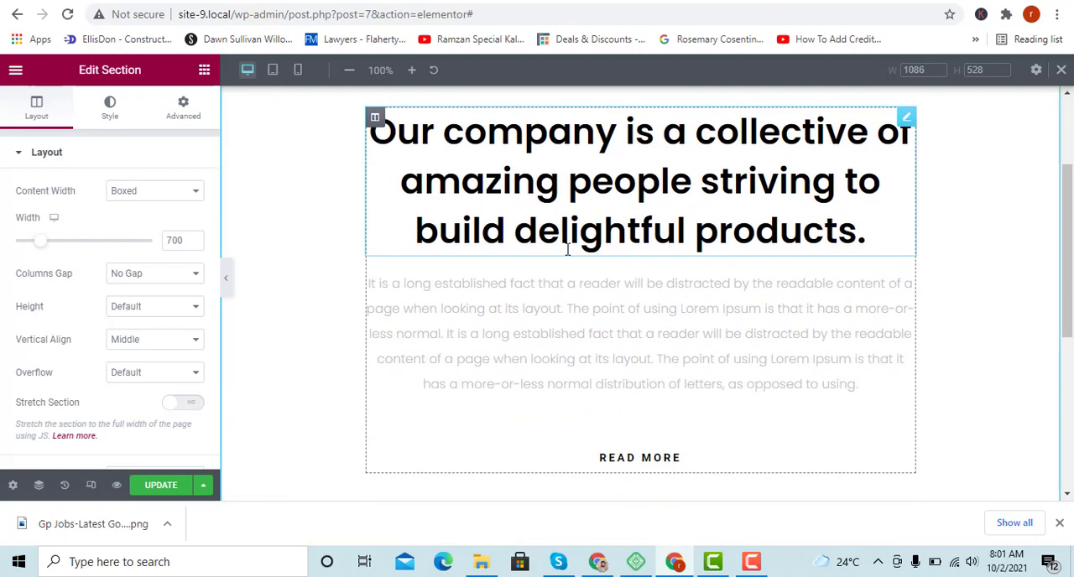
scroll(492, 263, up, 2)
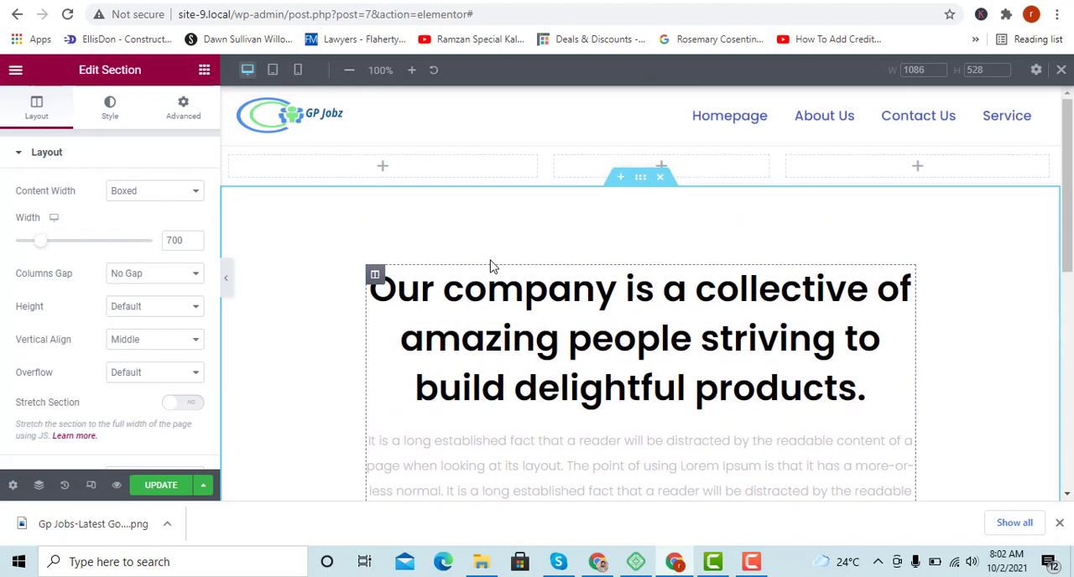
click(582, 289)
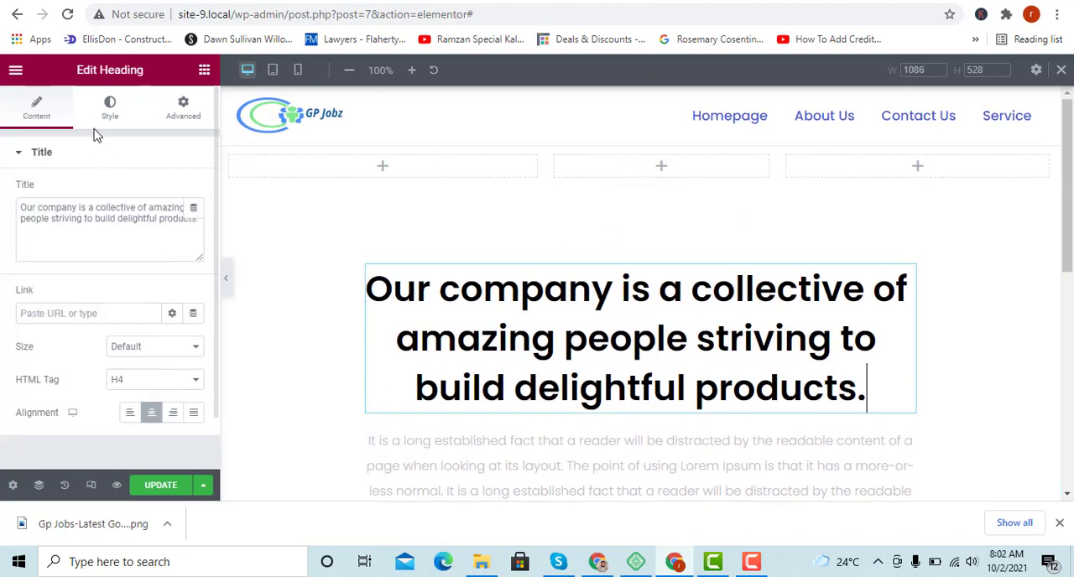
click(106, 117)
click(37, 108)
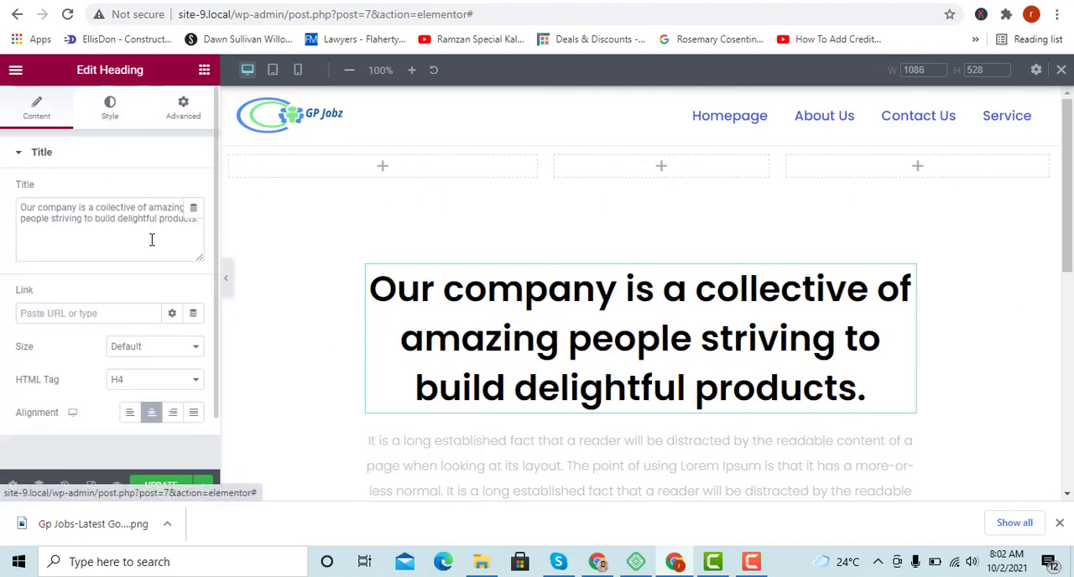
click(110, 221)
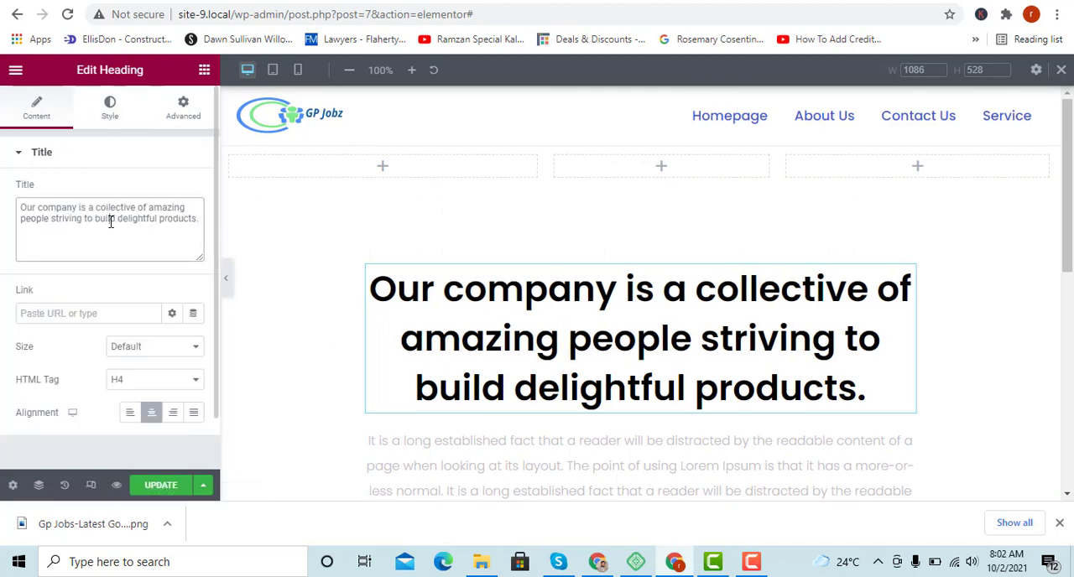
click(112, 109)
click(176, 109)
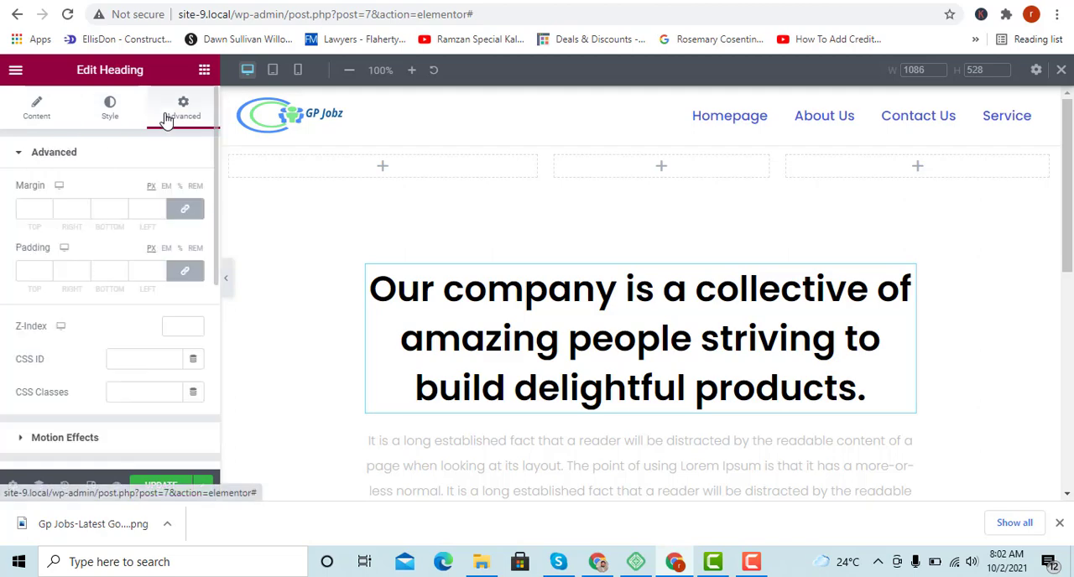
scroll(651, 407, down, 5)
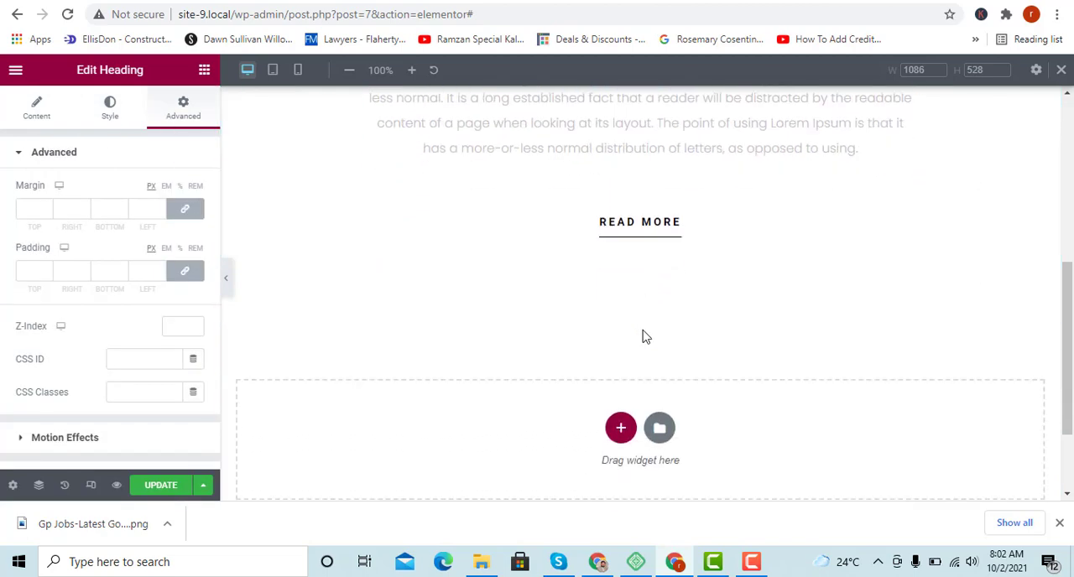
scroll(641, 336, up, 2)
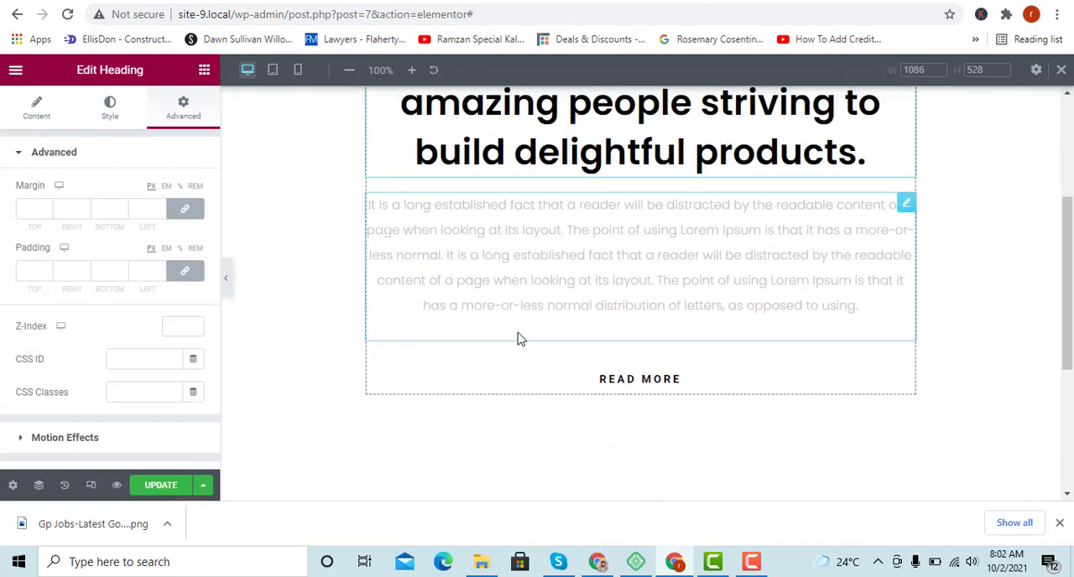
Update the Homepage and review the inserted company section in the page preview.
click(161, 487)
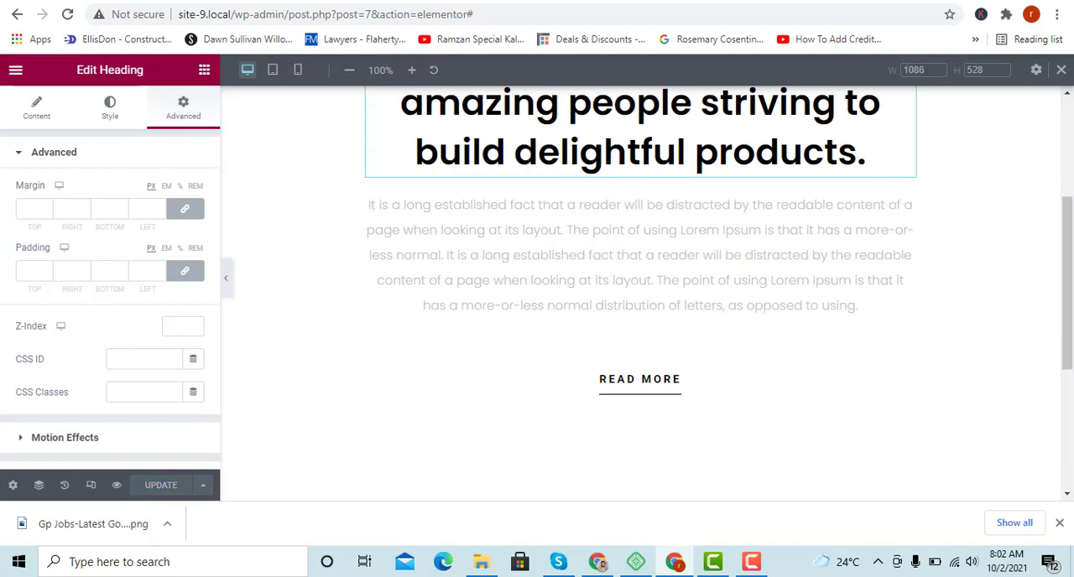
click(260, 2)
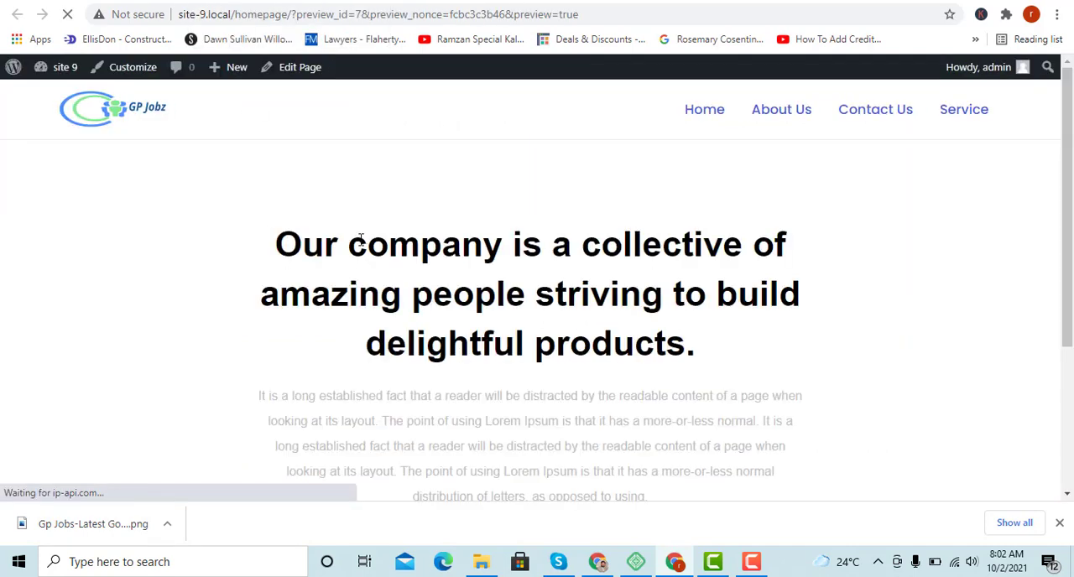
scroll(271, 274, down, 4)
scroll(271, 273, up, 4)
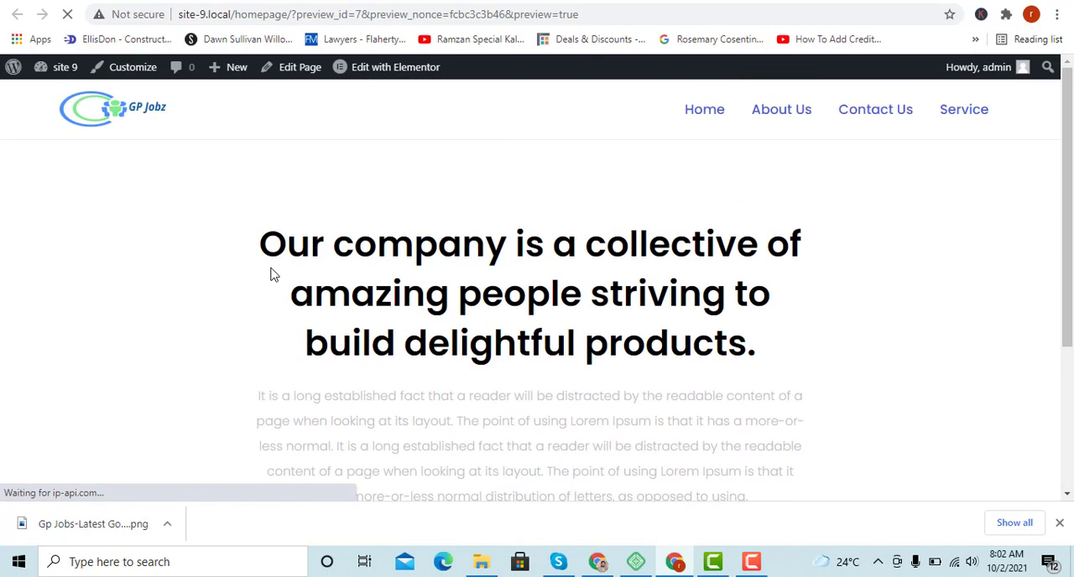
scroll(401, 259, down, 3)
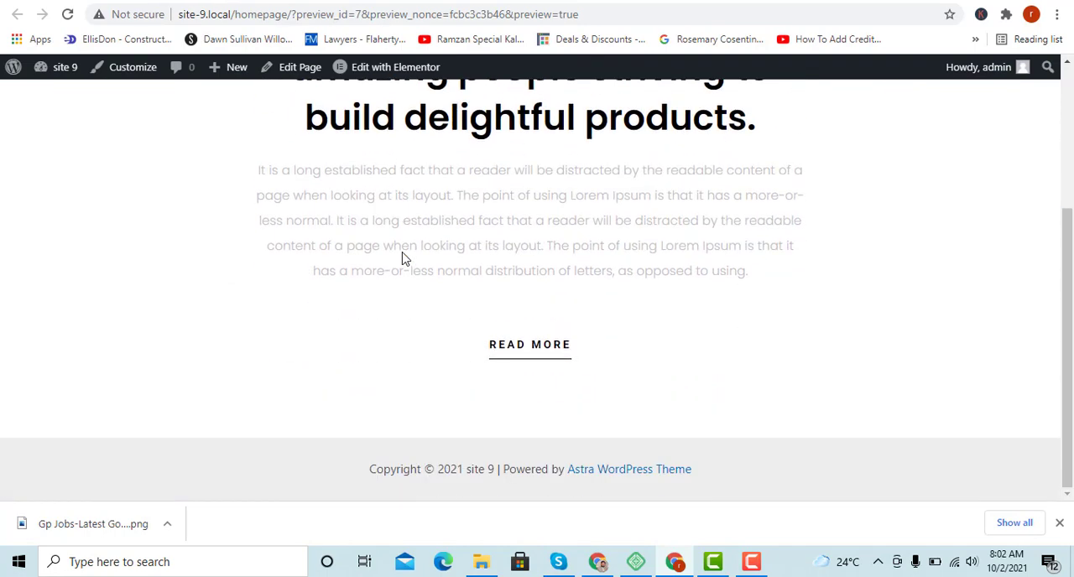
scroll(402, 257, up, 3)
Return to the page editor and save the company section to the library as a template named "first".
click(101, 2)
scroll(732, 278, up, 3)
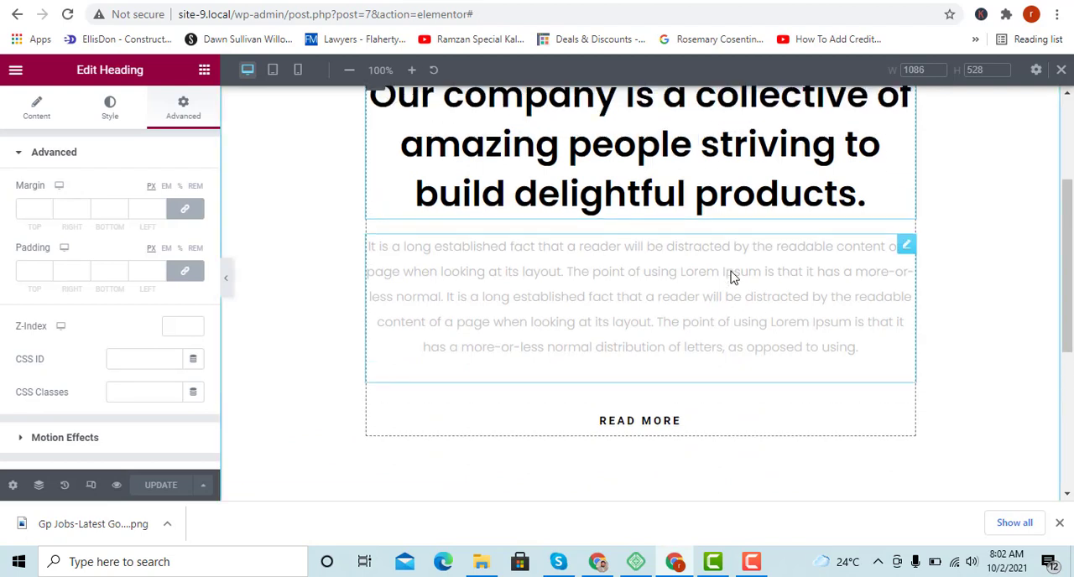
scroll(516, 283, down, 1)
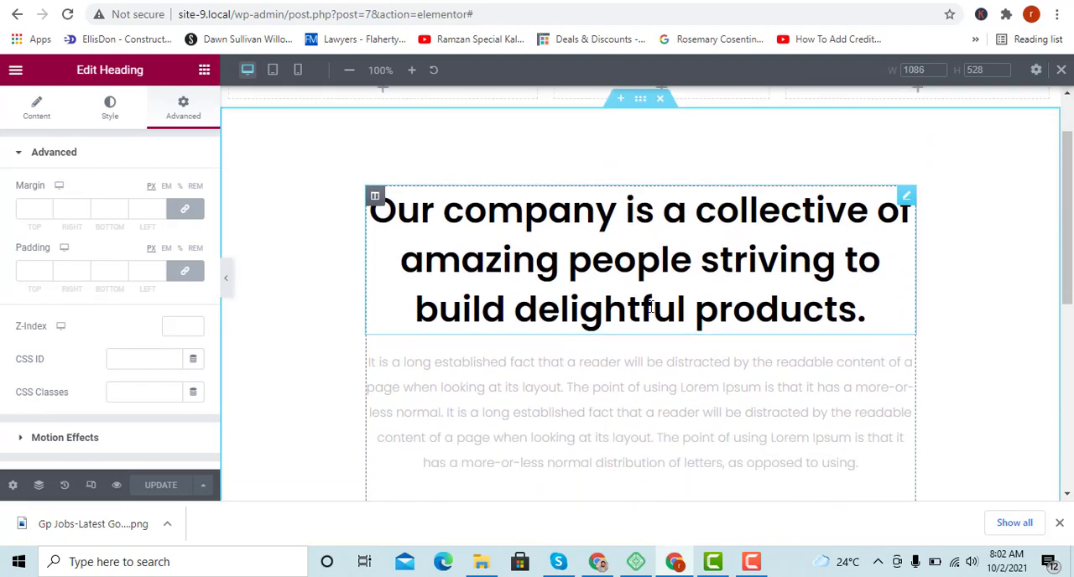
scroll(721, 362, up, 1)
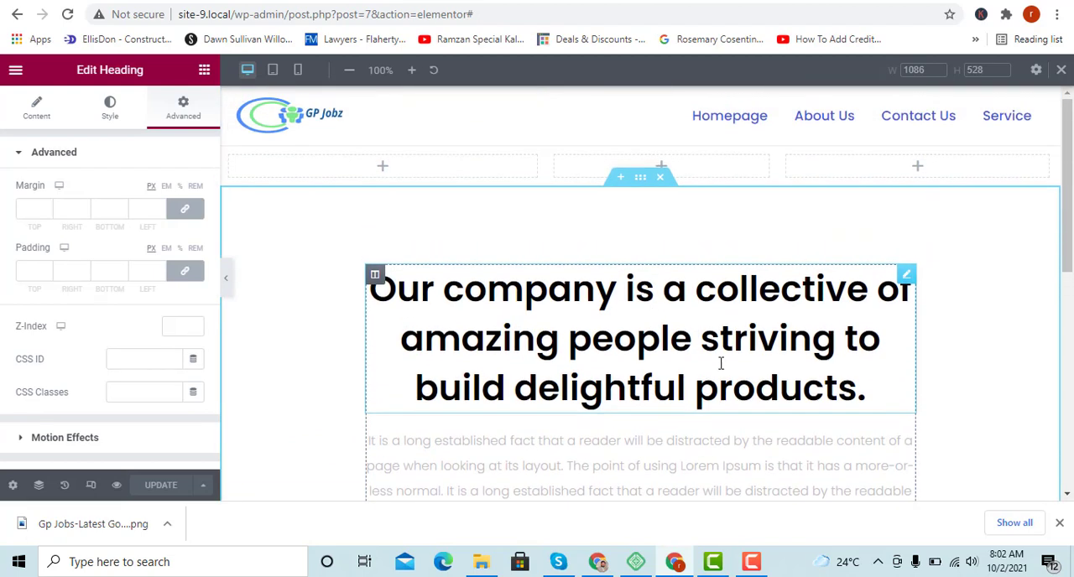
right_click(640, 184)
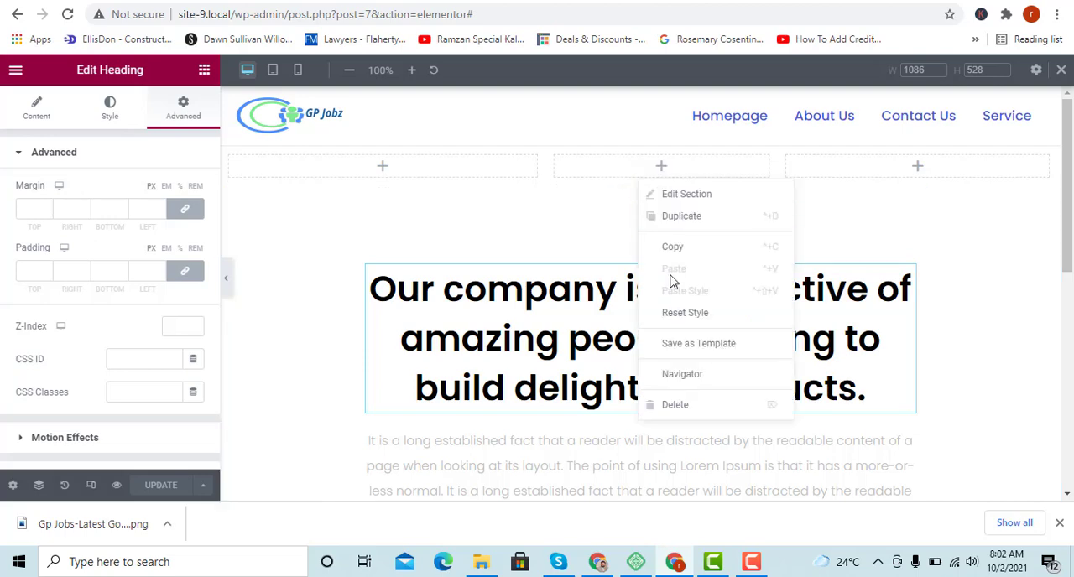
click(691, 347)
click(391, 351)
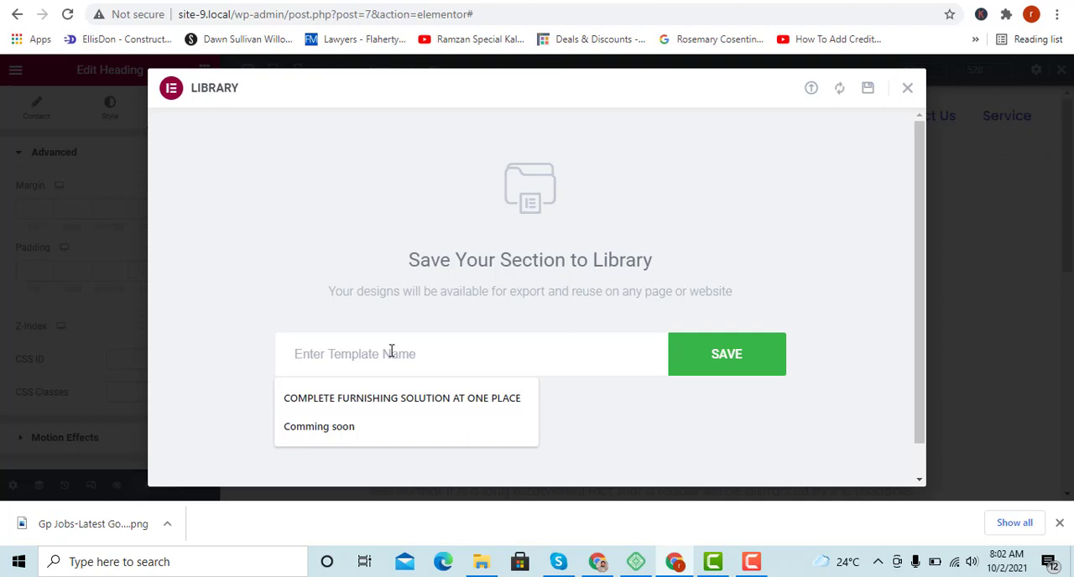
text(first)
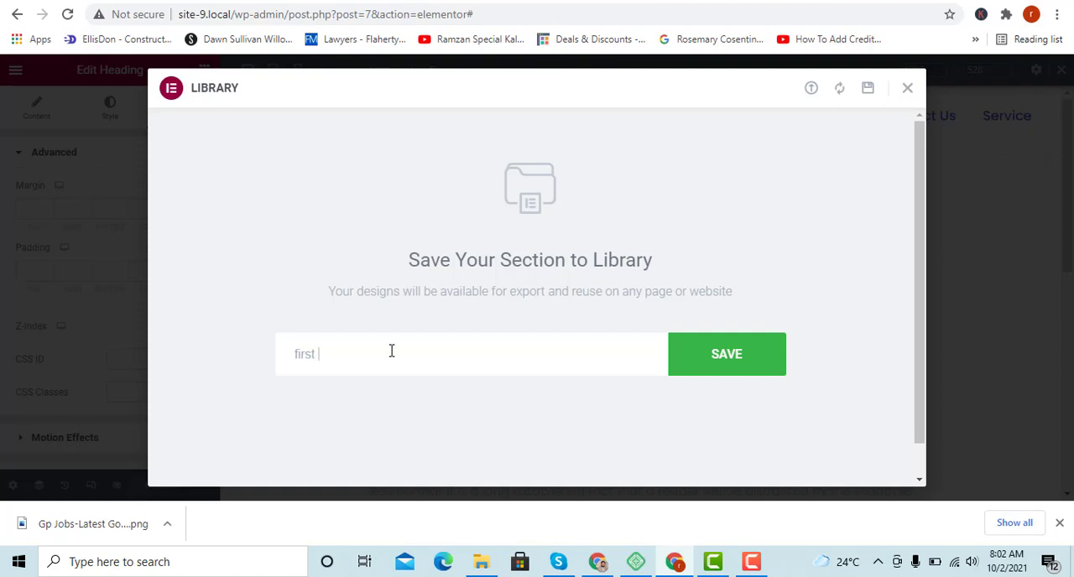
click(737, 361)
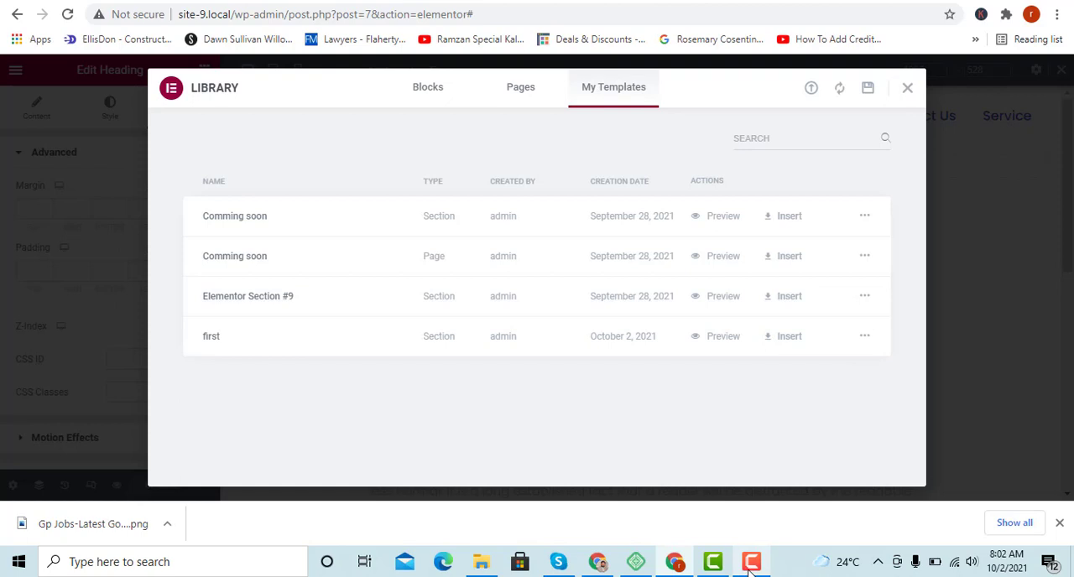
mouse_move(752, 568)
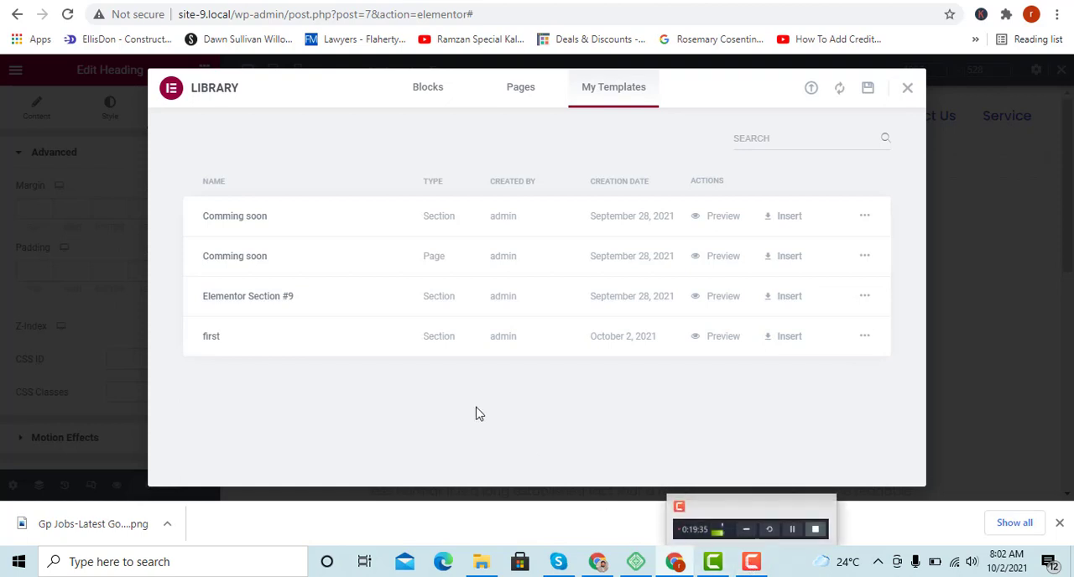